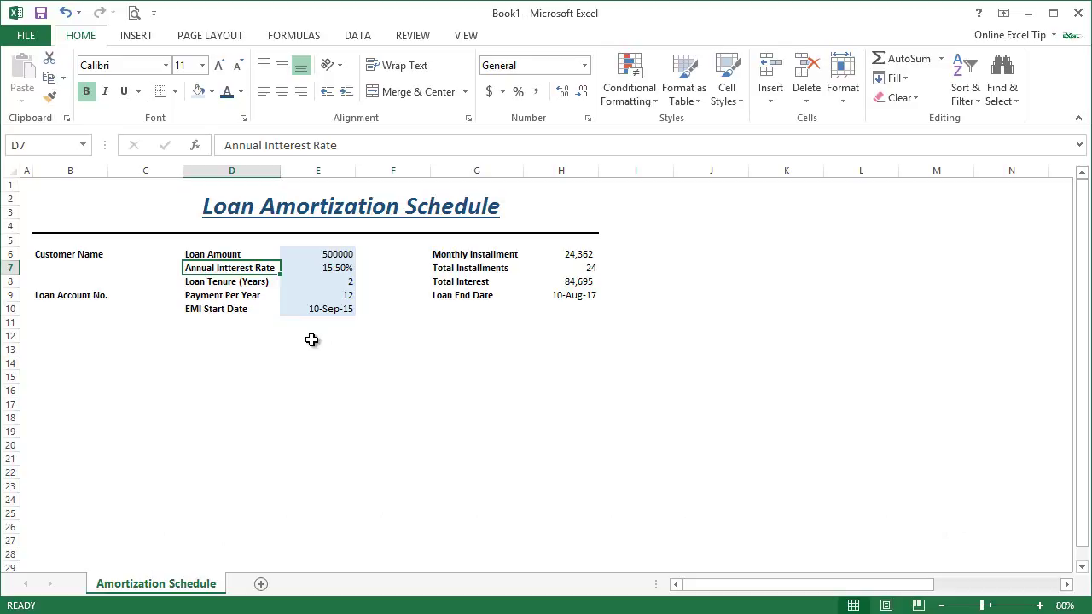
Enter the headings Installment Number in B13 and Installment Date in C13.
{"action": "left_click", "coordinate": [58, 353]}
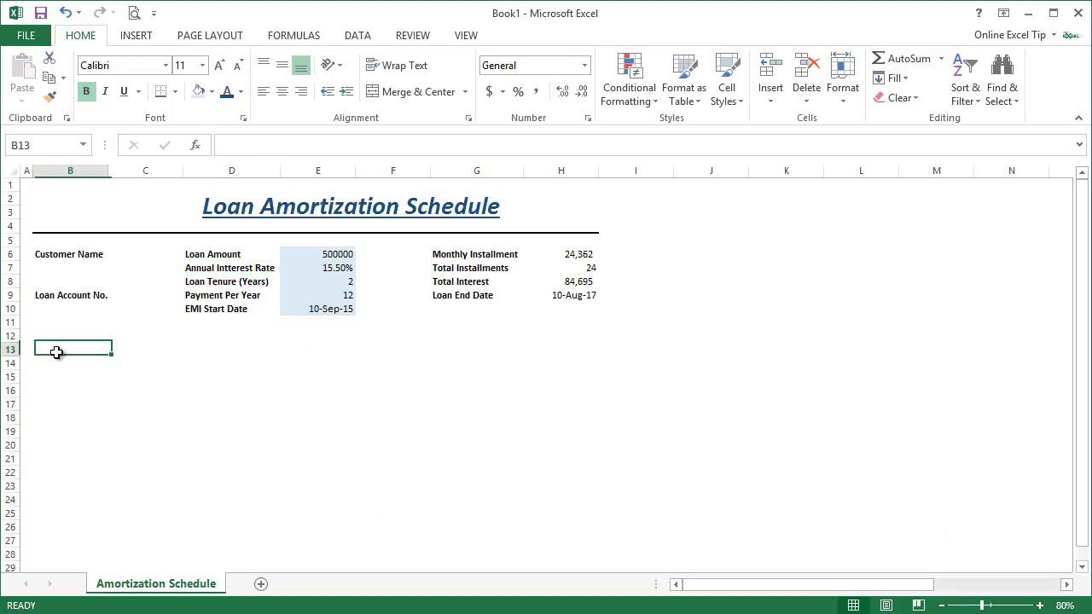
{"action": "type", "text": "Ins"}
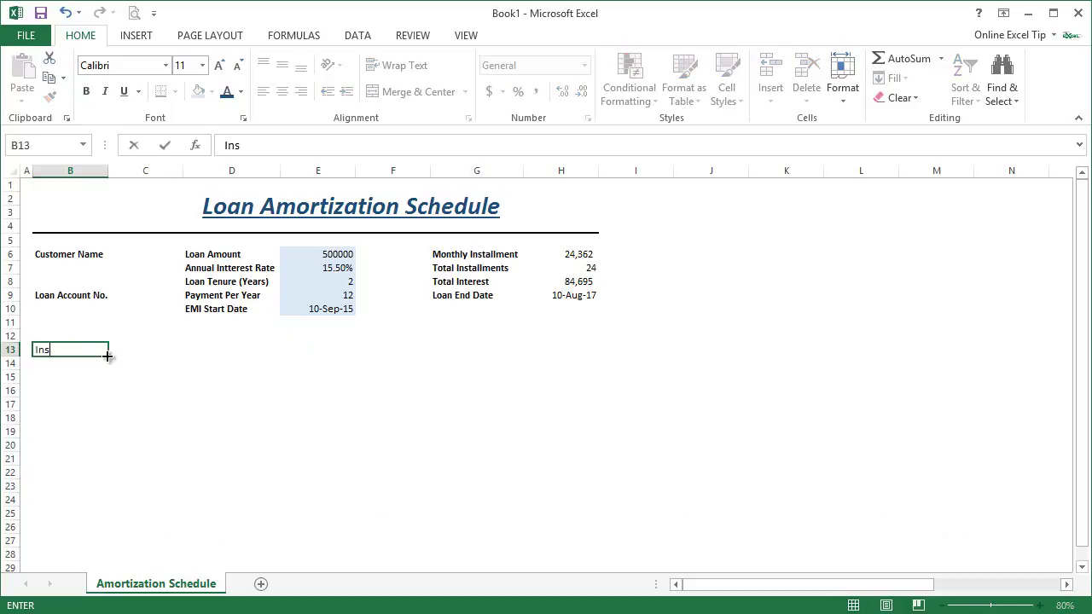
{"action": "type", "text": "tallment Number"}
{"action": "key", "text": "Return"}
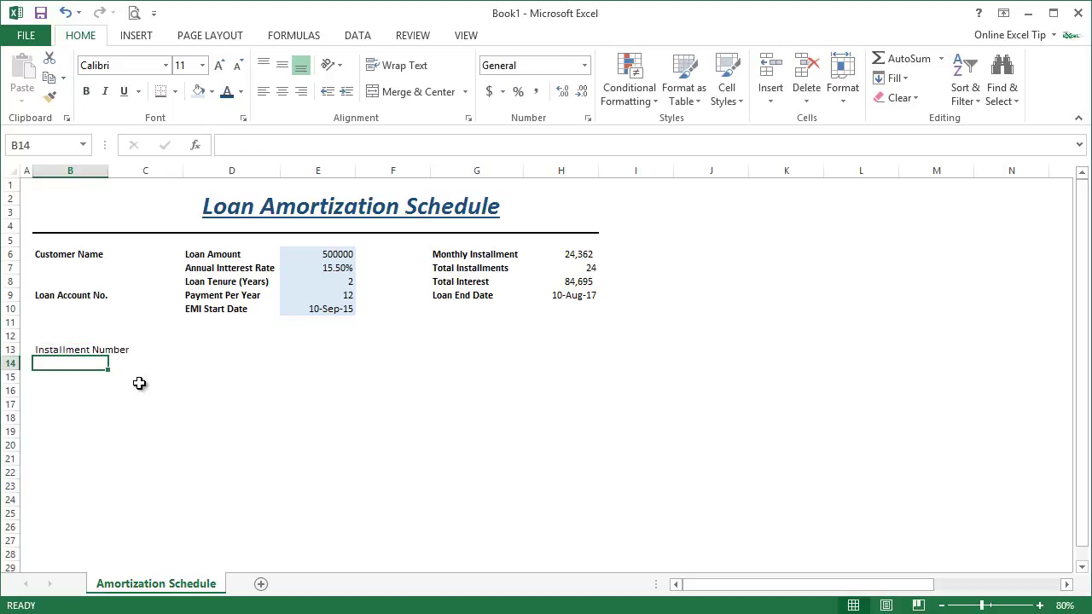
{"action": "key", "text": "Up"}
{"action": "key", "text": "Right"}
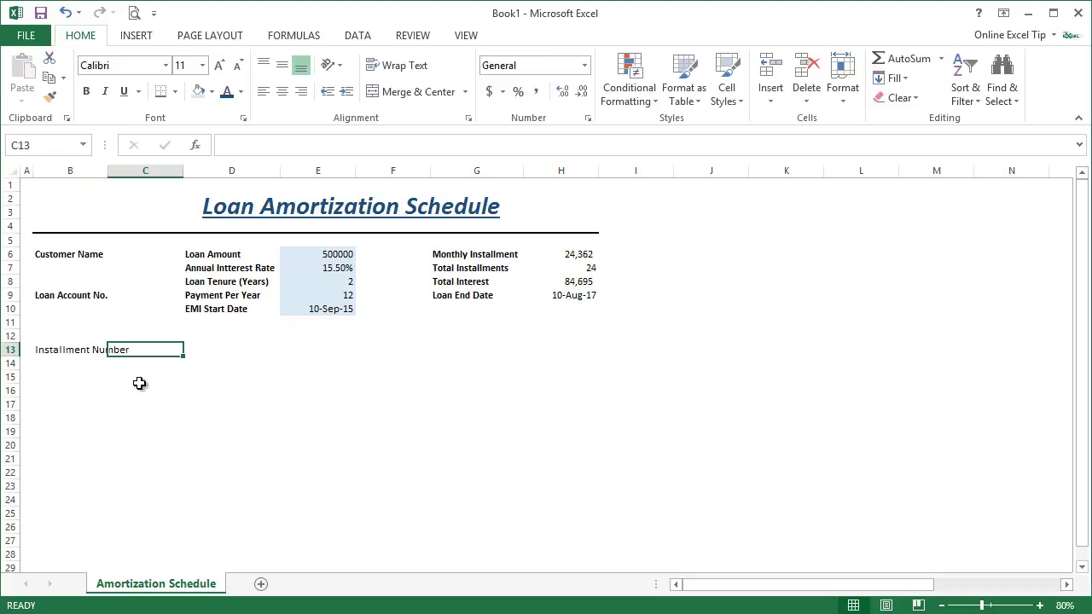
{"action": "type", "text": "Installme"}
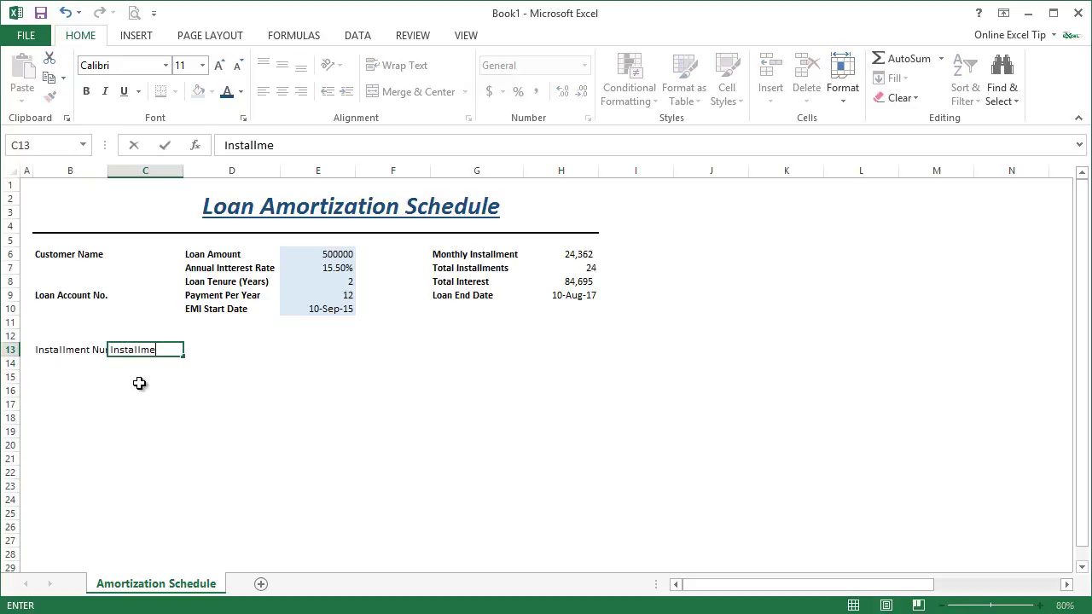
{"action": "type", "text": "nt Date"}
{"action": "key", "text": "Tab"}
Add the headings Opening Liability Amount in D13 and Installment Amount in E13.
{"action": "type", "text": "Open"}
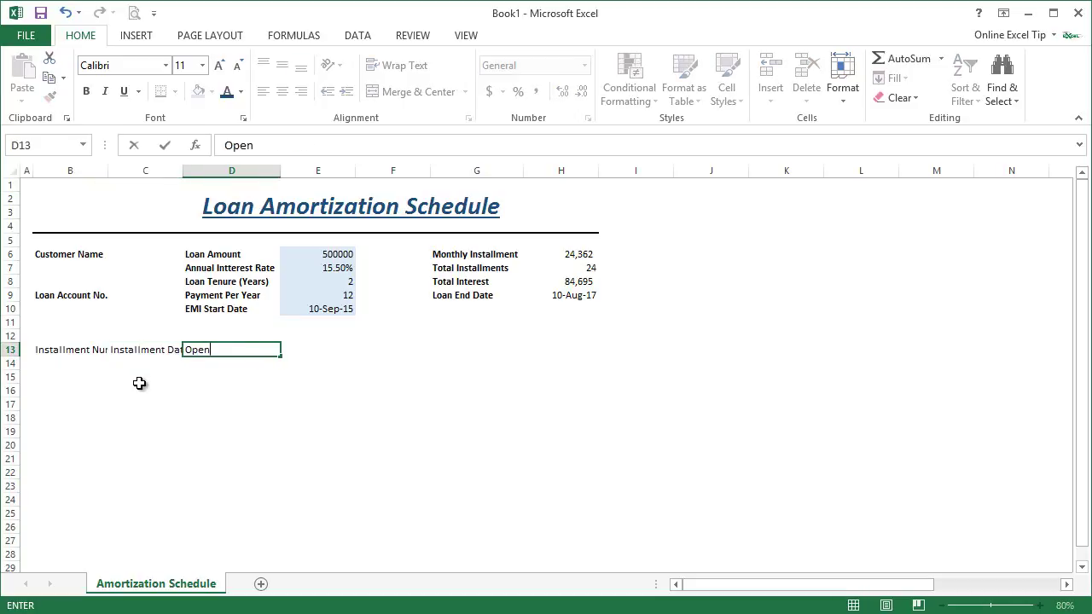
{"action": "type", "text": "ing Liability "}
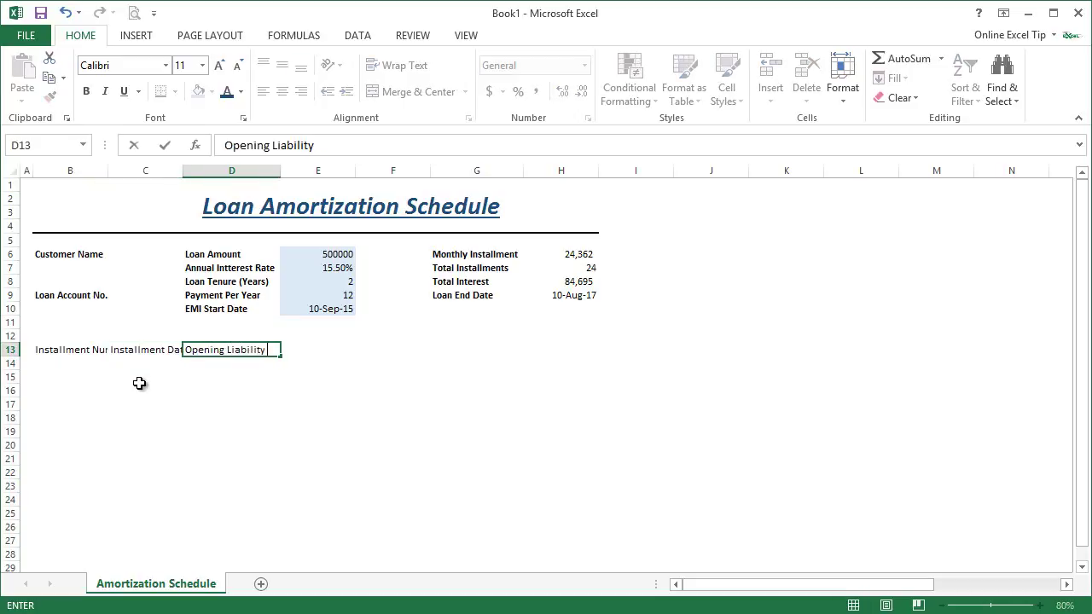
{"action": "type", "text": "AMount"}
{"action": "key", "text": "Tab"}
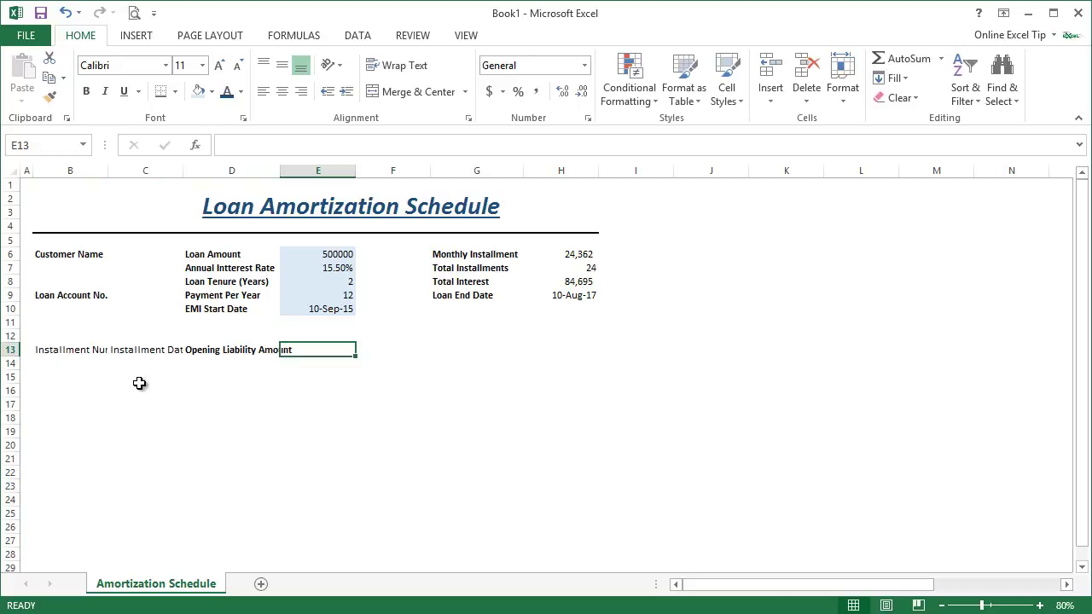
{"action": "type", "text": "Installmen"}
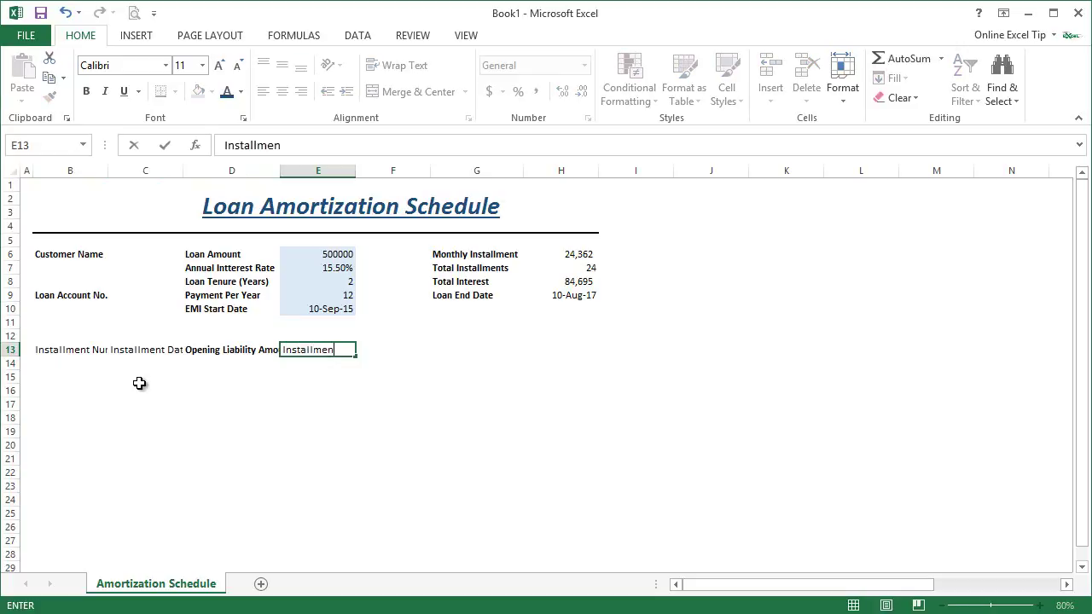
{"action": "type", "text": "t Amount"}
{"action": "key", "text": "Tab"}
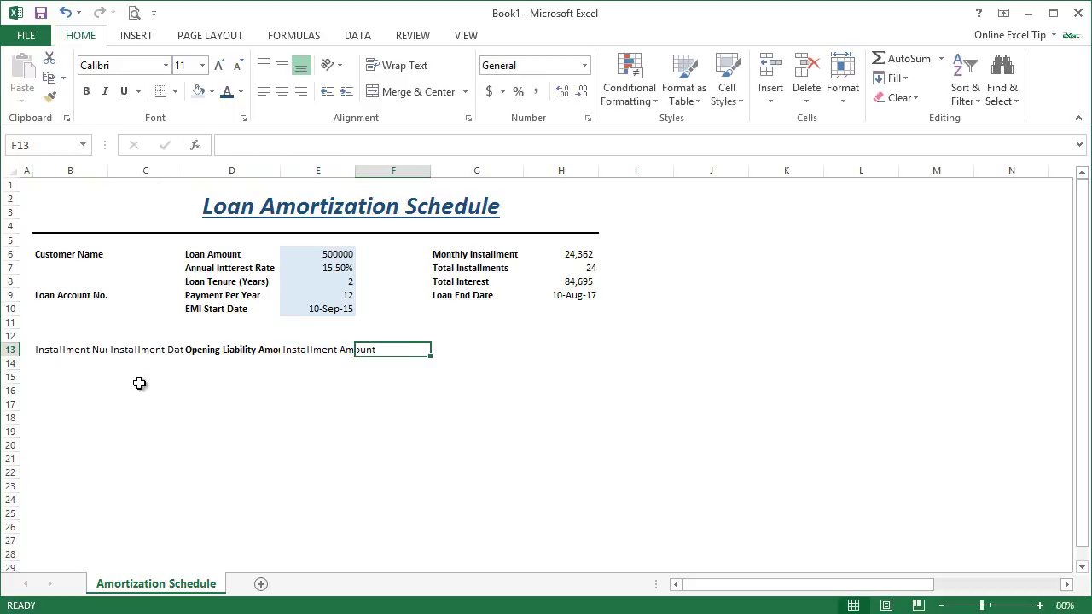
Complete the heading row with Principle in F13, Interest in G13 and O/s Principle in H13.
{"action": "type", "text": "Principle"}
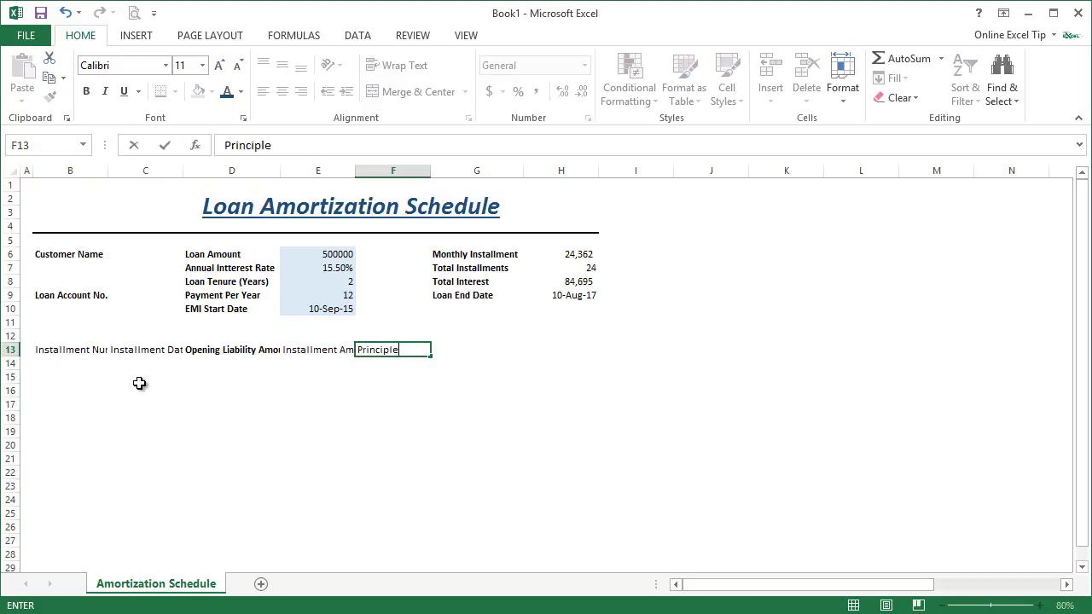
{"action": "key", "text": "Tab"}
{"action": "type", "text": "Interest"}
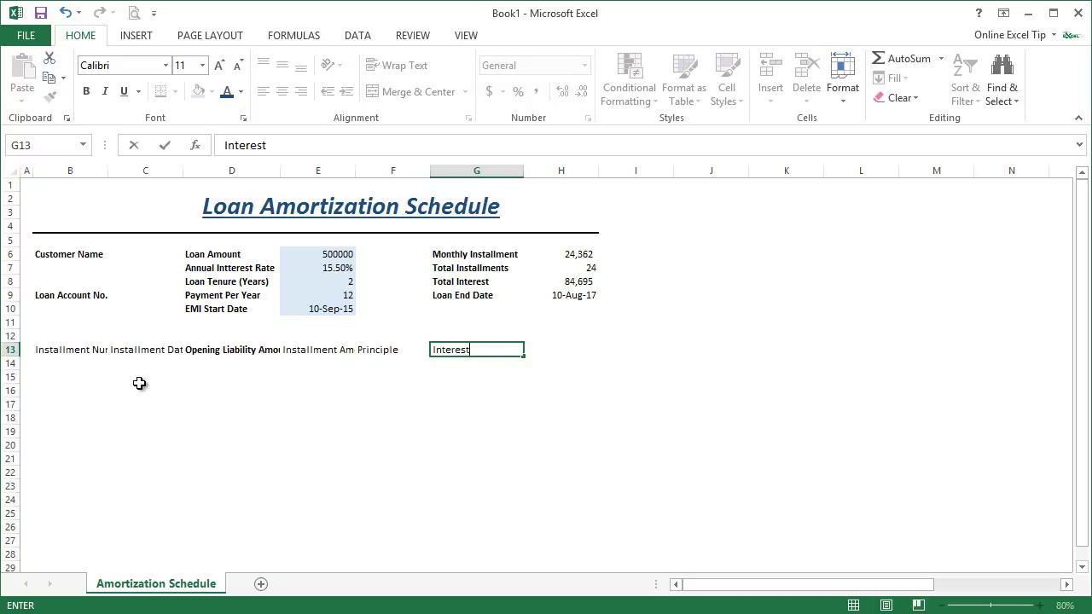
{"action": "key", "text": "Tab"}
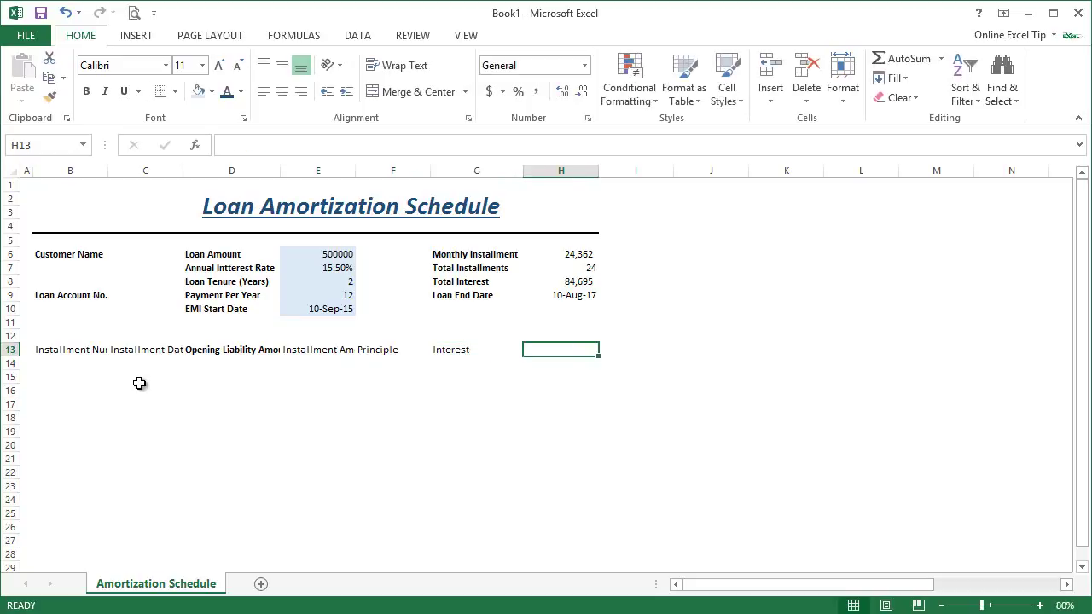
{"action": "type", "text": "O/"}
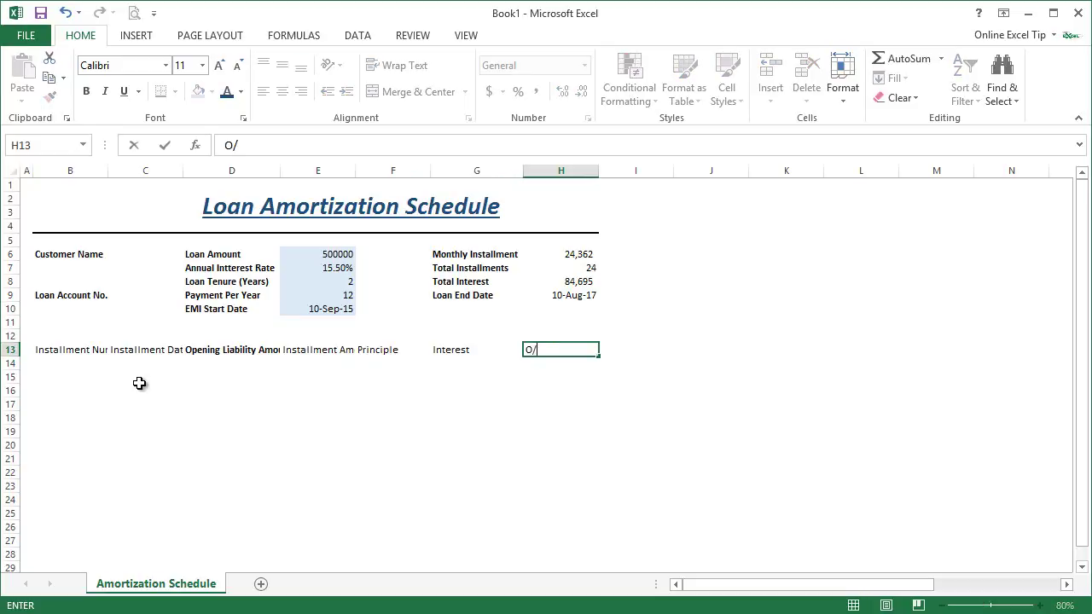
{"action": "type", "text": "s Principle"}
{"action": "key", "text": "Return"}
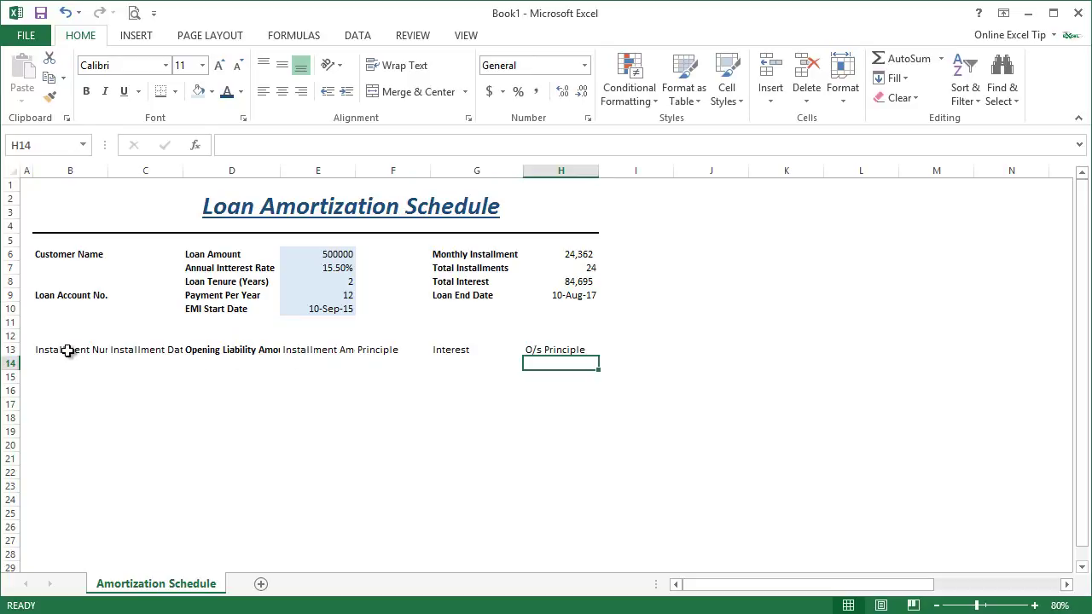
Turn on text wrapping for the whole of heading row 13.
{"action": "left_click_drag", "start_coordinate": [68, 350], "coordinate": [21, 348]}
{"action": "left_click", "coordinate": [10, 350]}
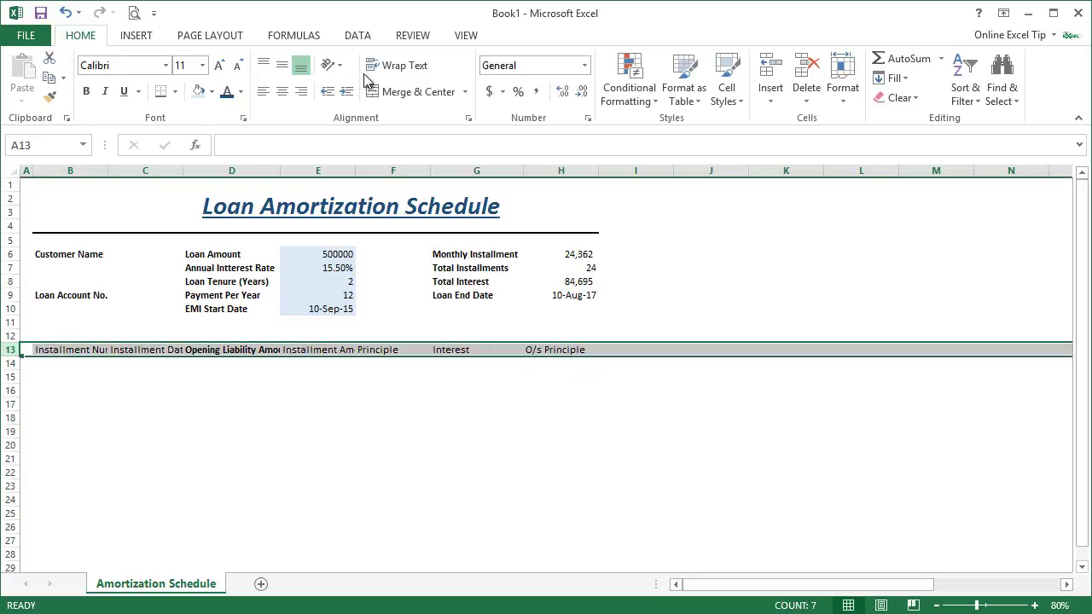
{"action": "left_click", "coordinate": [397, 65]}
Centre the headings in B13:H13 horizontally and vertically, and make them bold.
{"action": "left_click", "coordinate": [70, 357]}
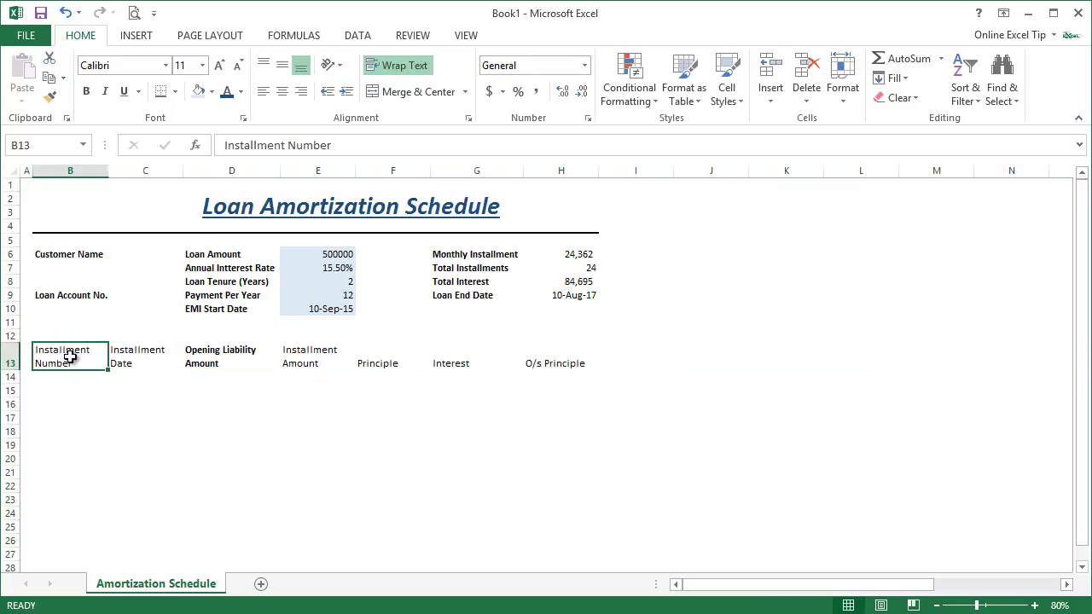
{"action": "left_click_drag", "start_coordinate": [70, 356], "coordinate": [545, 358]}
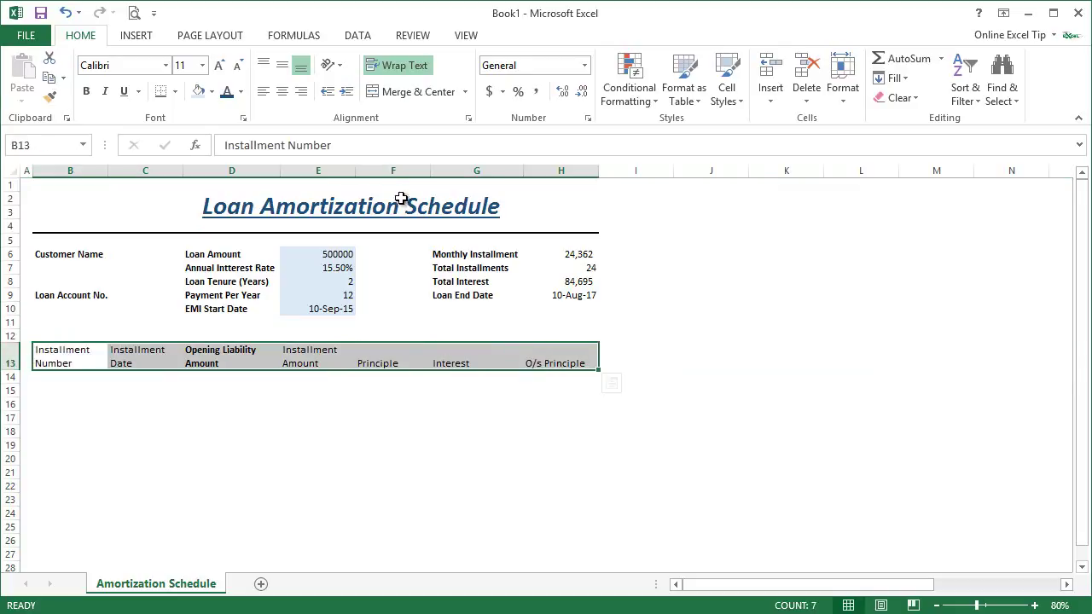
{"action": "left_click", "coordinate": [282, 93]}
{"action": "left_click", "coordinate": [283, 66]}
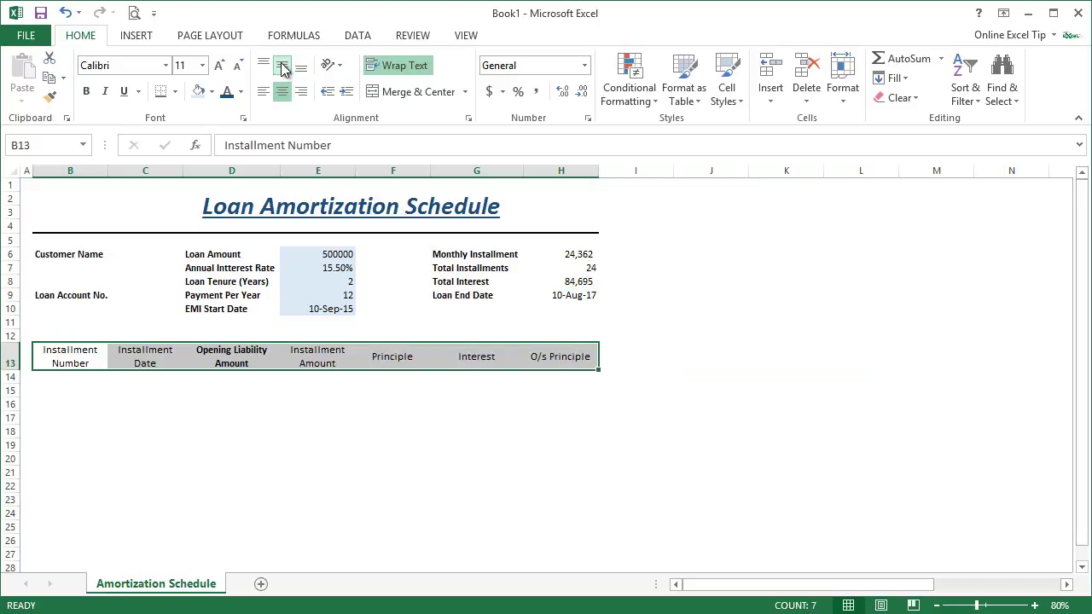
{"action": "left_click", "coordinate": [87, 93]}
{"action": "left_click", "coordinate": [566, 361]}
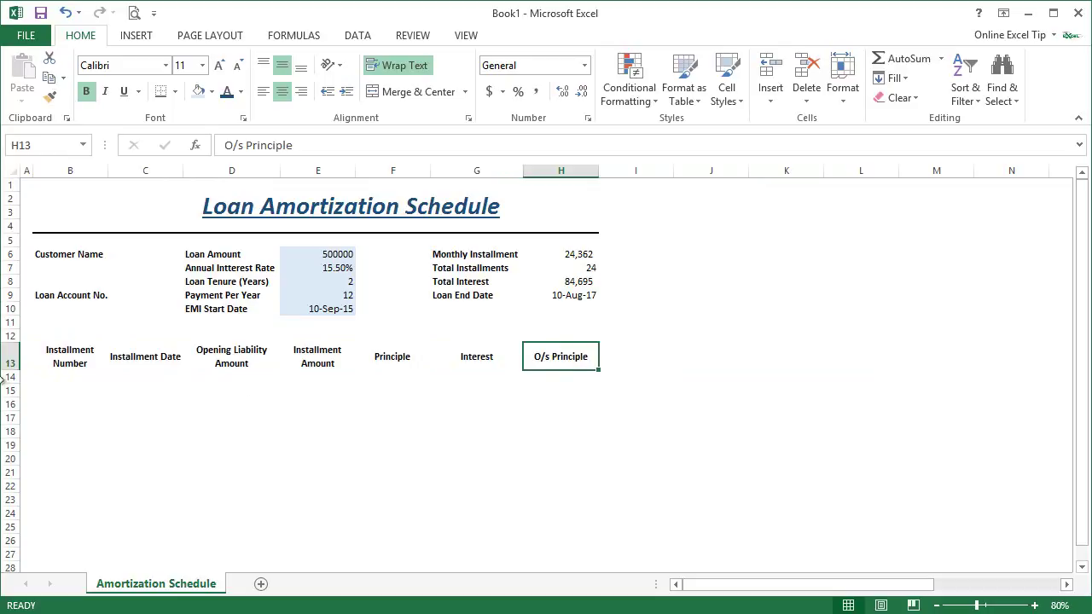
Begin an IF formula in B15 with the test (ROW()-ROW($B$14))>$H$7 and "" as the value if true.
{"action": "left_click", "coordinate": [77, 377]}
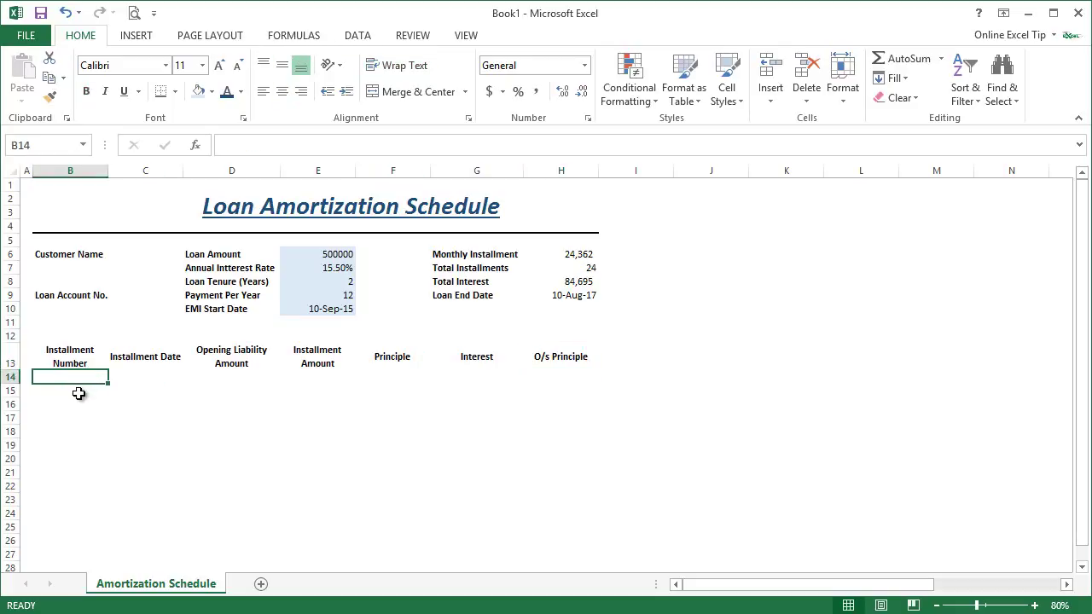
{"action": "left_click", "coordinate": [79, 393]}
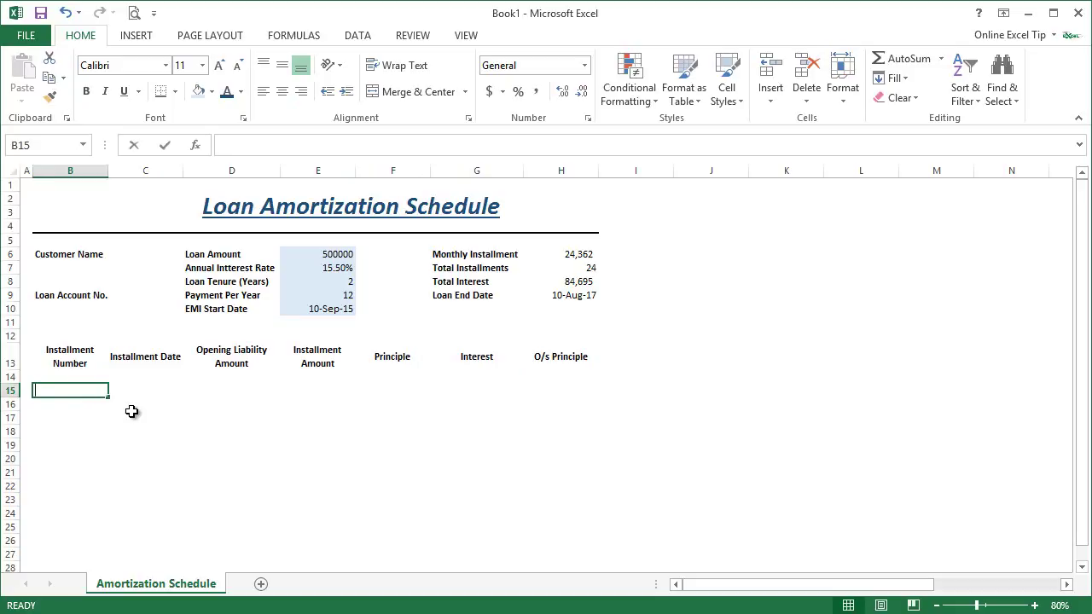
{"action": "type", "text": "=IF("}
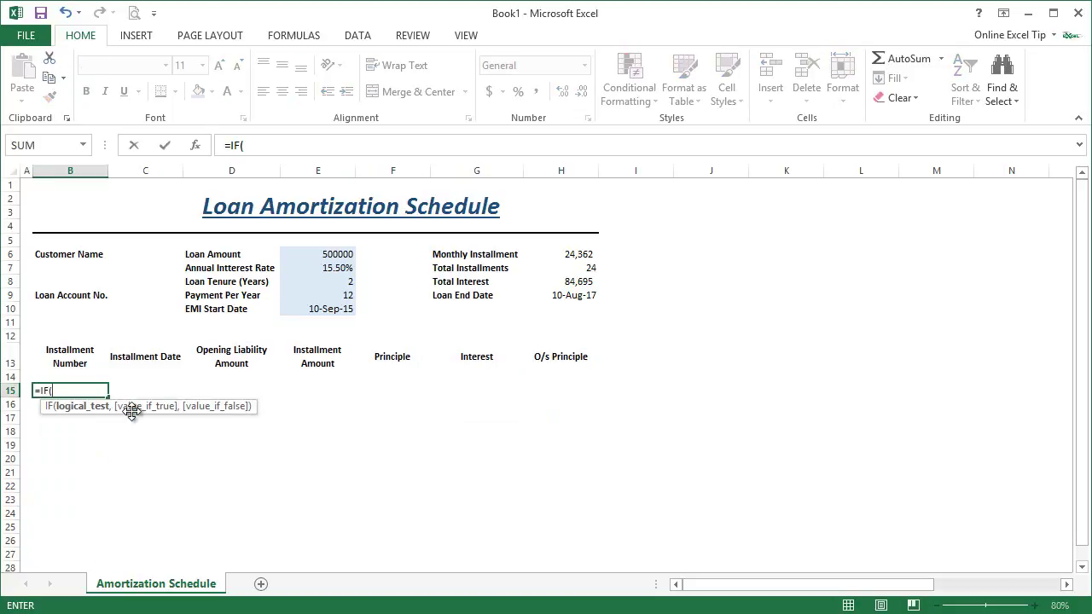
{"action": "type", "text": "(ROW("}
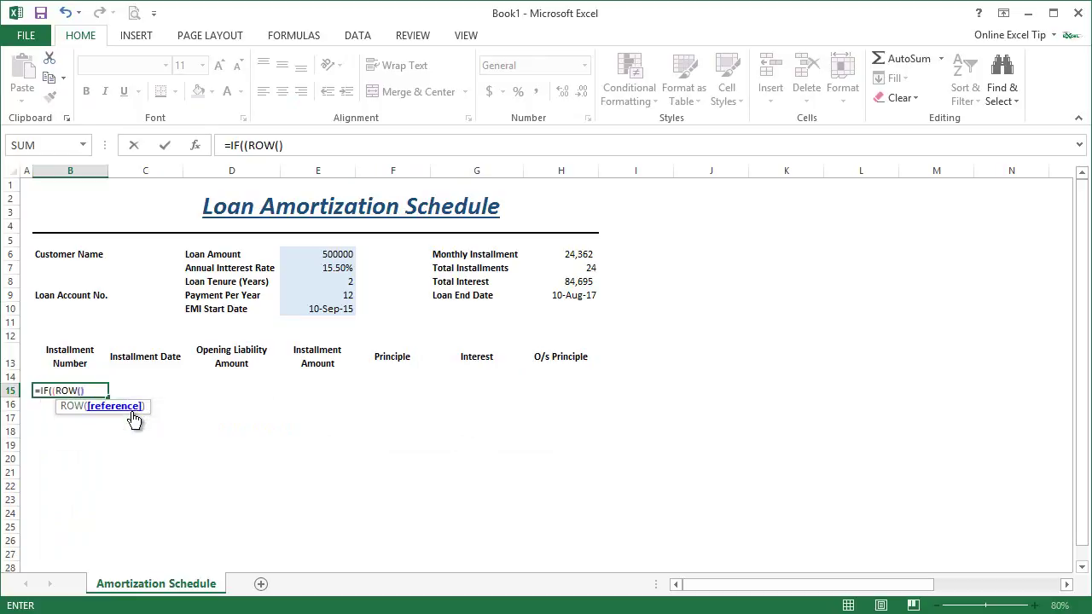
{"action": "type", "text": ")-ROW("}
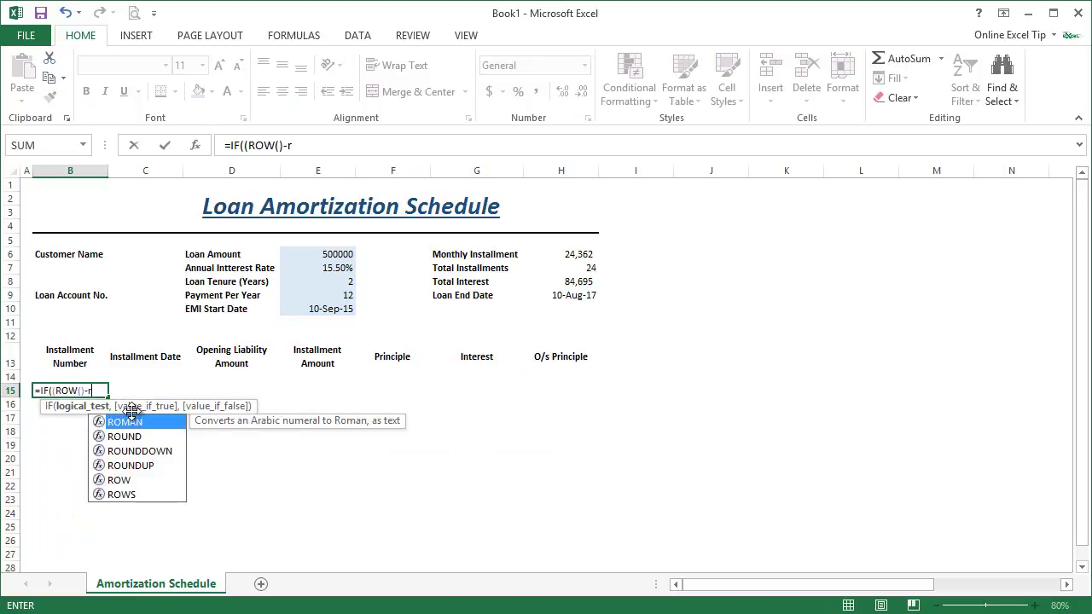
{"action": "left_click", "coordinate": [78, 376]}
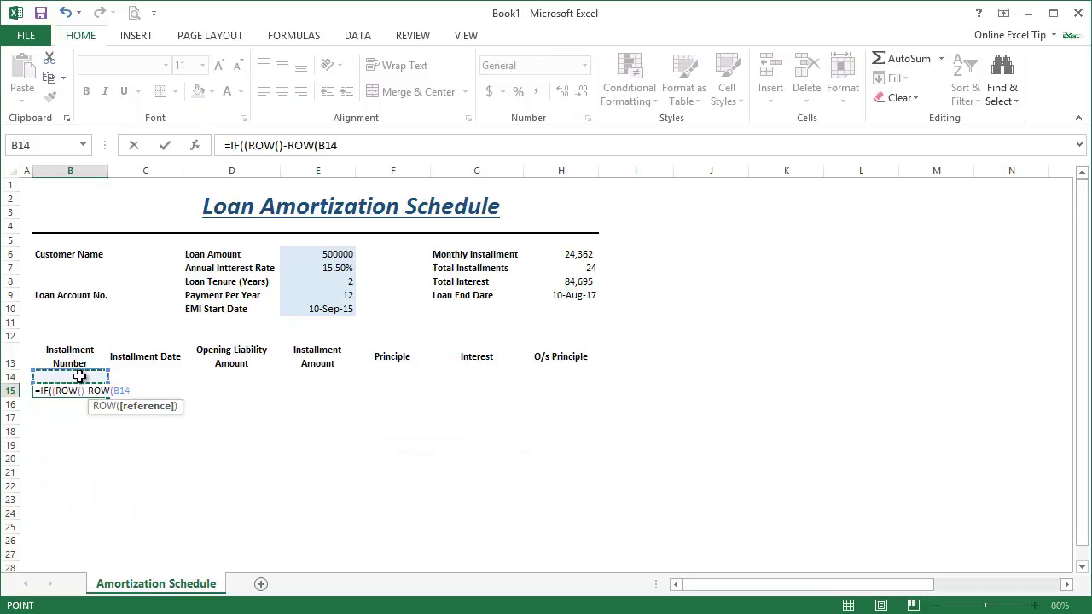
{"action": "key", "text": "F4"}
{"action": "type", "text": "))>"}
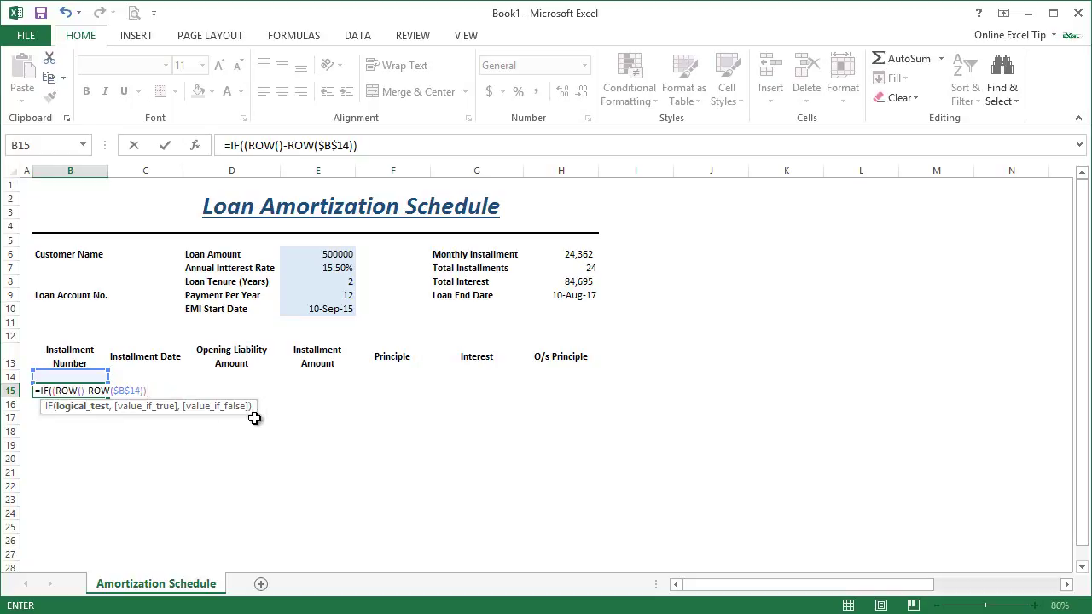
{"action": "left_click", "coordinate": [570, 268]}
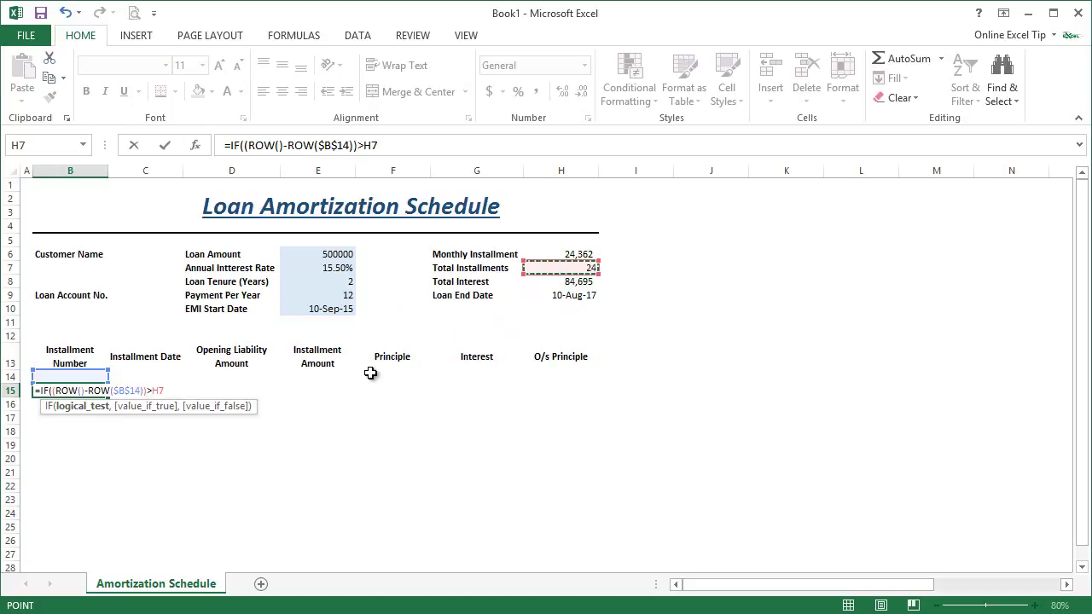
{"action": "key", "text": "F4"}
{"action": "type", "text": ",\"\""}
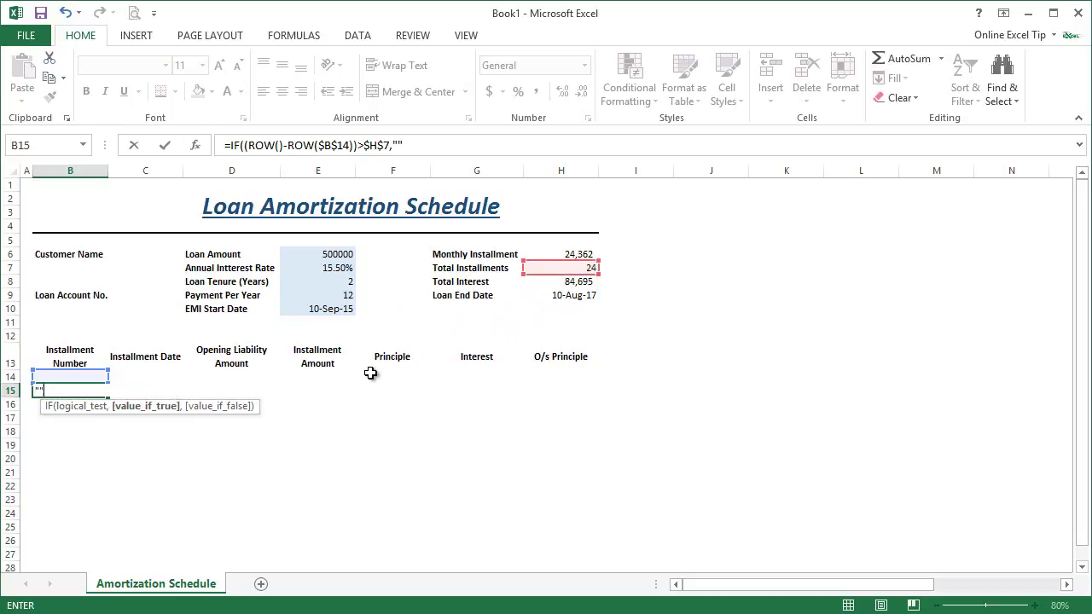
Finish the IF formula in B15 with ROW()-ROW($B$14) as the value if false.
{"action": "type", "text": ",row"}
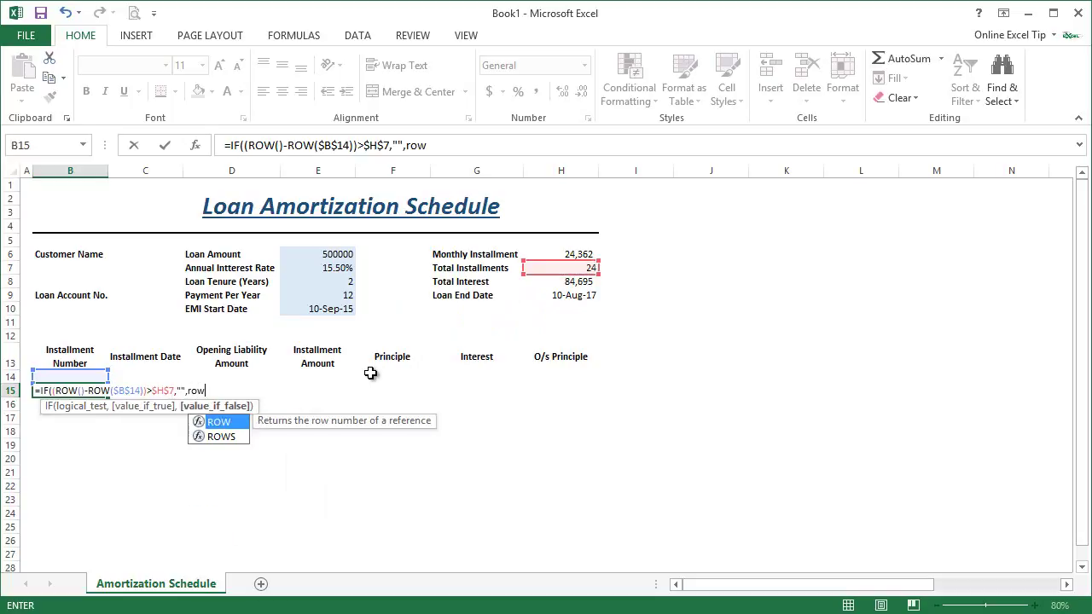
{"action": "key", "text": "Tab"}
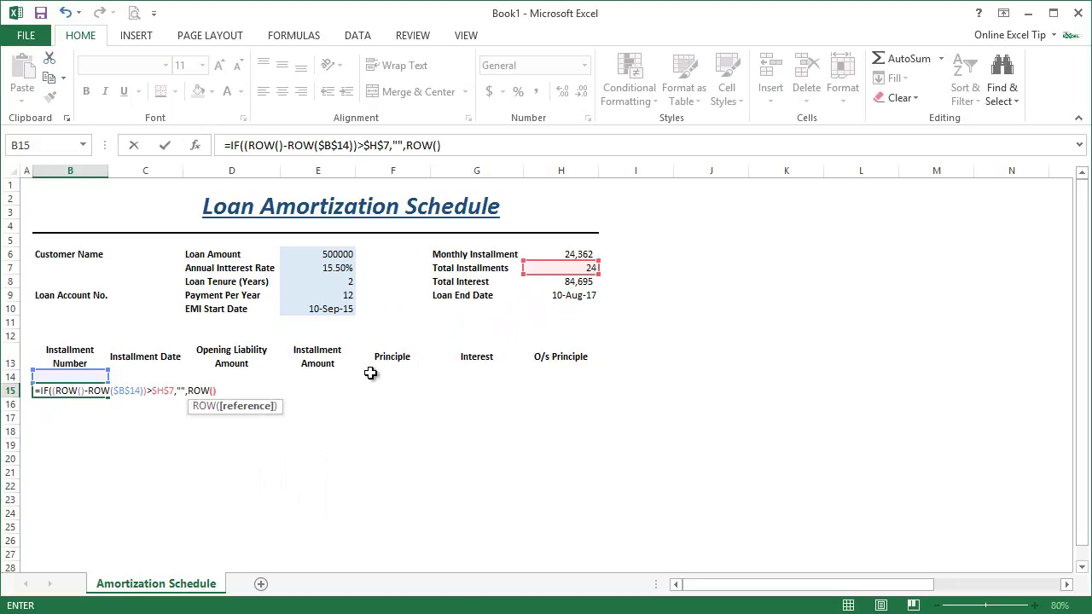
{"action": "type", "text": ")-row"}
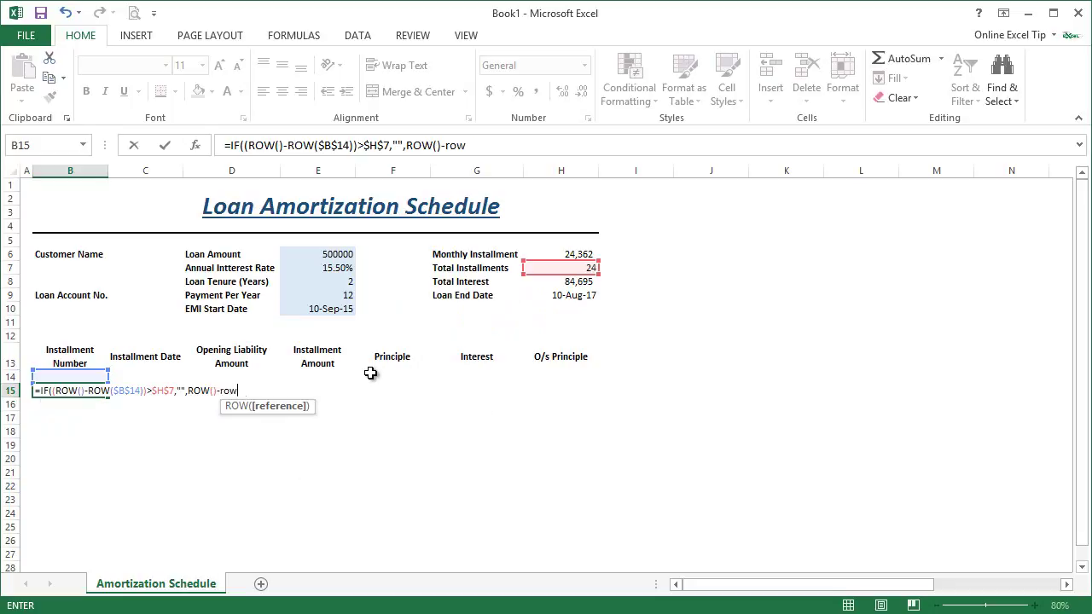
{"action": "key", "text": "Tab"}
{"action": "left_click", "coordinate": [64, 377]}
{"action": "key", "text": "F4"}
{"action": "type", "text": "))"}
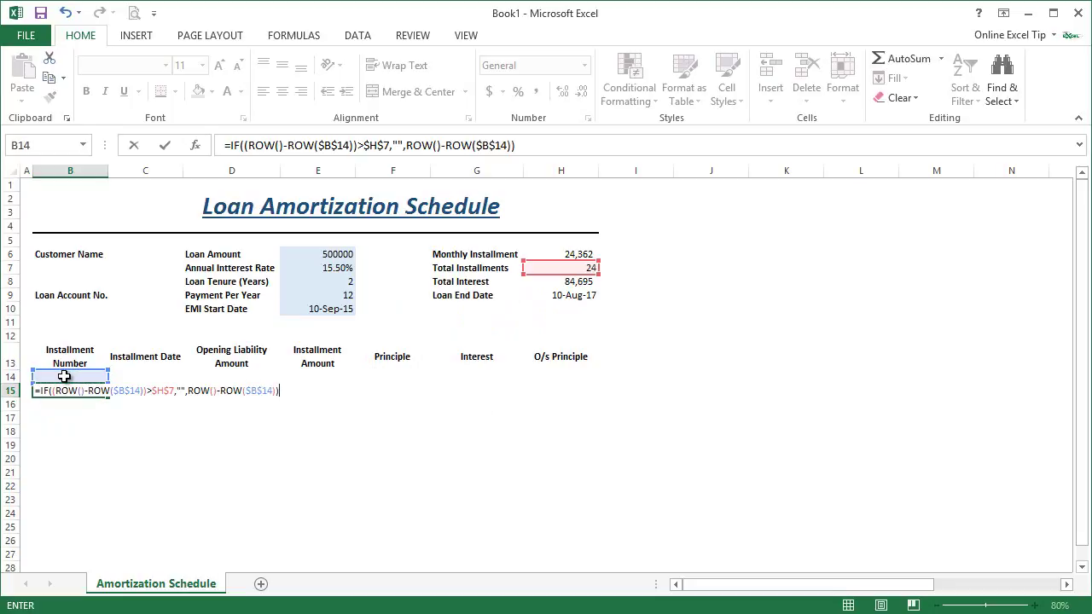
{"action": "key", "text": "ctrl+Return"}
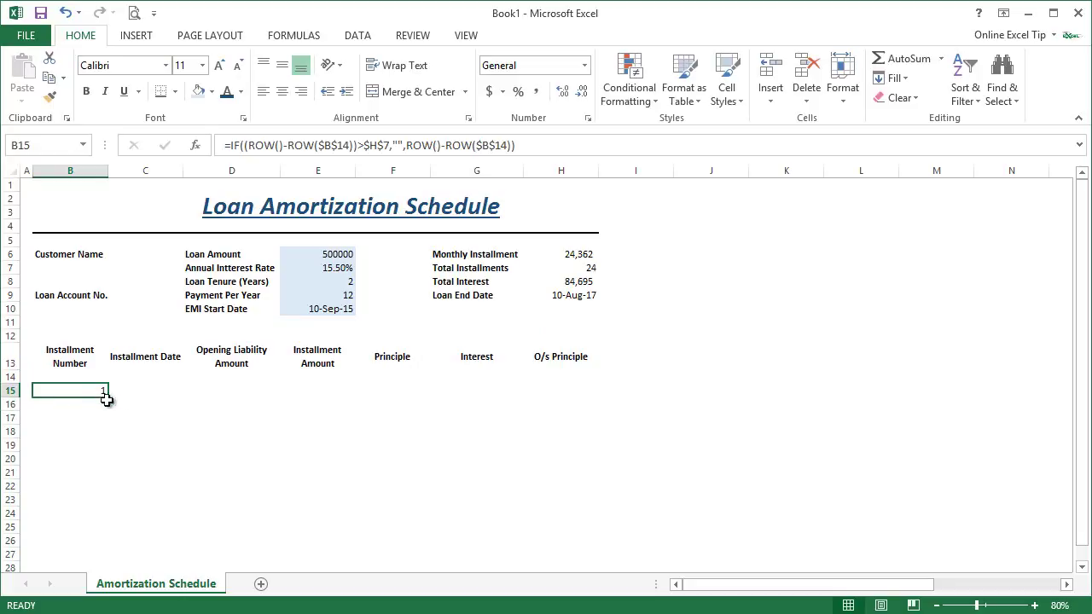
Copy the installment number formula from B15 into B16.
{"action": "key", "text": "ctrl+c"}
{"action": "key", "text": "Down"}
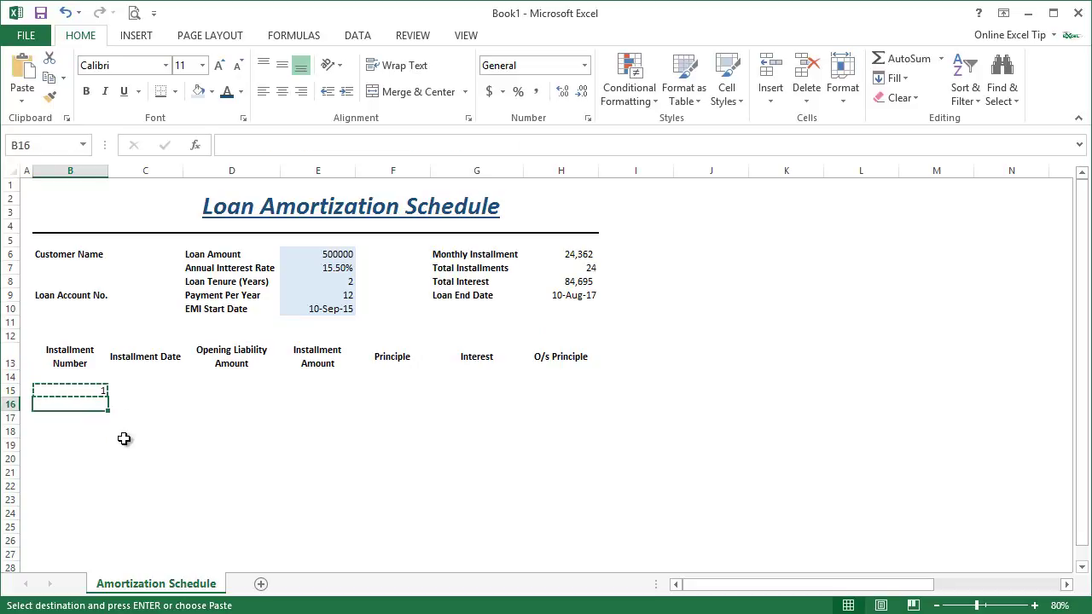
{"action": "key", "text": "ctrl+v"}
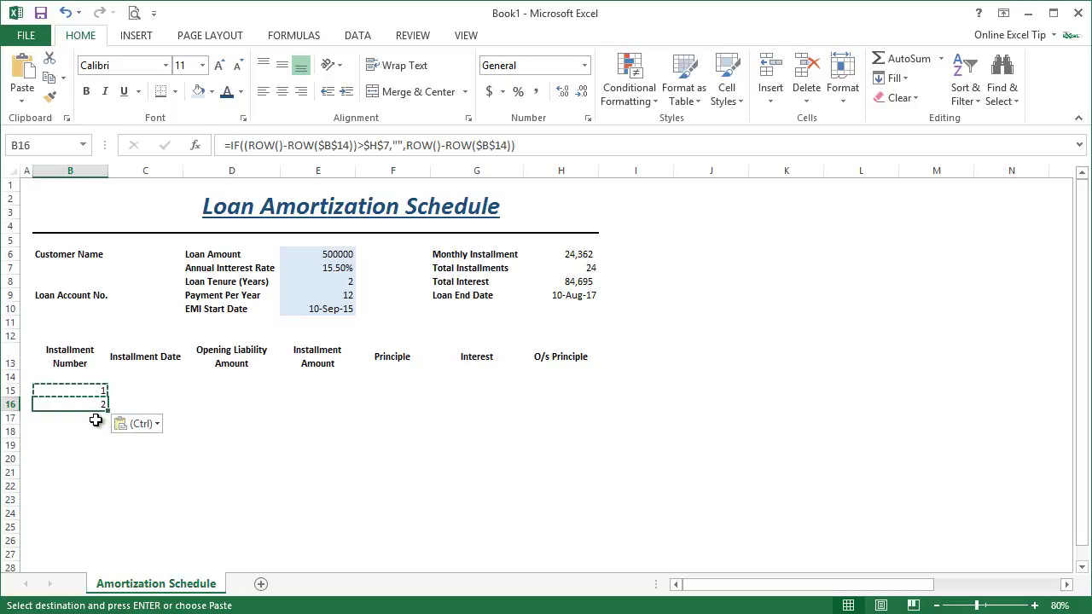
Begin an IF formula in C15 with the test B15>H7 and "" as the value if true.
{"action": "left_click", "coordinate": [140, 390]}
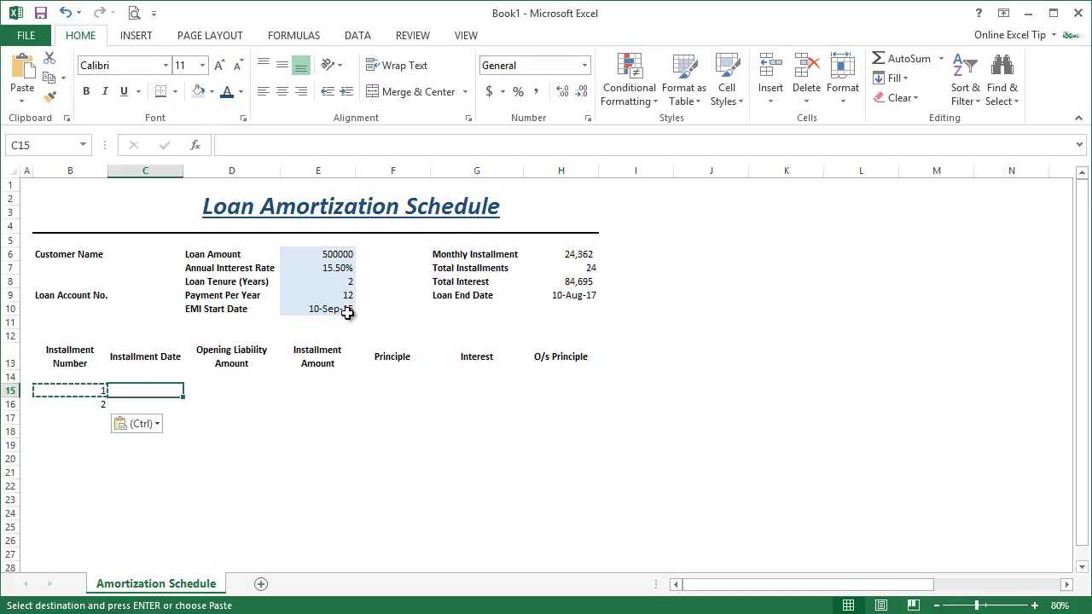
{"action": "type", "text": "=i"}
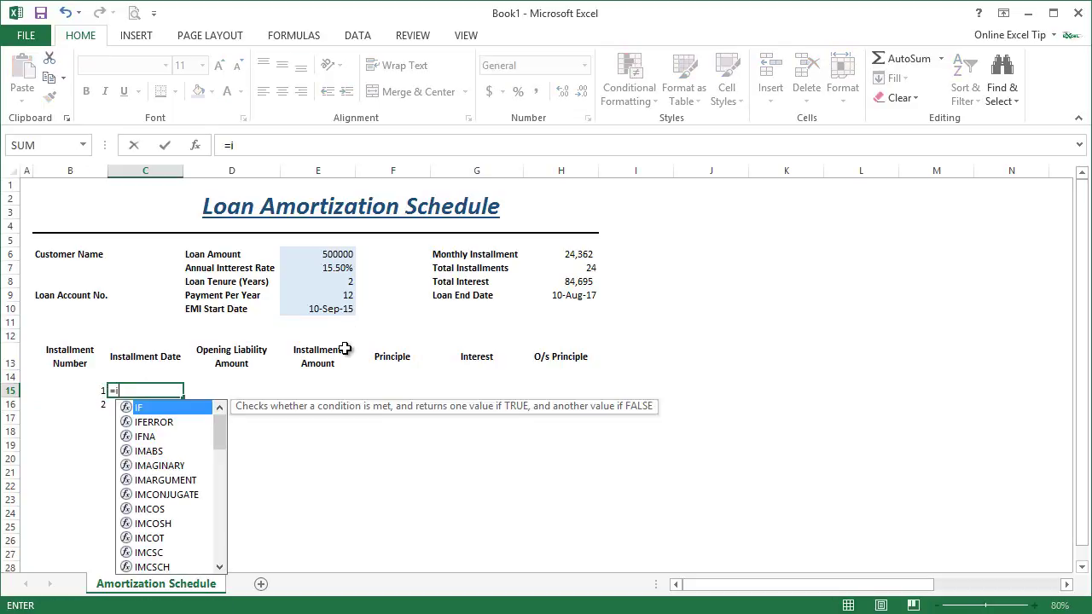
{"action": "type", "text": "f"}
{"action": "key", "text": "Tab"}
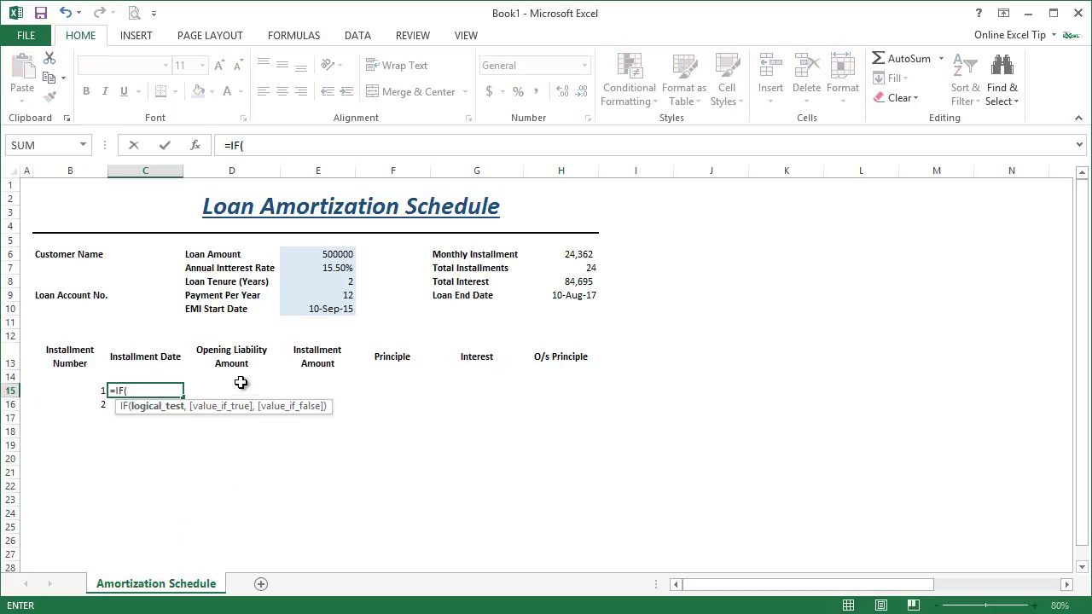
{"action": "left_click", "coordinate": [90, 389]}
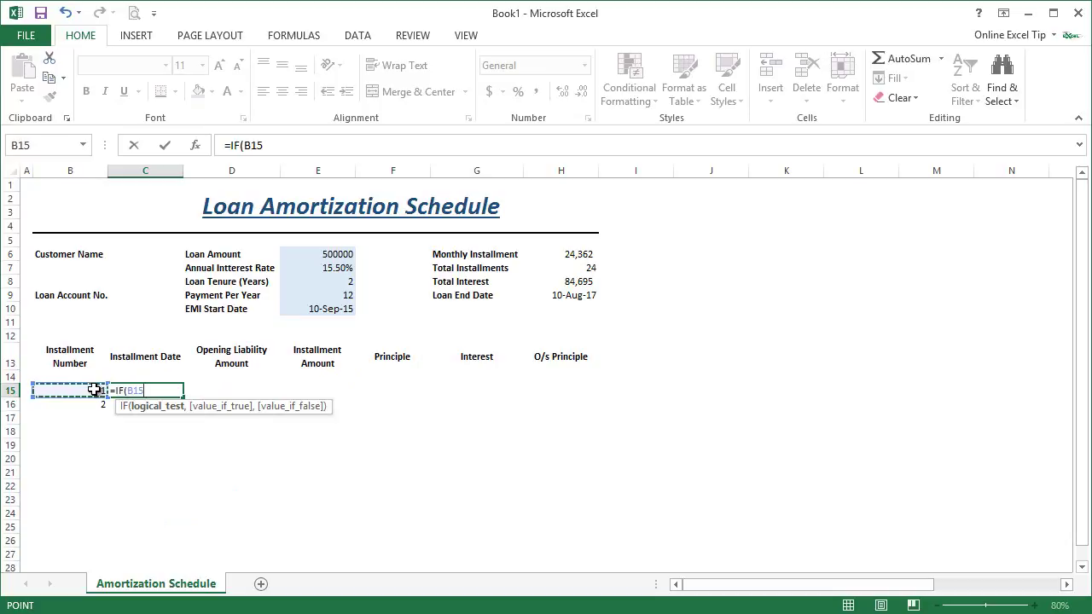
{"action": "type", "text": ">"}
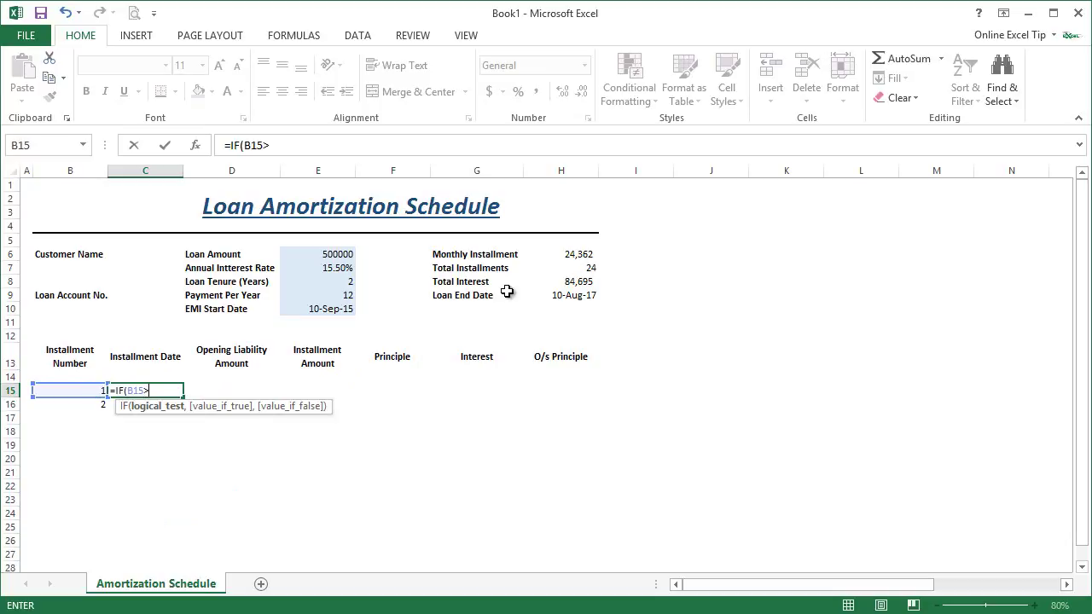
{"action": "left_click", "coordinate": [573, 268]}
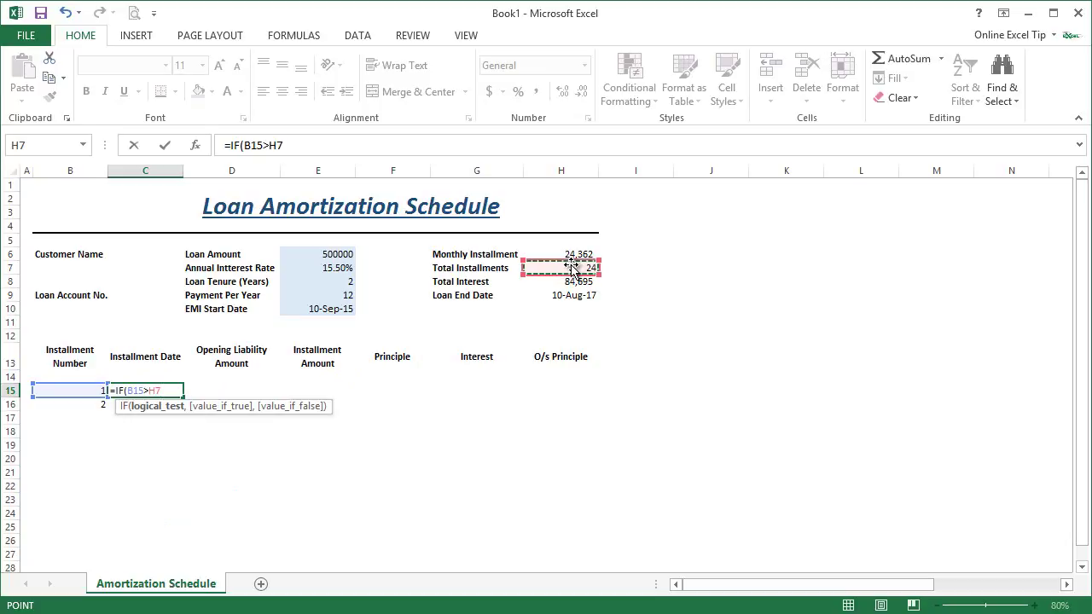
{"action": "type", "text": ","}
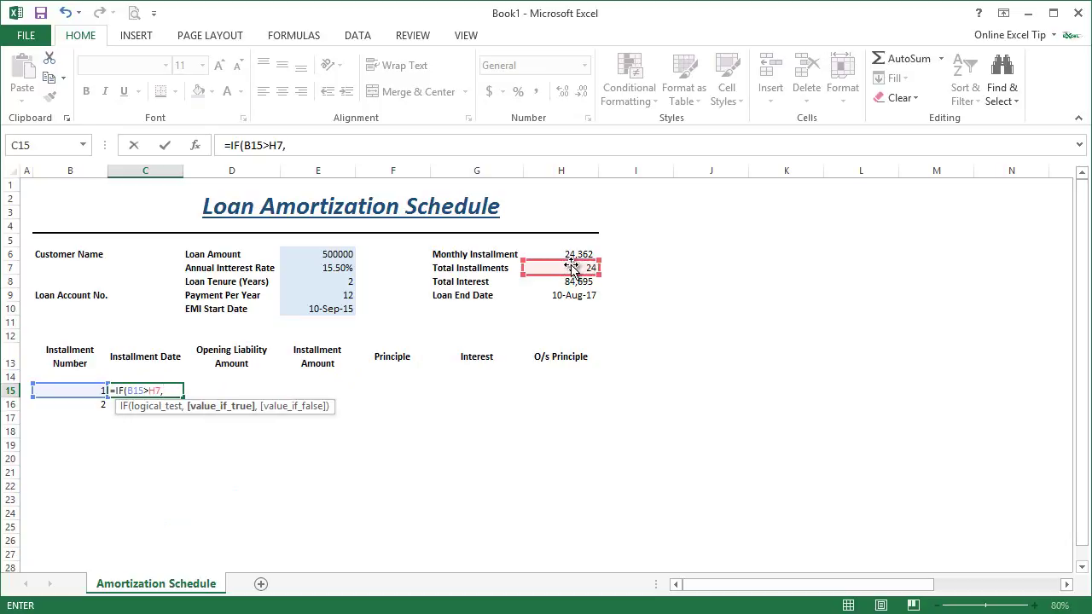
{"action": "type", "text": "\"\","}
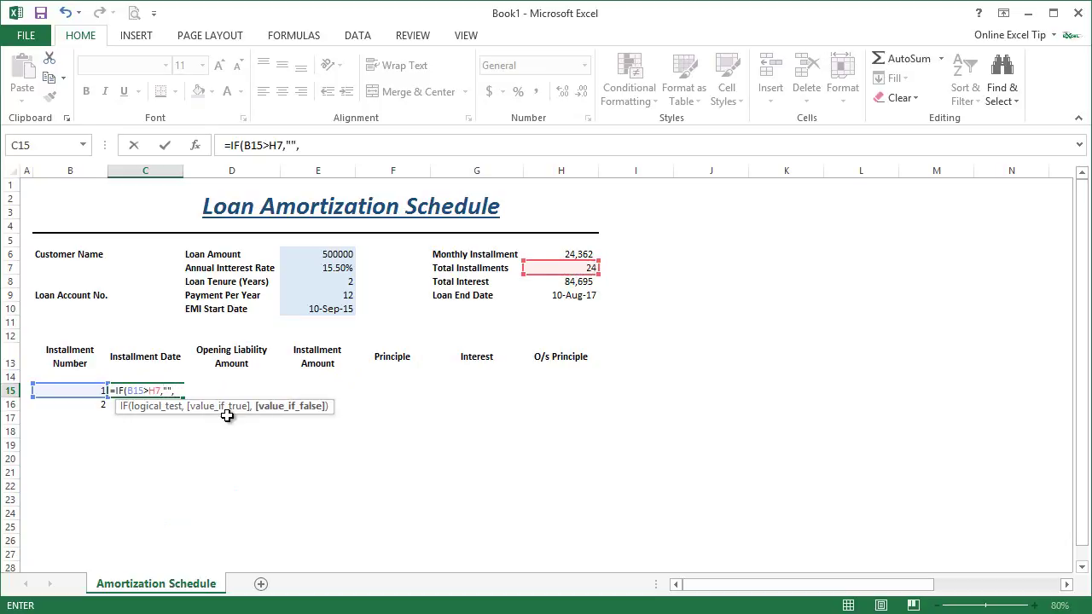
Finish the IF formula in C15 with EDATE($E$10,B15-1) as the value if false, accepting the closing-parenthesis correction.
{"action": "type", "text": "eda"}
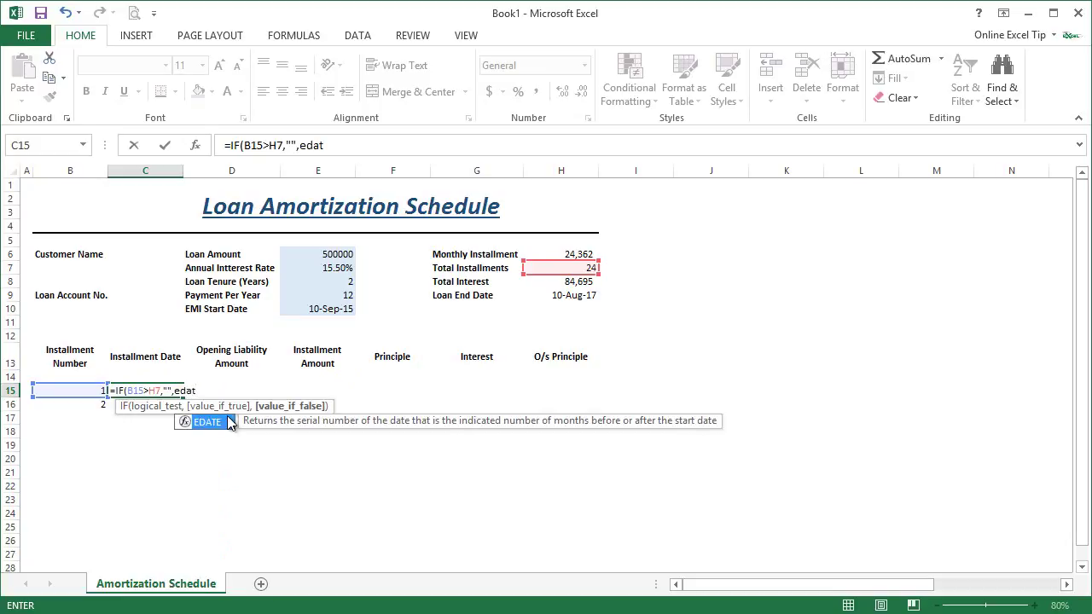
{"action": "type", "text": "t"}
{"action": "double_click", "coordinate": [229, 422]}
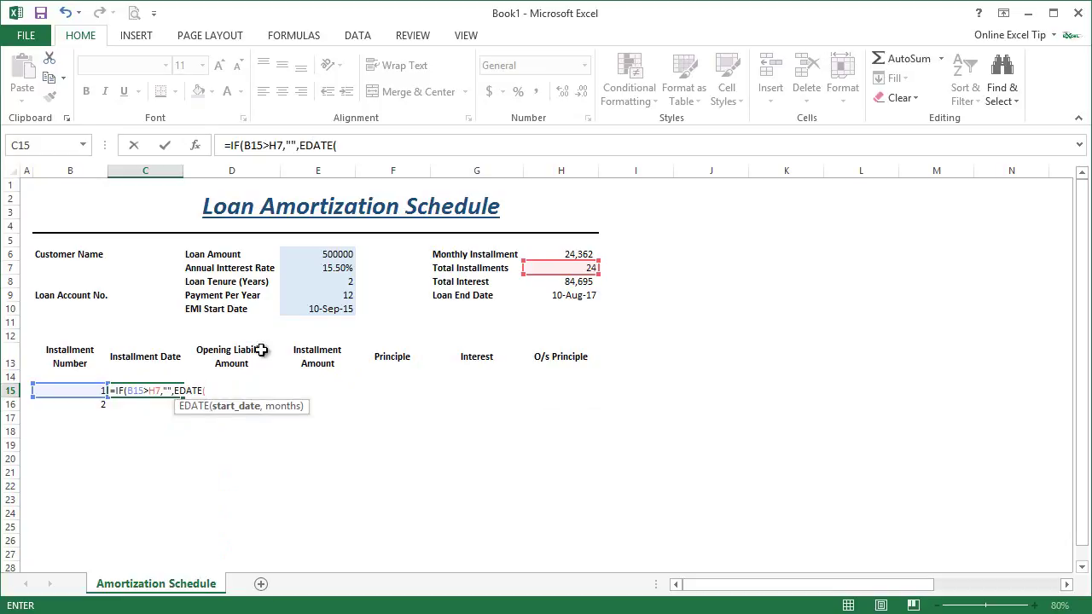
{"action": "left_click", "coordinate": [326, 312]}
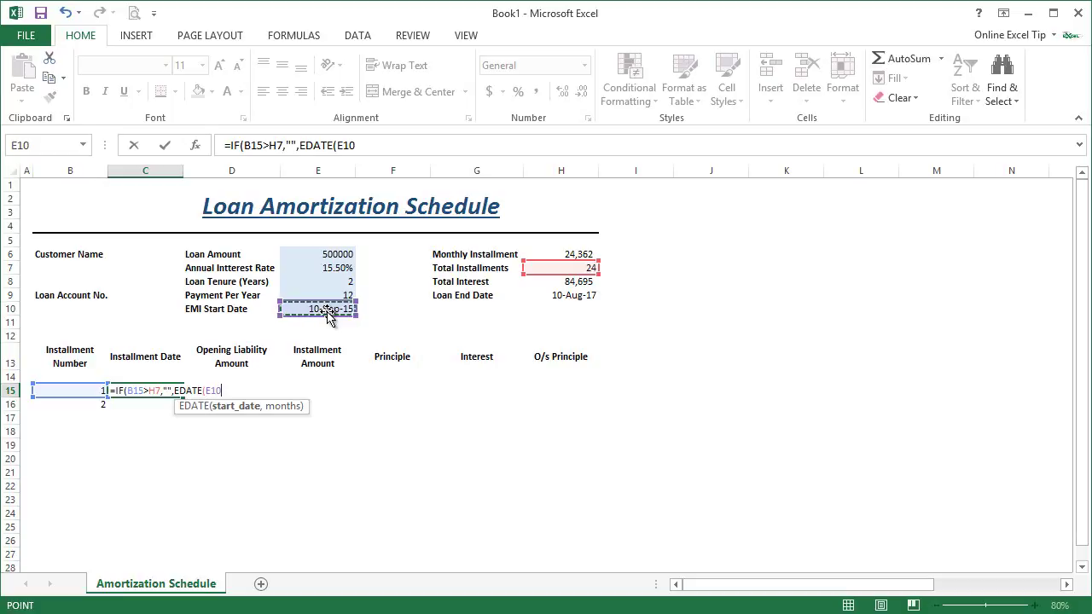
{"action": "key", "text": "F4"}
{"action": "type", "text": ","}
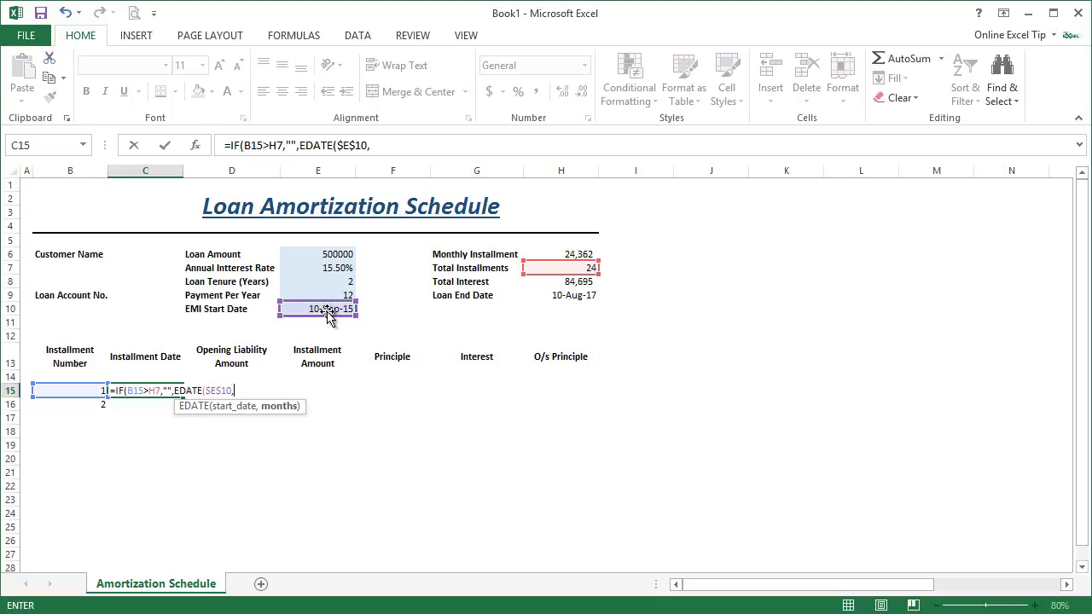
{"action": "left_click", "coordinate": [82, 391]}
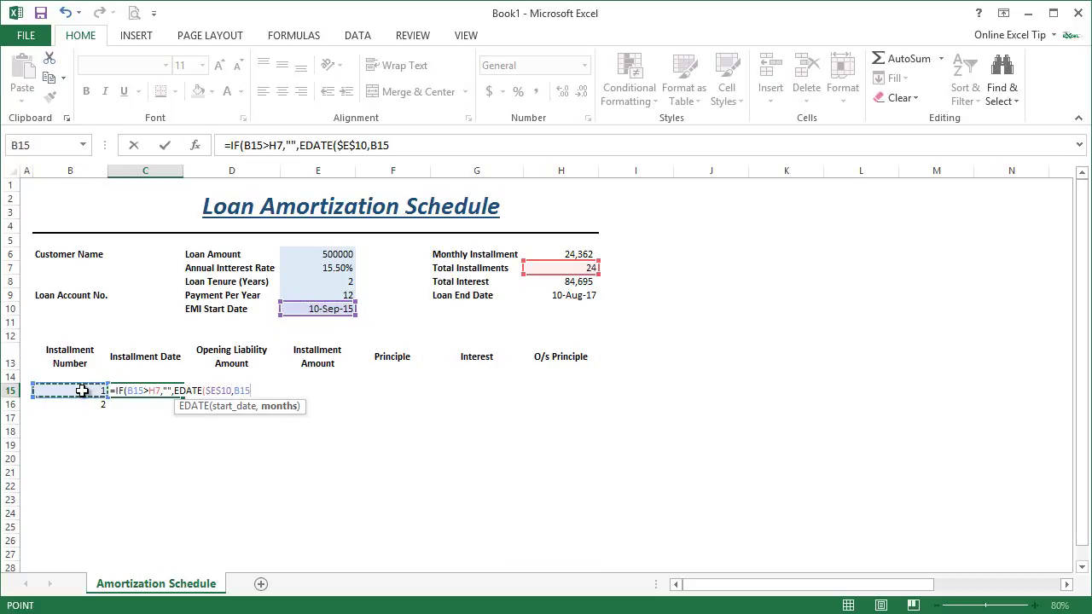
{"action": "type", "text": "-1"}
{"action": "key", "text": "Return"}
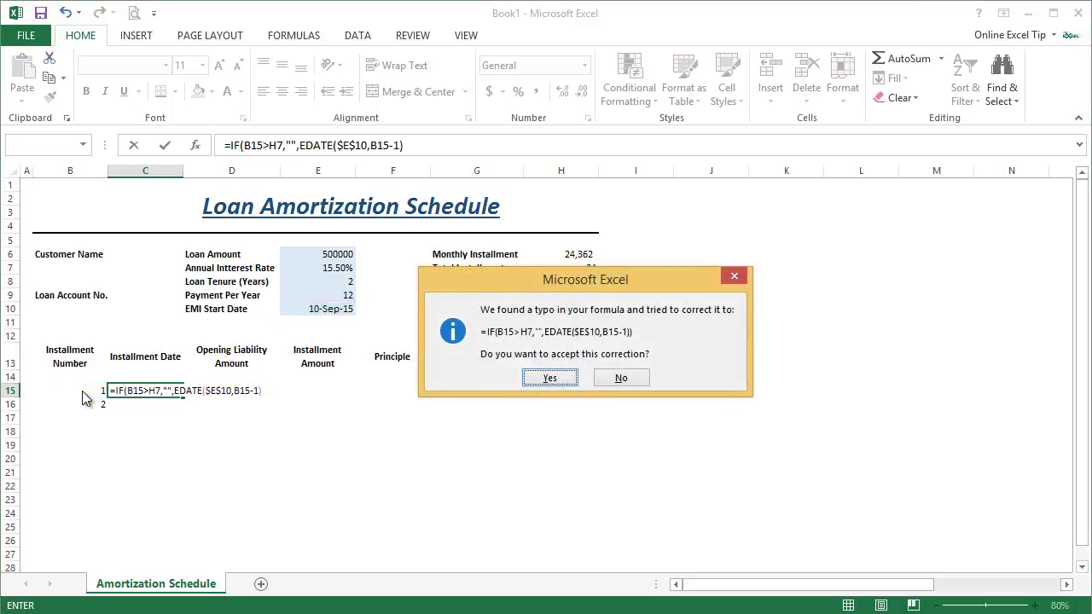
{"action": "key", "text": "Return"}
Format the installment date in C15 as a date of the type 14-Mar-12.
{"action": "left_click", "coordinate": [168, 389]}
{"action": "key", "text": "ctrl+1"}
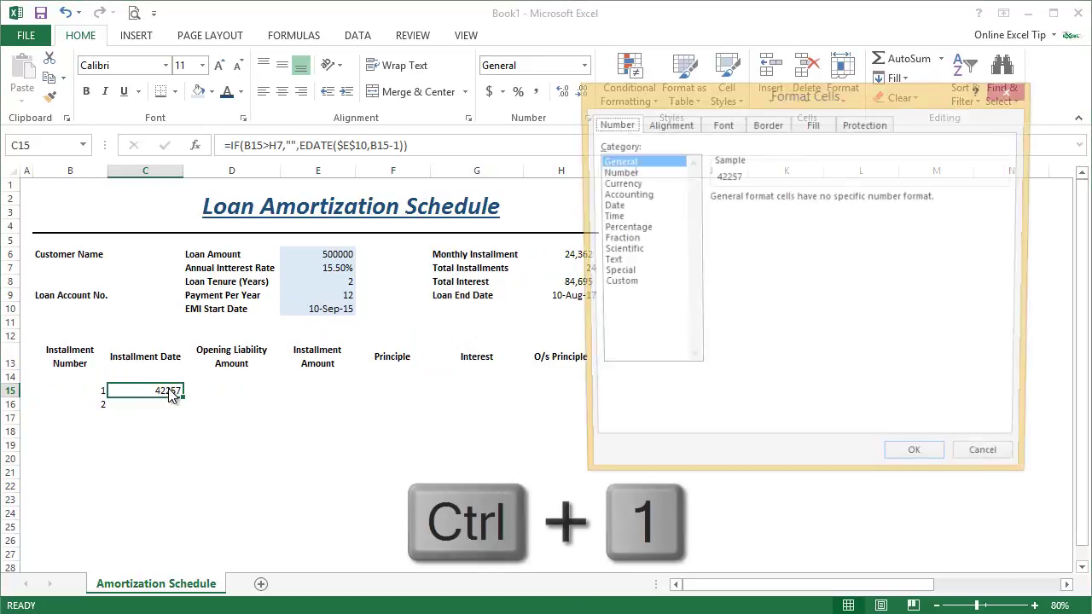
{"action": "left_click", "coordinate": [618, 210]}
{"action": "left_click", "coordinate": [760, 278]}
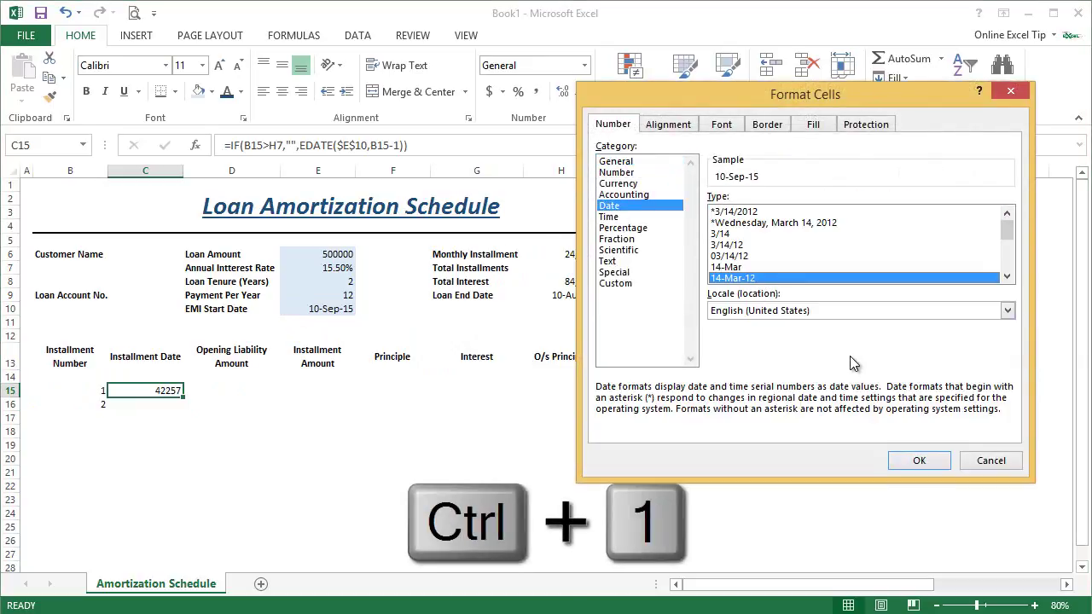
{"action": "left_click", "coordinate": [920, 460]}
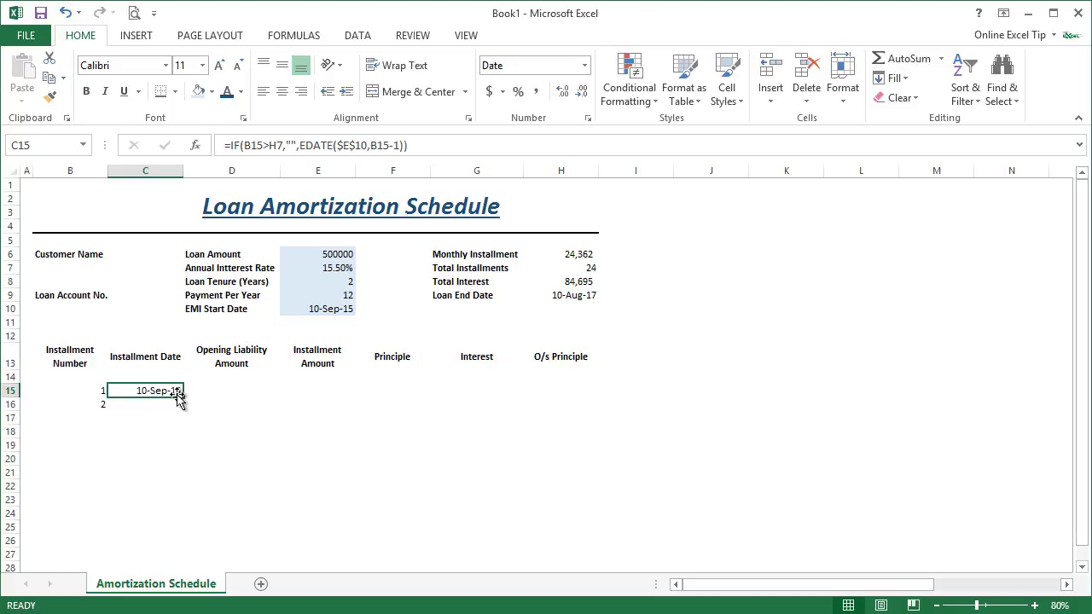
Copy the installment date formula from C15 into C16 and clear the copy selection.
{"action": "key", "text": "ctrl+c"}
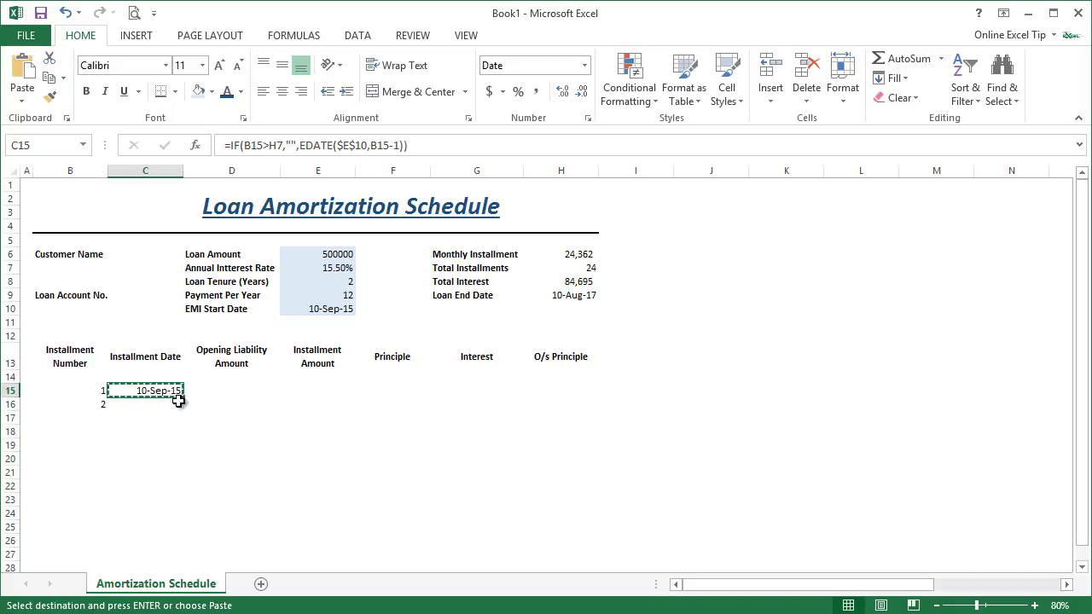
{"action": "left_click", "coordinate": [172, 403]}
{"action": "key", "text": "ctrl+v"}
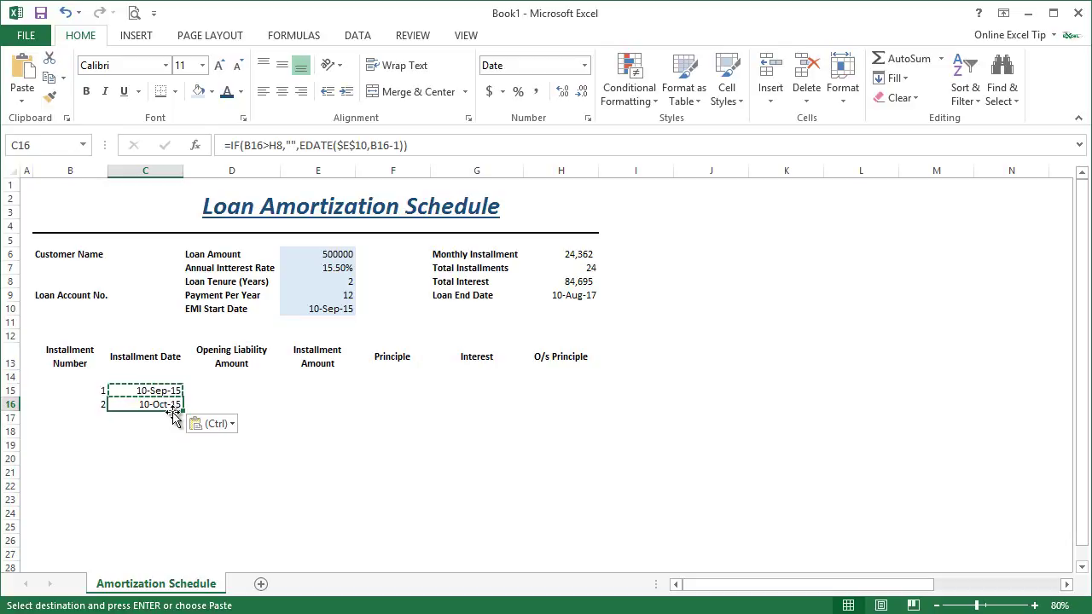
{"action": "key", "text": "Escape"}
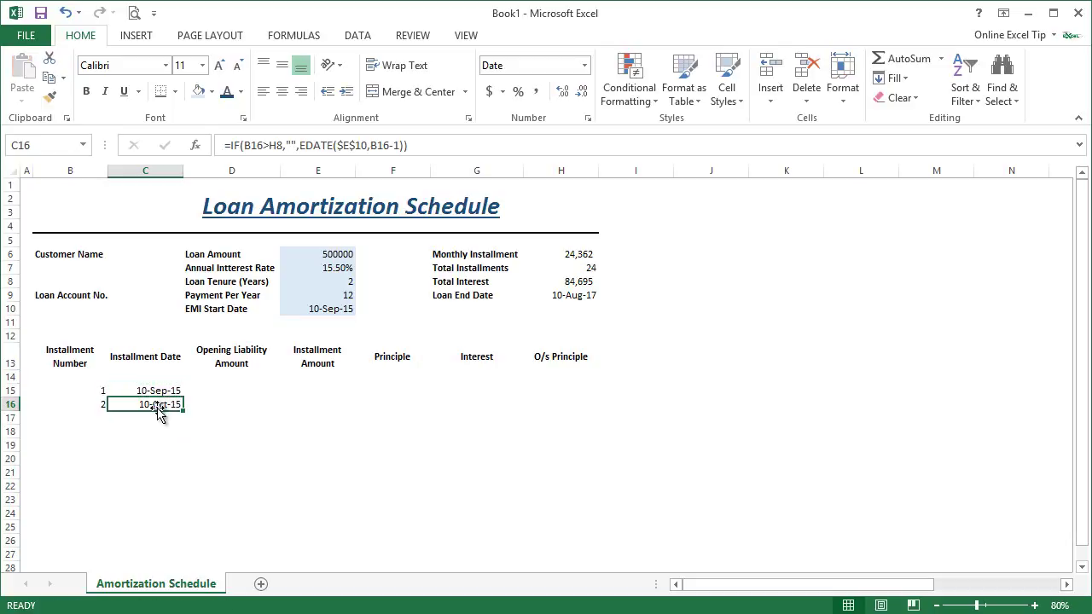
Begin an IF formula in E15, under Installment Amount, with the test B15<>"".
{"action": "left_click", "coordinate": [314, 391]}
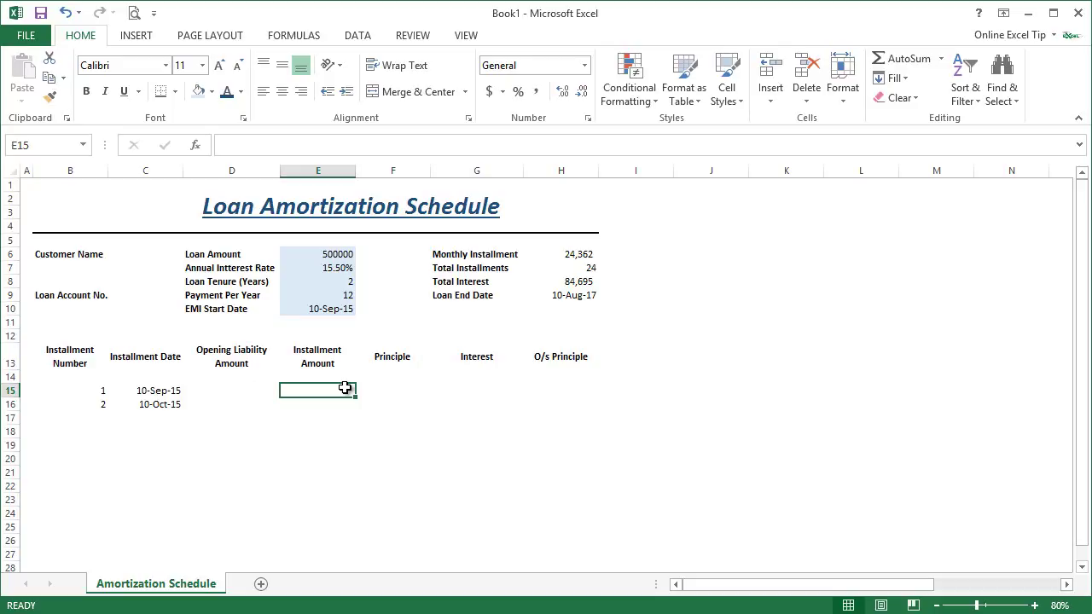
{"action": "type", "text": "=if"}
{"action": "key", "text": "Tab"}
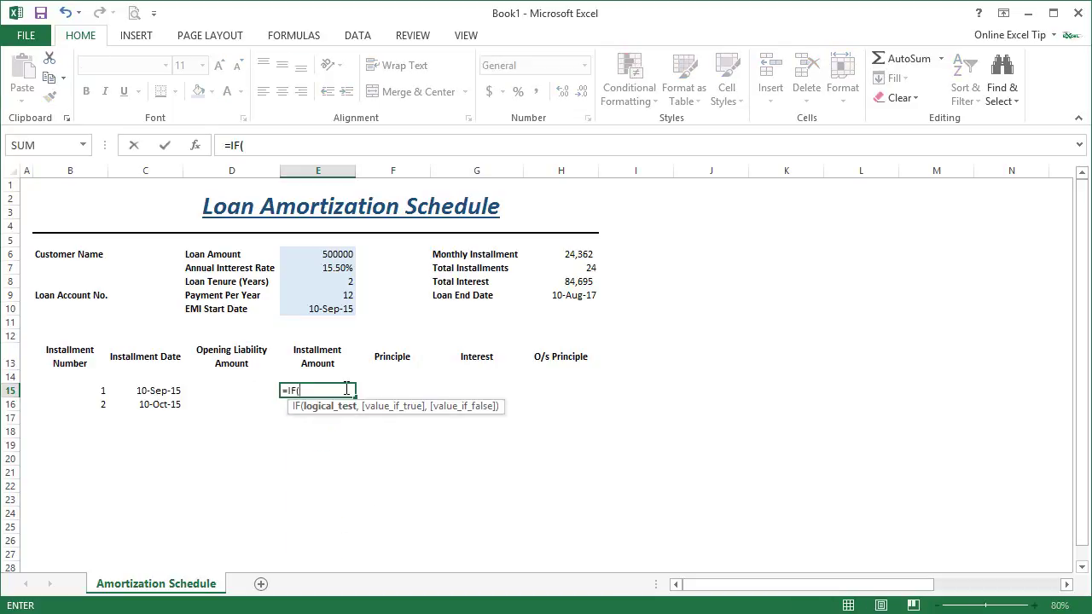
{"action": "left_click", "coordinate": [94, 389]}
{"action": "type", "text": "<>\"\""}
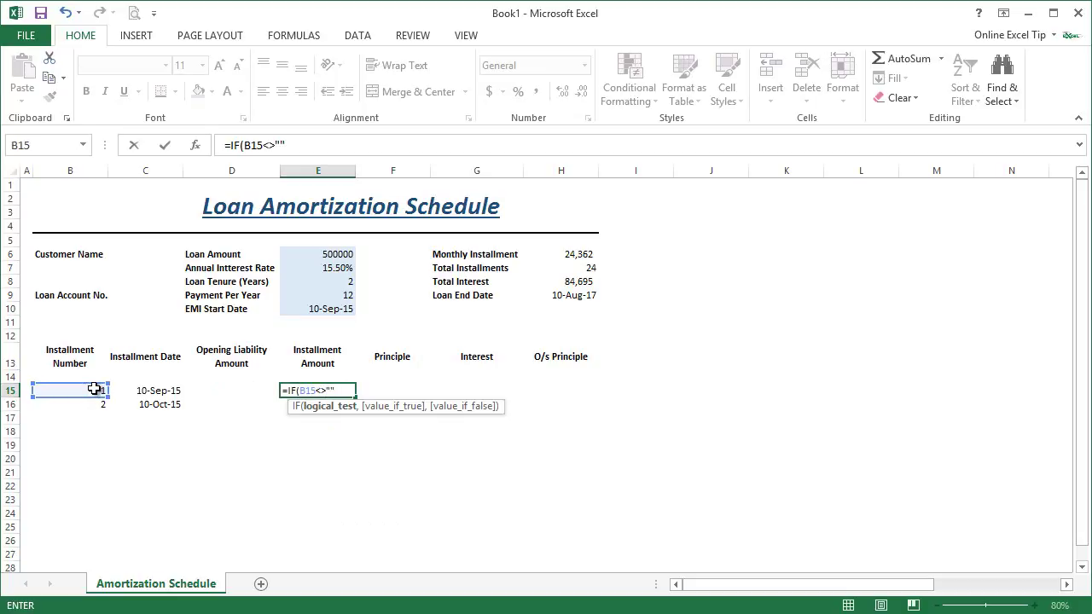
{"action": "type", "text": ","}
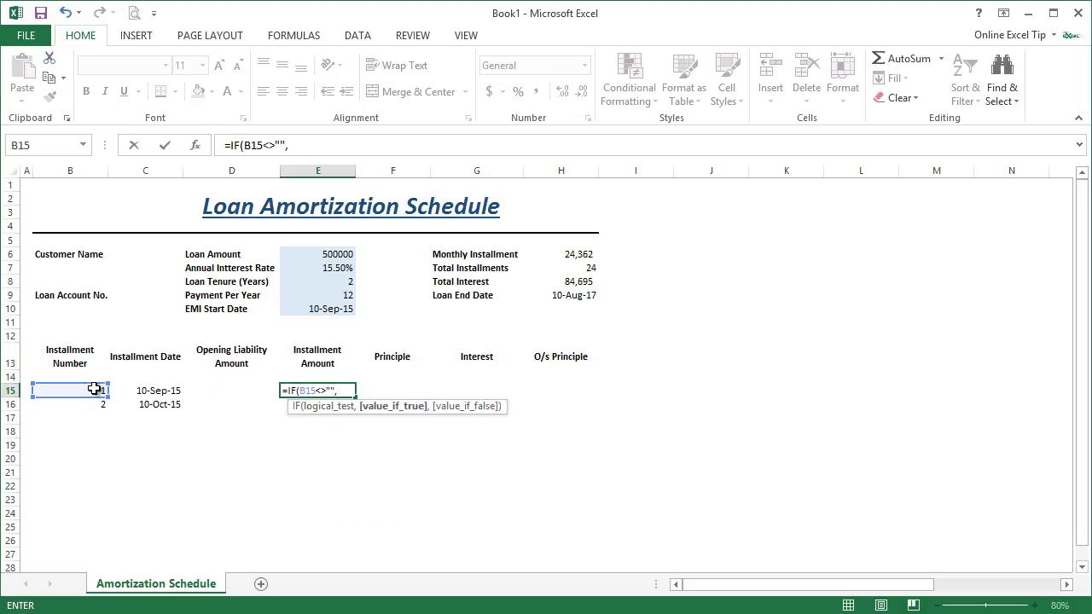
Add a PMT function as the value if true in E15, with the absolute rate $E$7/12.
{"action": "type", "text": "pm"}
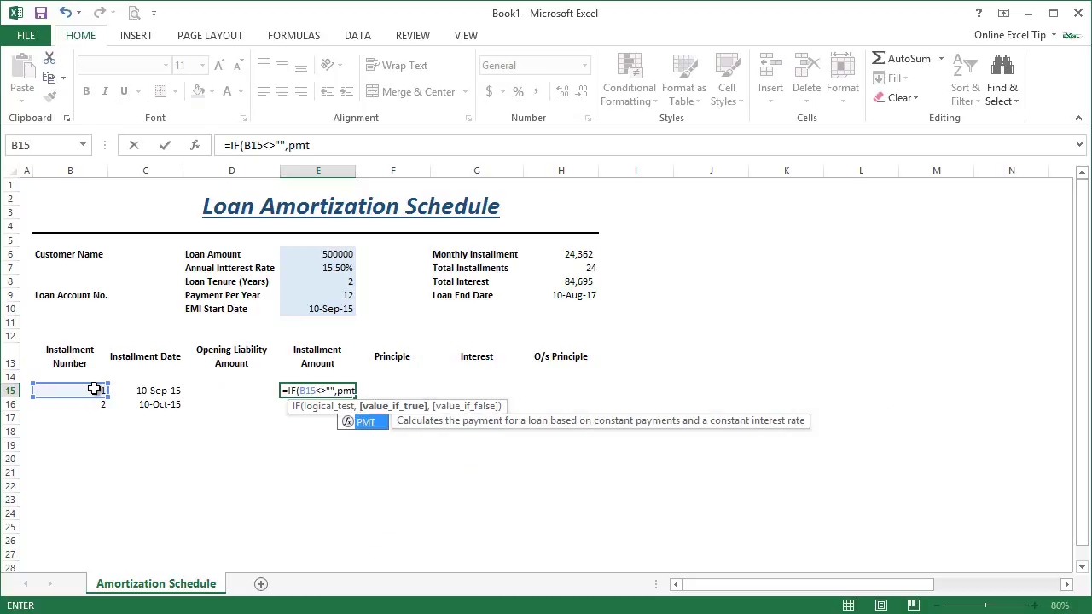
{"action": "type", "text": "t"}
{"action": "key", "text": "Tab"}
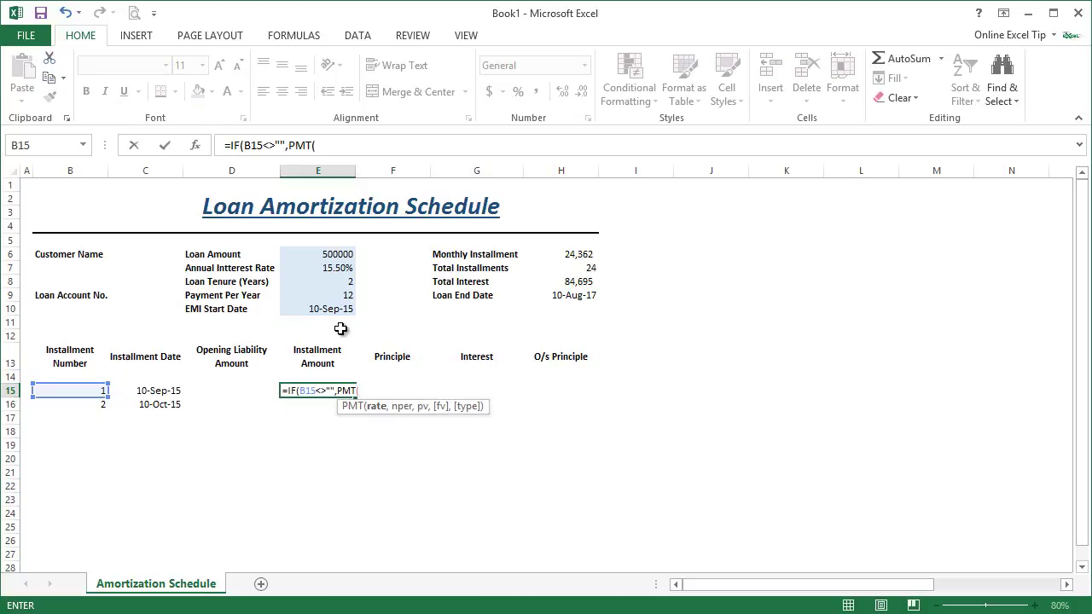
{"action": "left_click", "coordinate": [340, 270]}
{"action": "type", "text": "/1"}
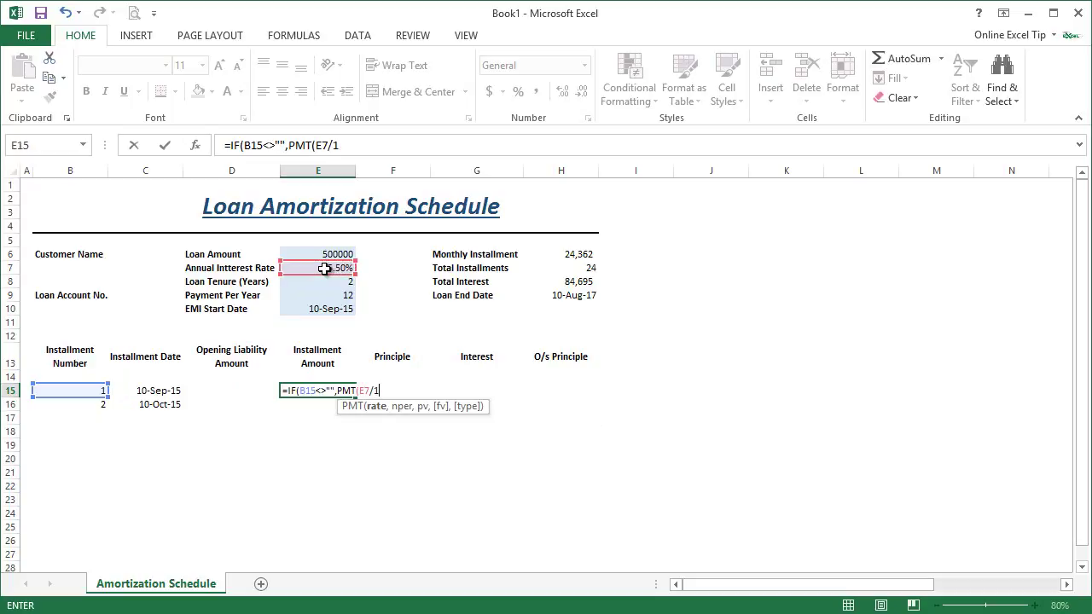
{"action": "type", "text": "2"}
{"action": "left_click", "coordinate": [322, 145]}
{"action": "key", "text": "F4"}
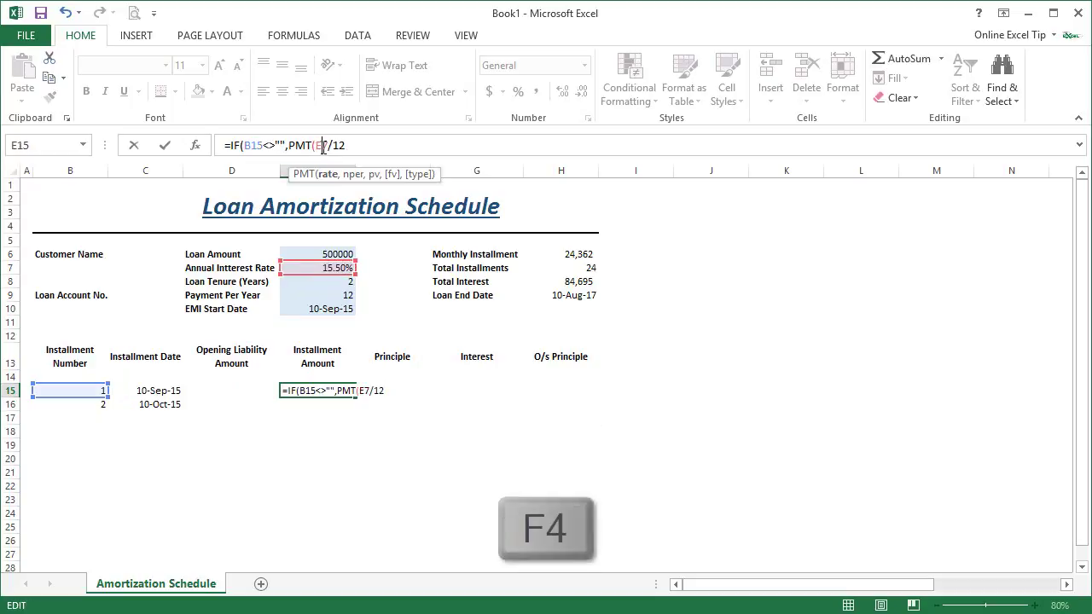
{"action": "key", "text": "End"}
{"action": "type", "text": ","}
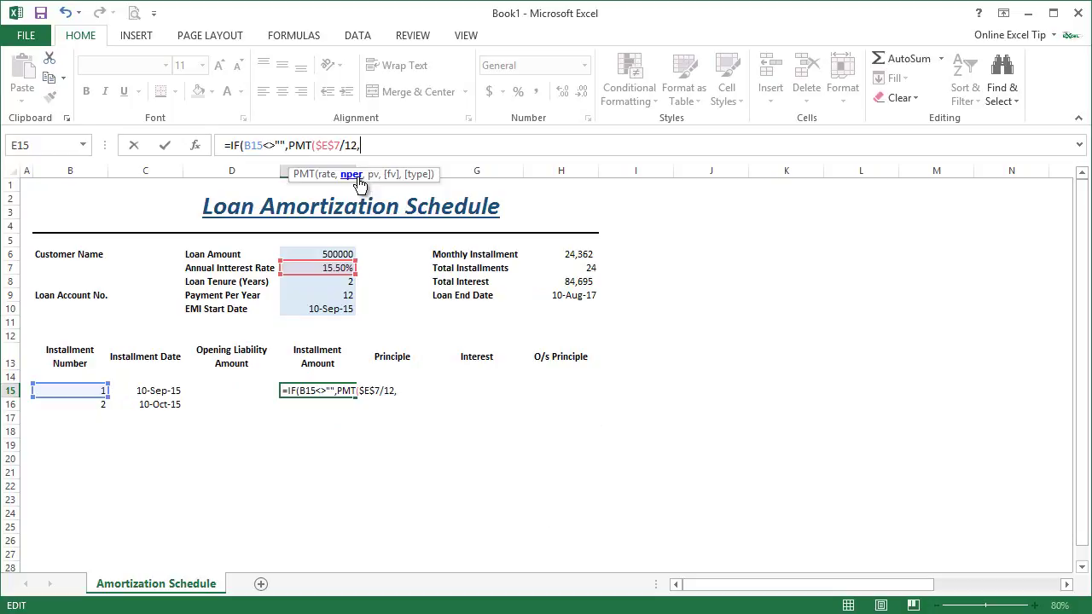
Complete the PMT arguments in E15 with $H$7 as the number of periods and -$E$6 as the present value.
{"action": "left_click", "coordinate": [586, 271]}
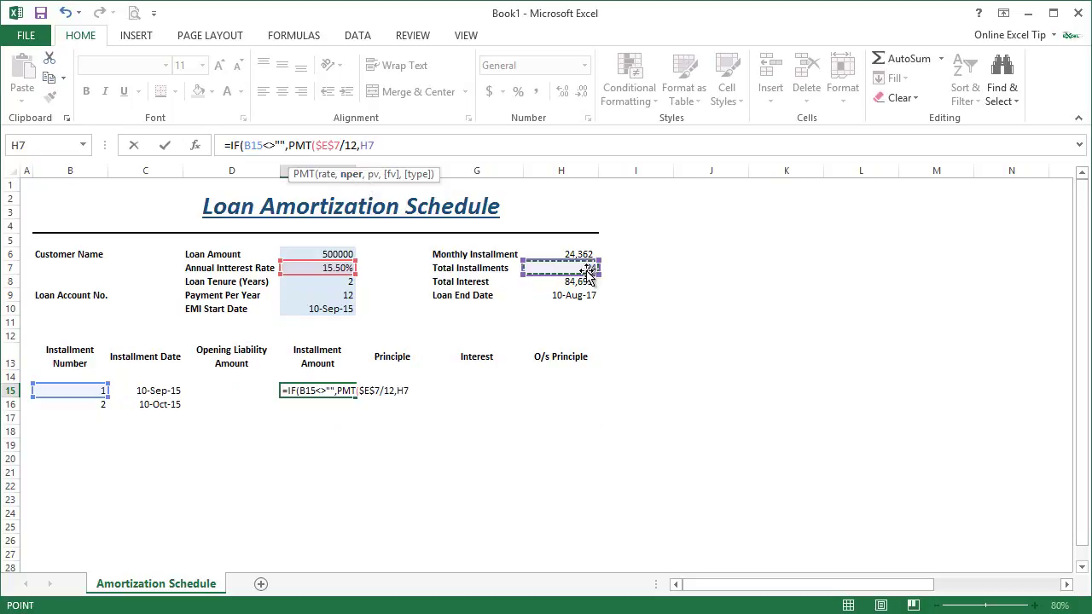
{"action": "key", "text": "F4"}
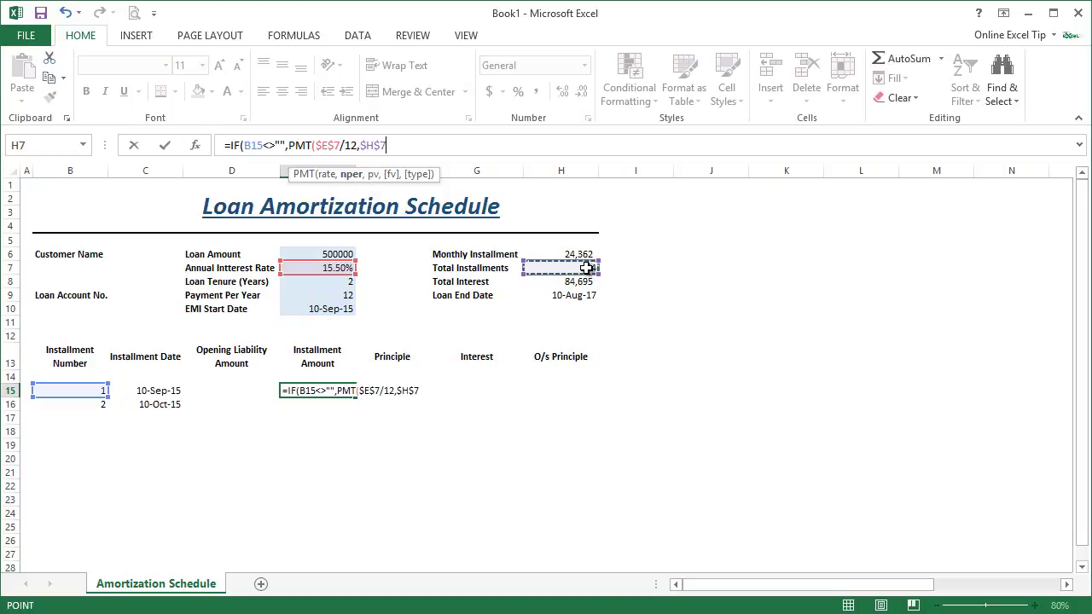
{"action": "type", "text": ","}
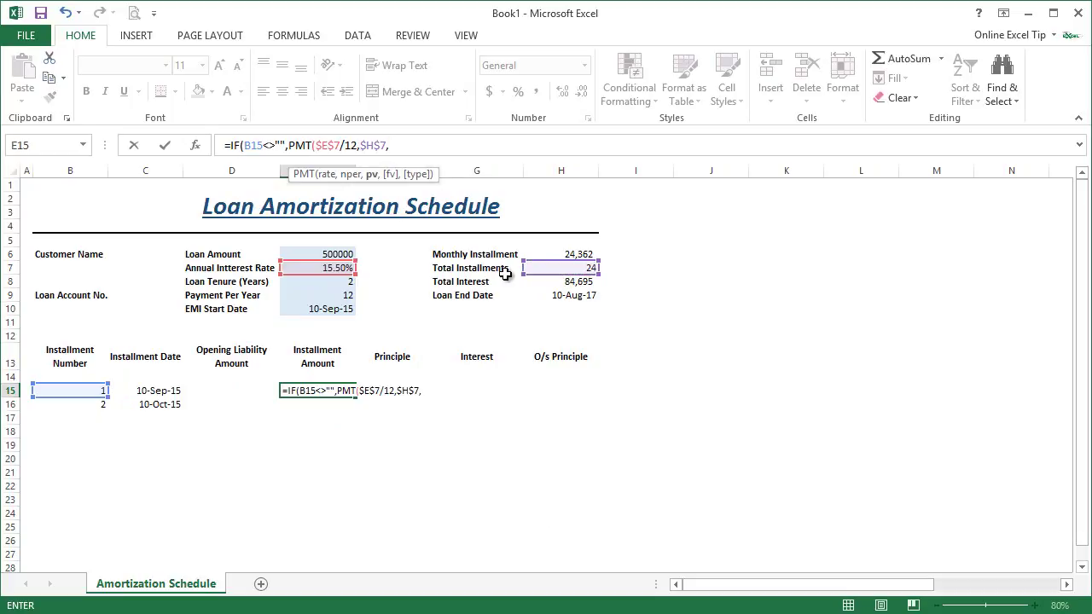
{"action": "left_click", "coordinate": [337, 253]}
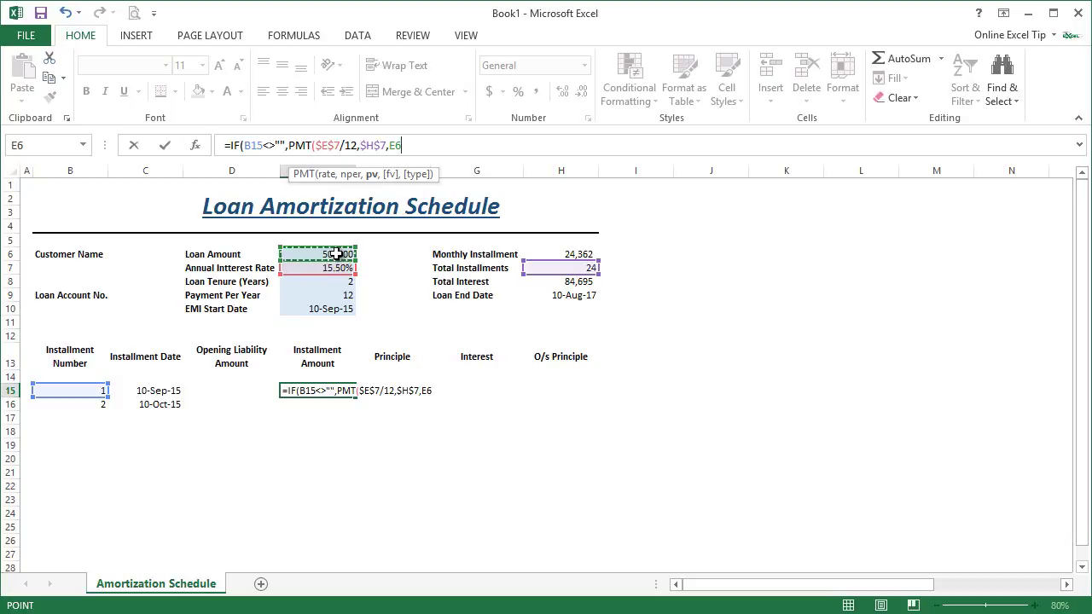
{"action": "key", "text": "F4"}
{"action": "left_click", "coordinate": [390, 145]}
{"action": "type", "text": "-"}
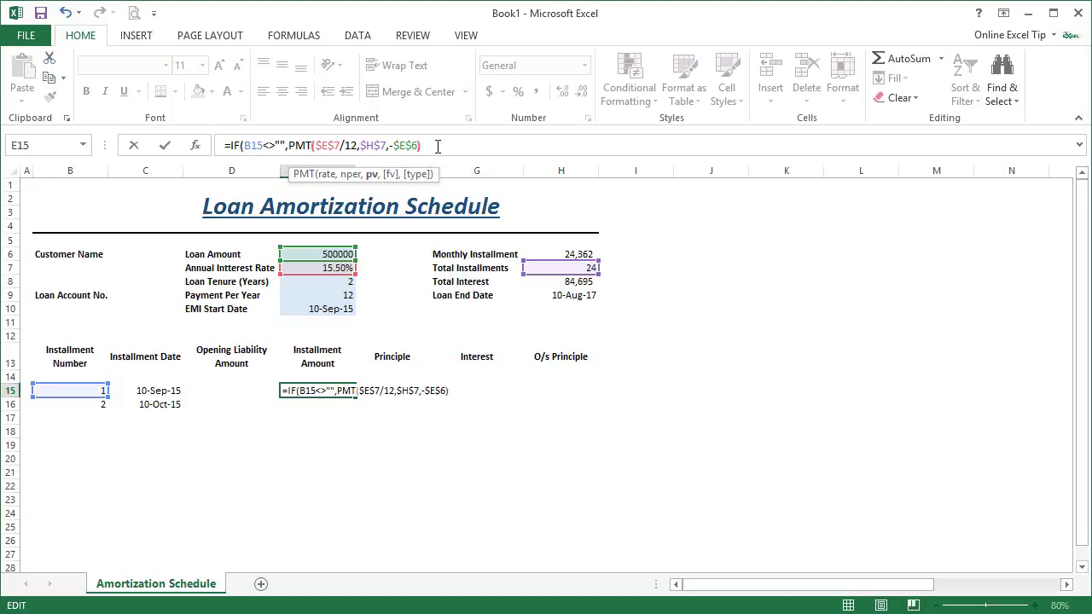
Finish the IF formula in E15 with empty text "" as the value if false.
{"action": "left_click", "coordinate": [438, 146]}
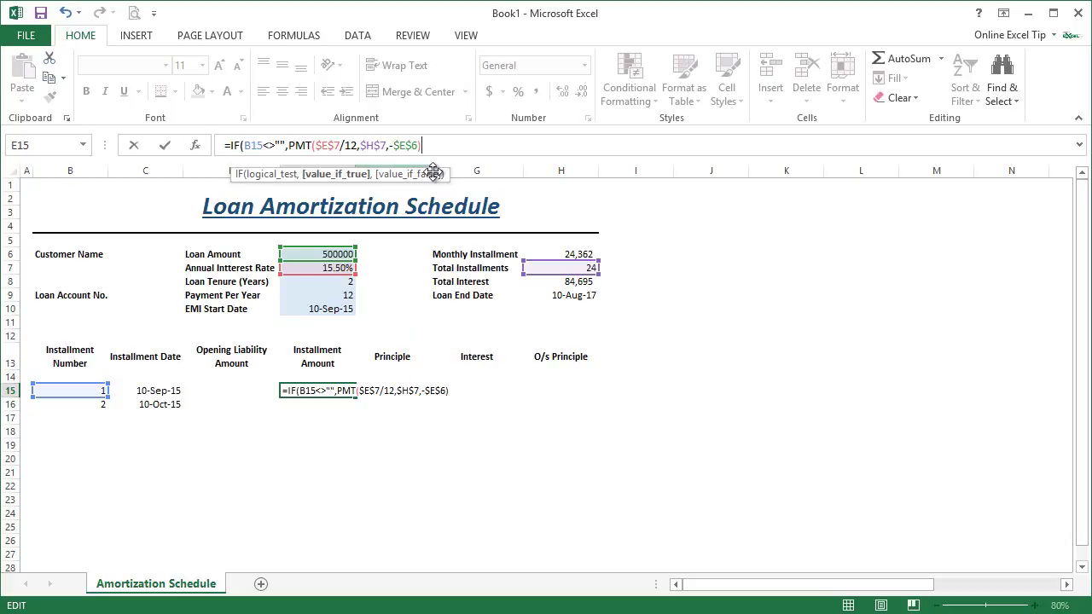
{"action": "type", "text": ",\"\""}
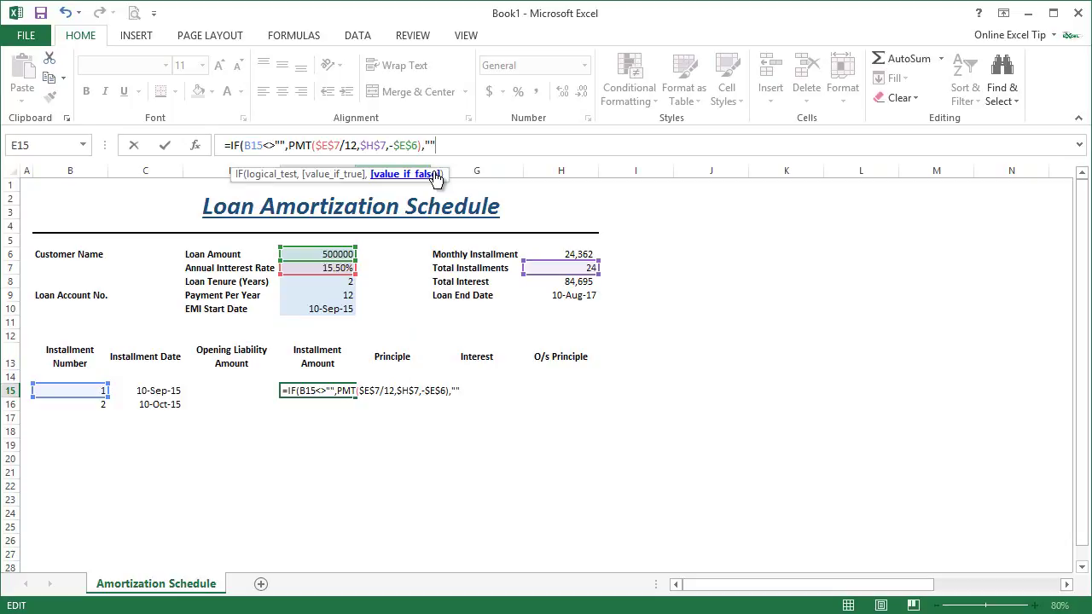
{"action": "type", "text": ")"}
{"action": "key", "text": "Return"}
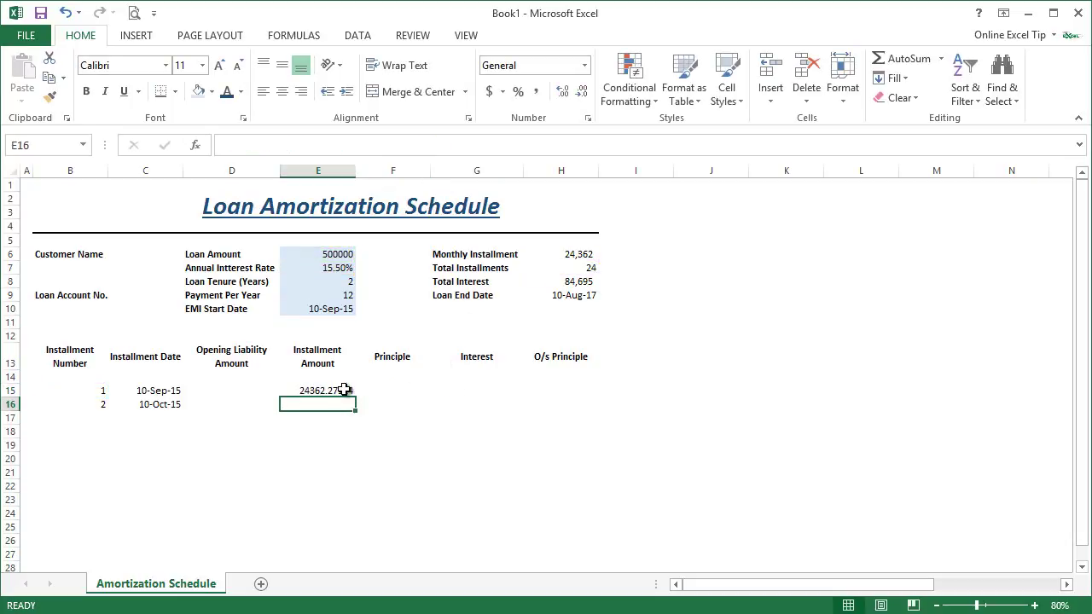
Check the Monthly Installment formula in H6, and copy the installment amount formula from E15 into E16.
{"action": "left_click", "coordinate": [589, 254]}
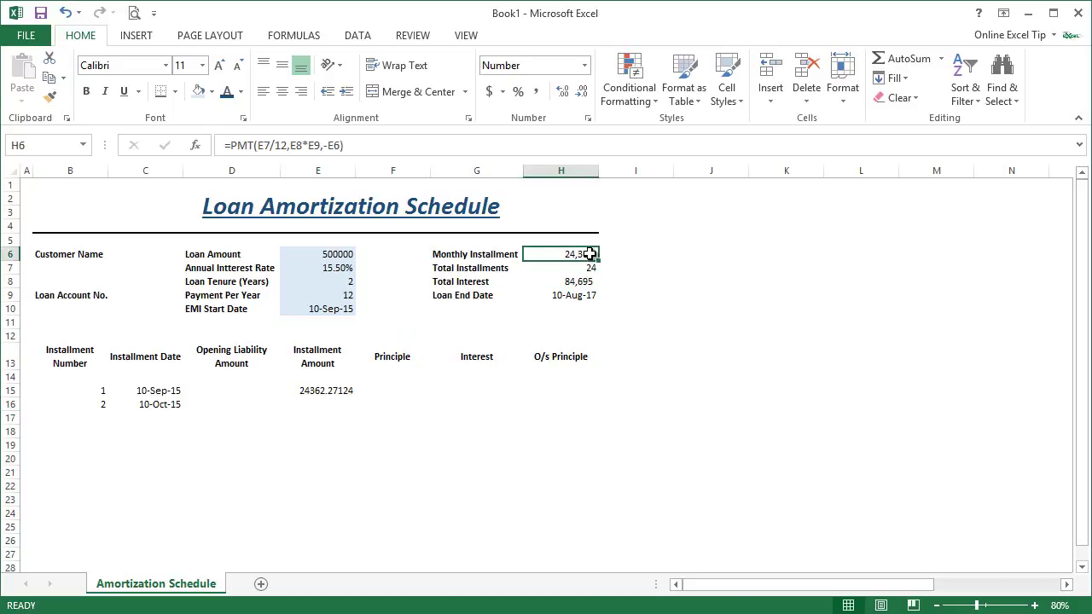
{"action": "left_click", "coordinate": [325, 390]}
{"action": "key", "text": "ctrl+c"}
{"action": "key", "text": "Left"}
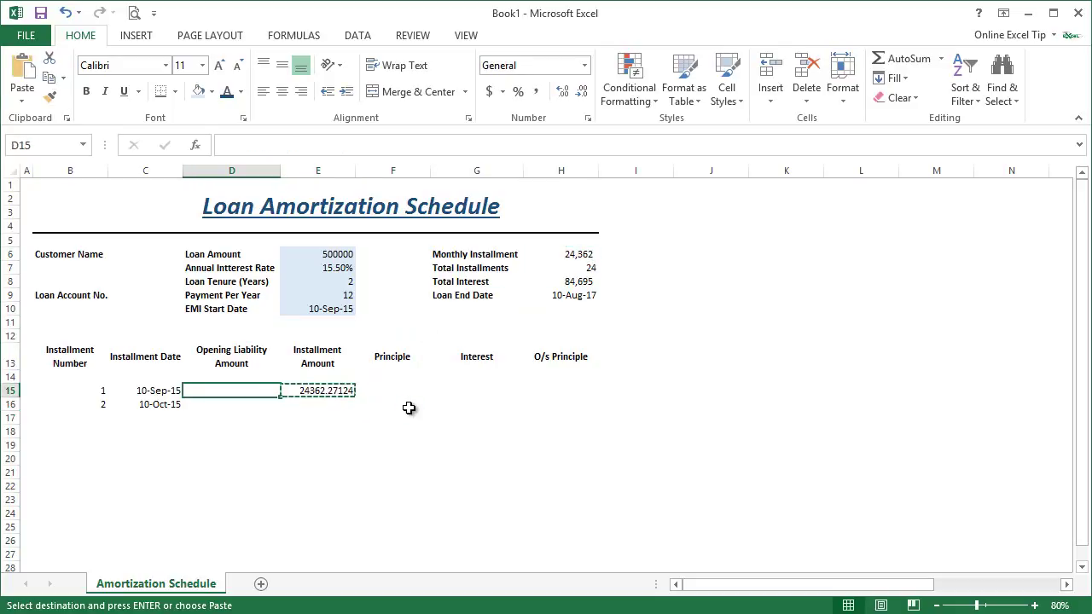
{"action": "key", "text": "Down"}
{"action": "key", "text": "Right"}
{"action": "key", "text": "ctrl+v"}
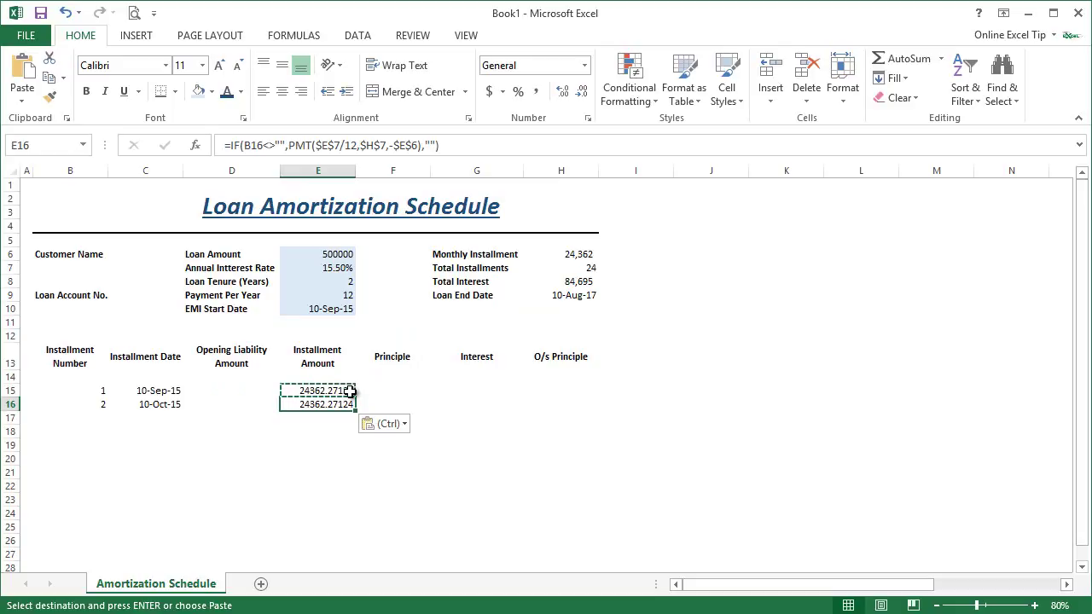
{"action": "key", "text": "Escape"}
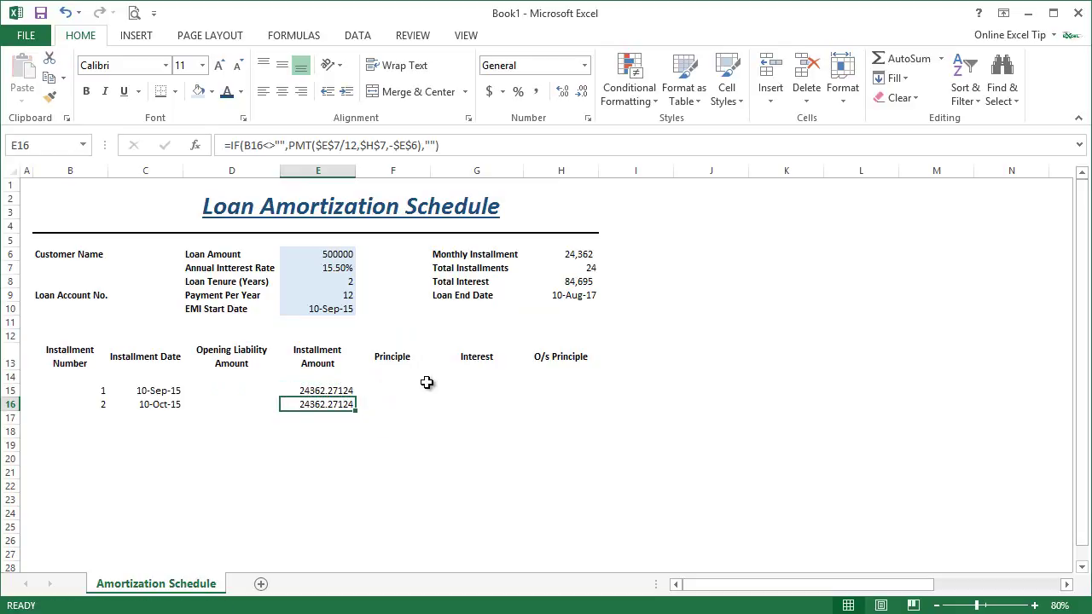
Begin an IF formula in F15, under Principle, with the test B15<>"" and a PPMT function as the value if true.
{"action": "left_click", "coordinate": [396, 390]}
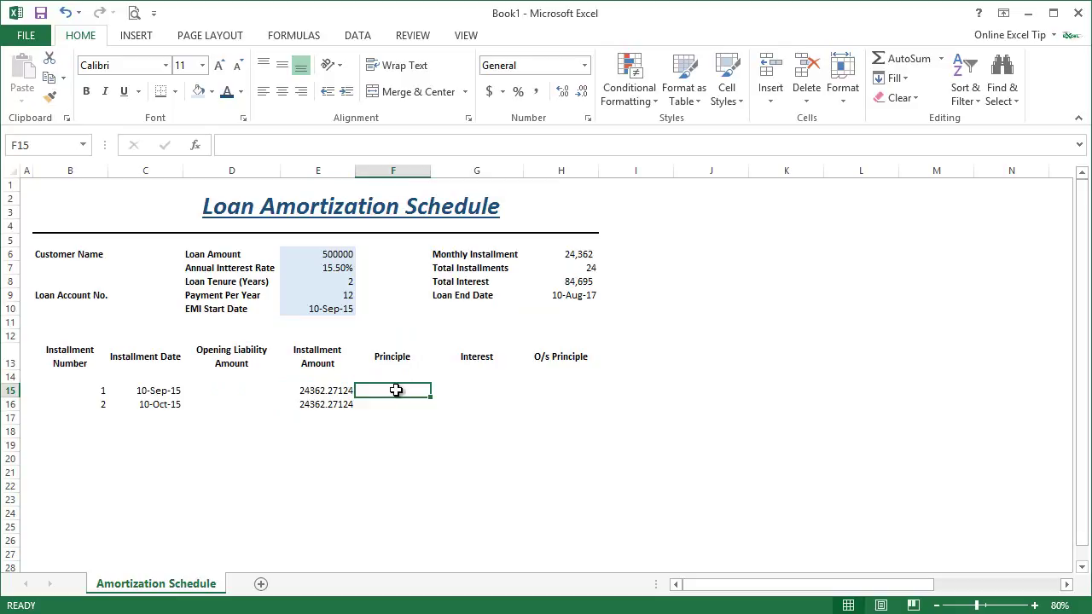
{"action": "type", "text": "=IF("}
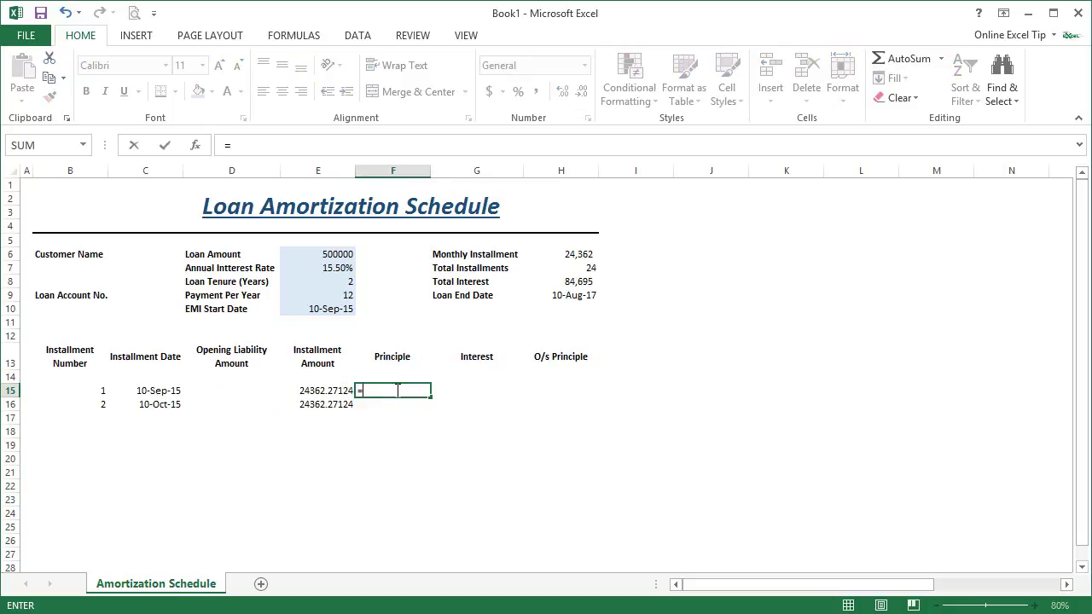
{"action": "left_click", "coordinate": [105, 393]}
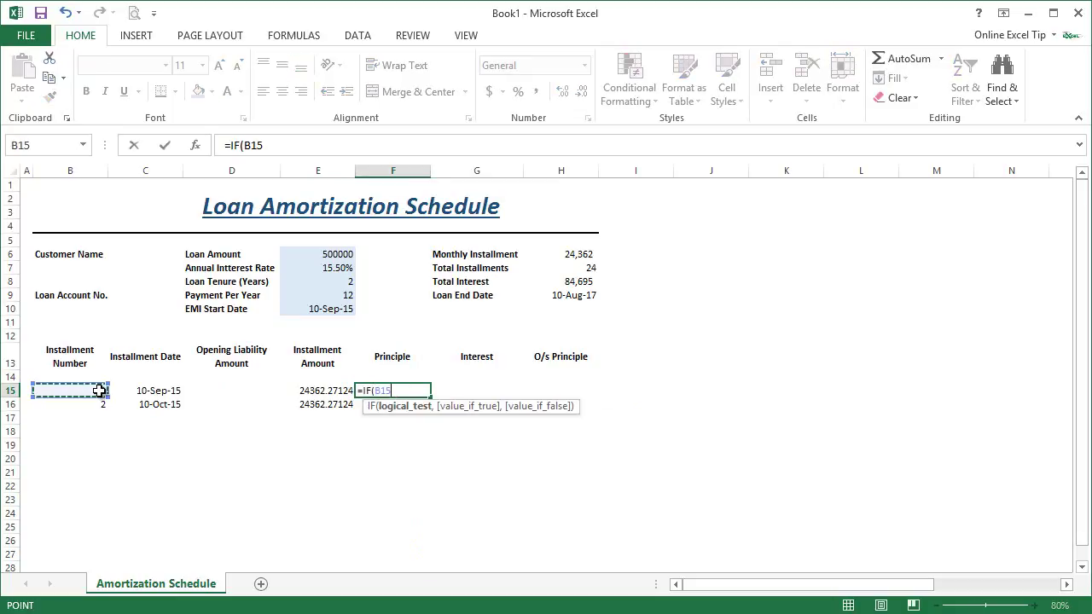
{"action": "type", "text": "<>\"\","}
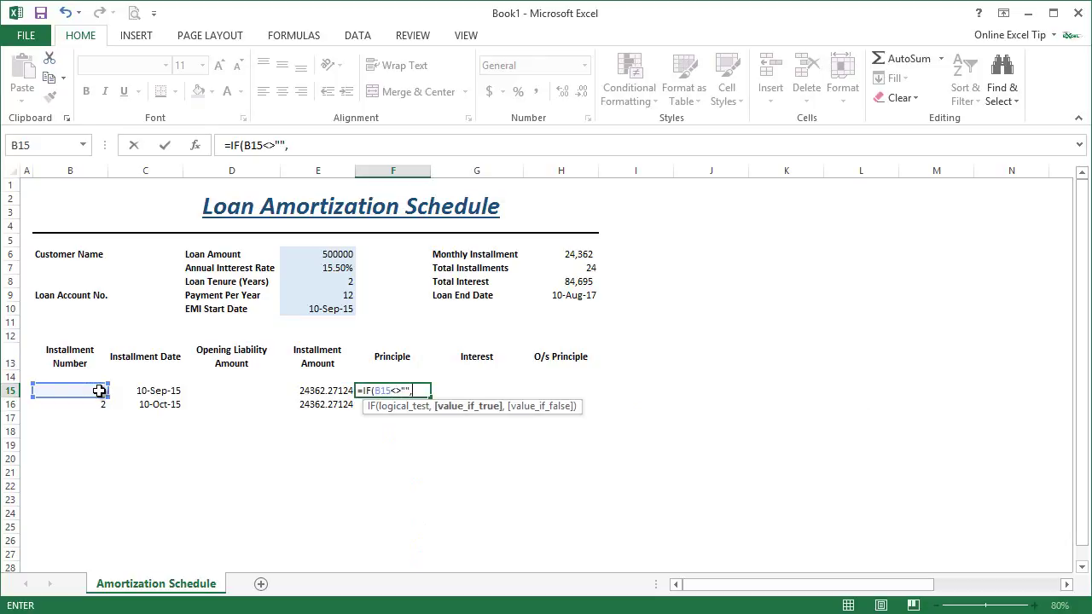
{"action": "type", "text": "ppm"}
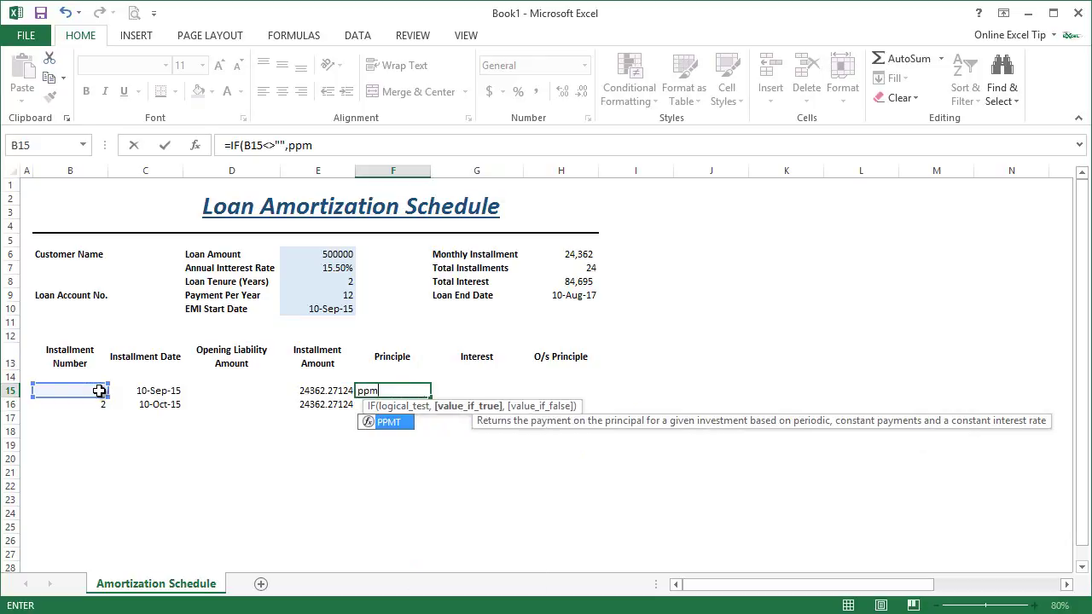
{"action": "key", "text": "Tab"}
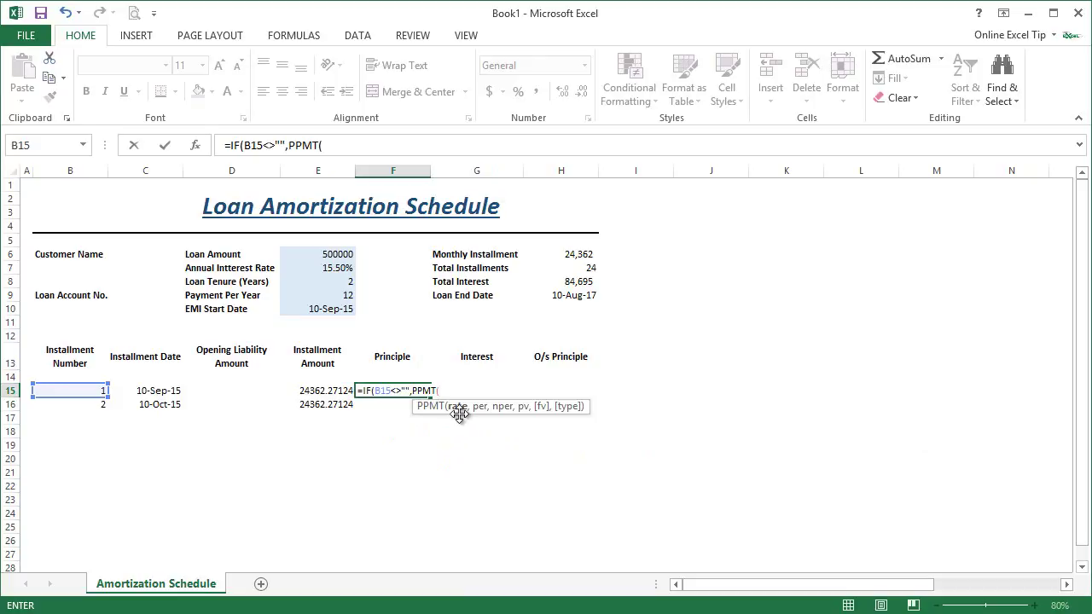
Set the PPMT rate in F15 to the absolute references $E$7/$E$9.
{"action": "left_click", "coordinate": [345, 268]}
{"action": "key", "text": "F4"}
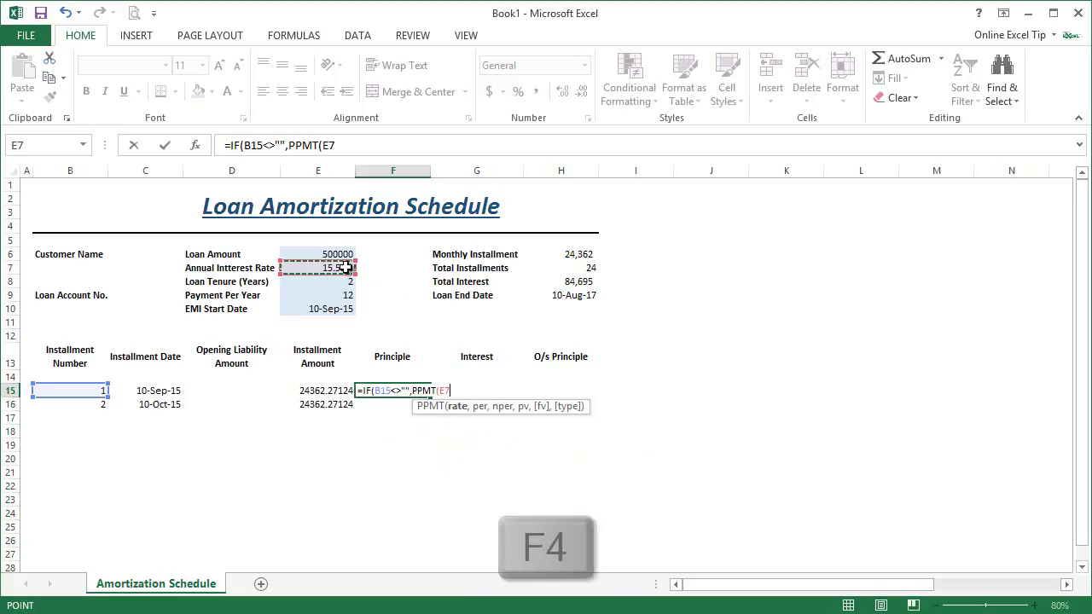
{"action": "type", "text": "/"}
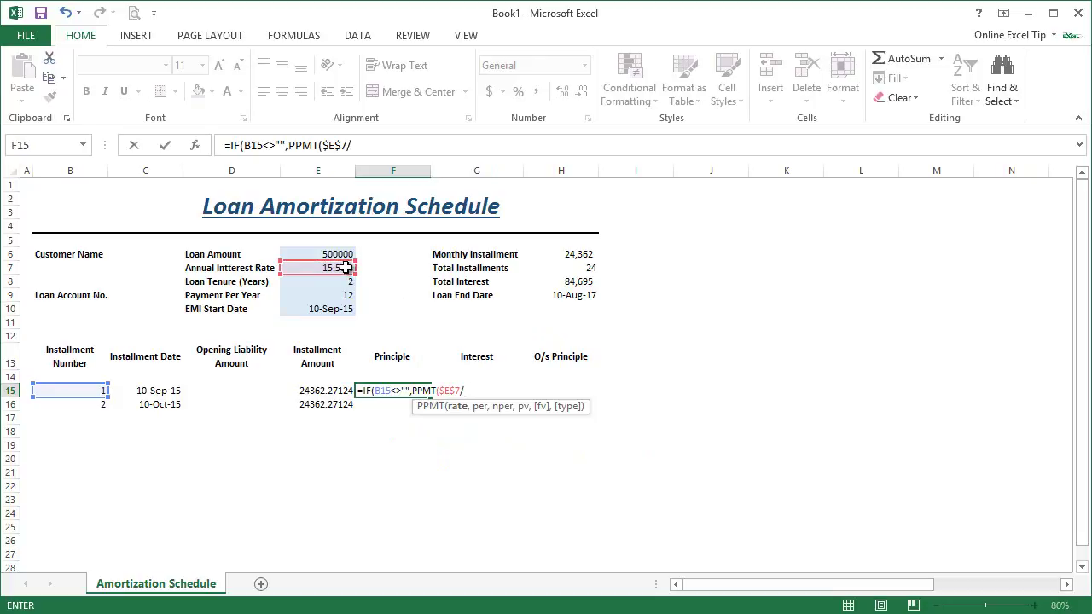
{"action": "left_click", "coordinate": [337, 296]}
{"action": "key", "text": "F4"}
{"action": "type", "text": ","}
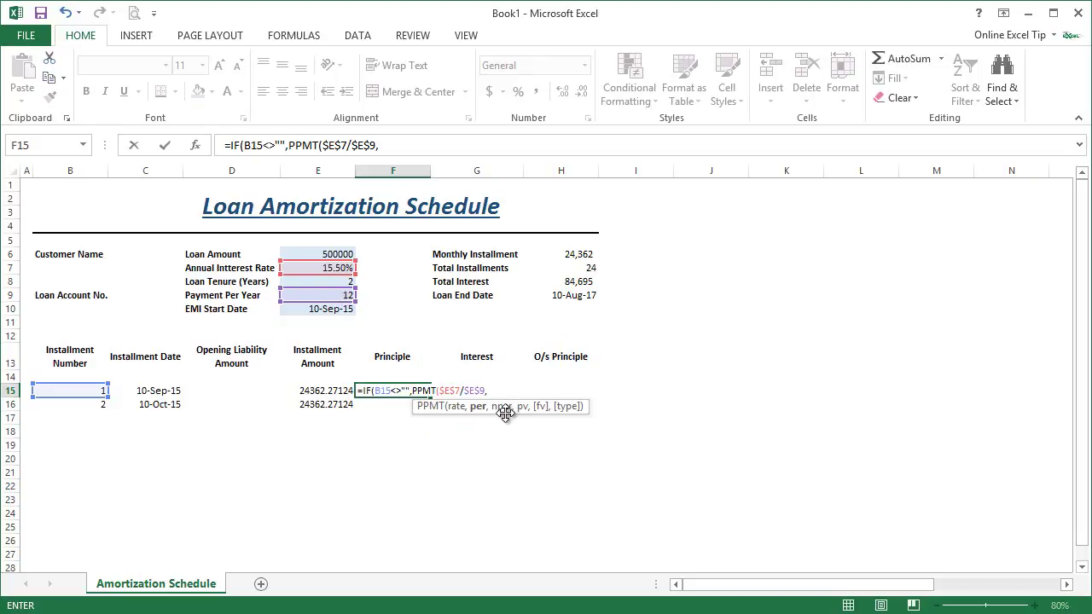
Add B15 as the period and $H$7 as the number of periods to the PPMT function in F15.
{"action": "left_click", "coordinate": [88, 390]}
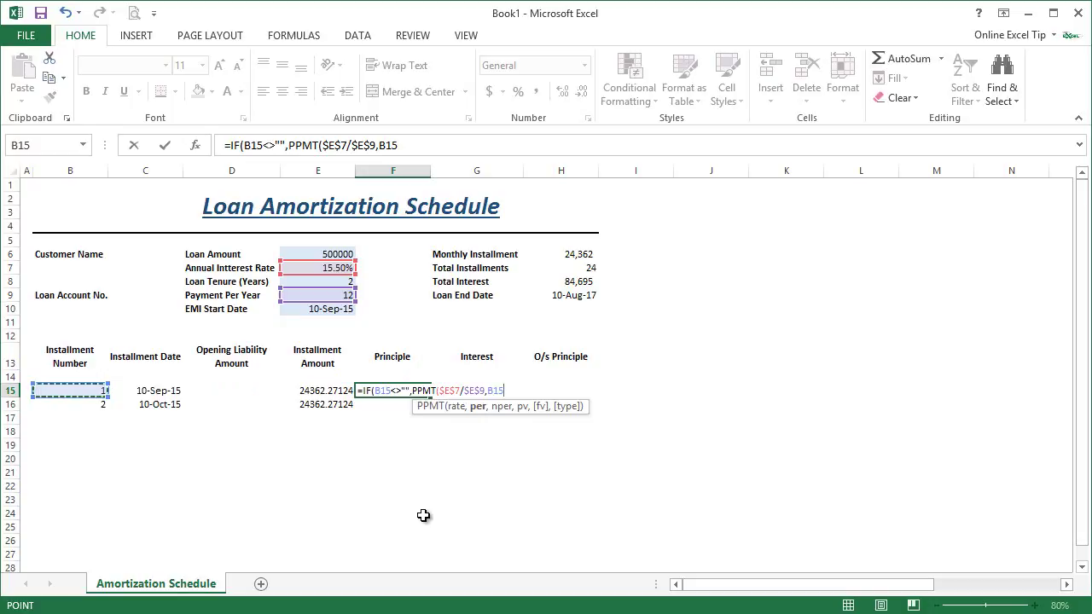
{"action": "type", "text": ","}
{"action": "left_click", "coordinate": [590, 269]}
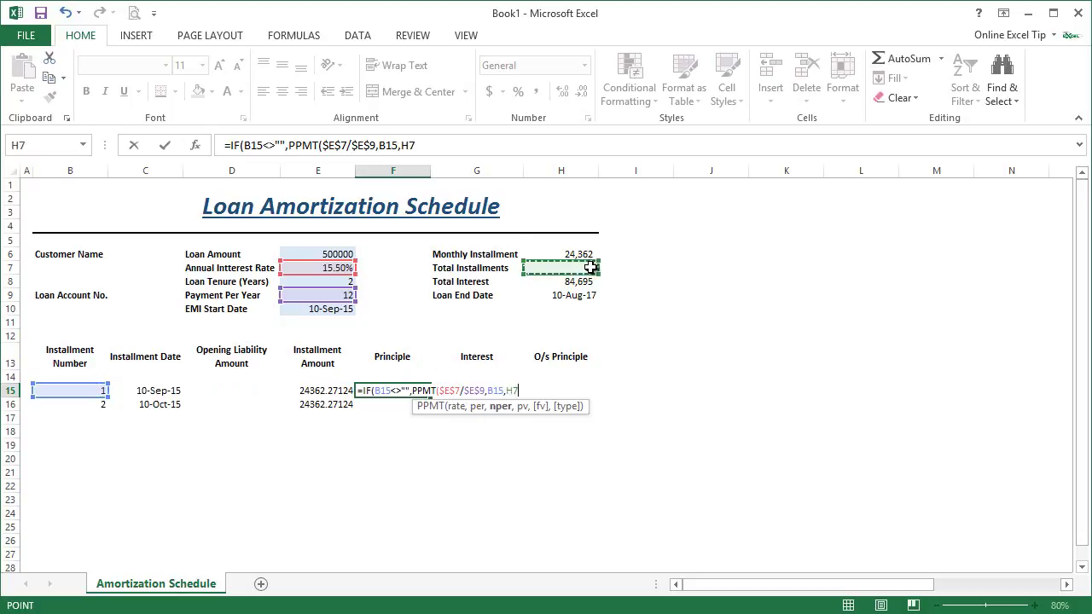
{"action": "key", "text": "F4"}
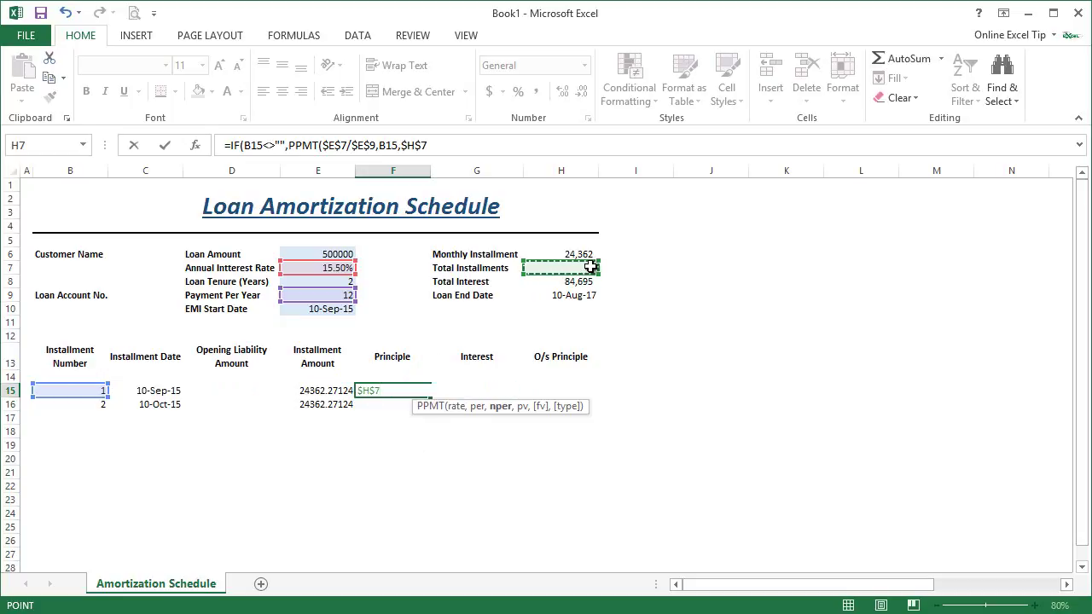
{"action": "type", "text": ","}
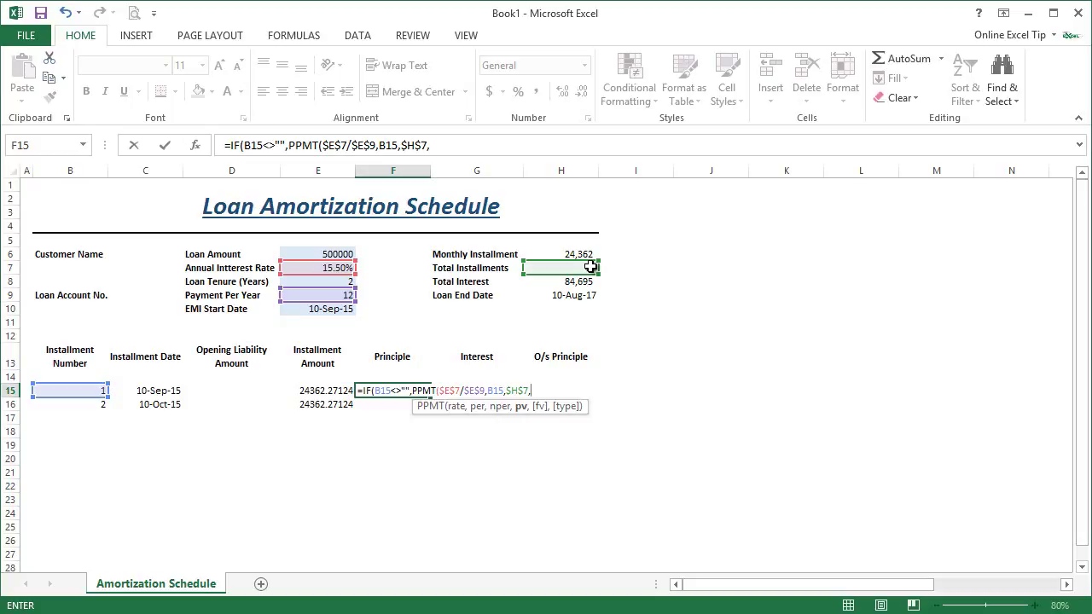
Finish the F15 formula with -$E$6 as the PPMT present value and empty text "" as the value if false.
{"action": "type", "text": "-"}
{"action": "left_click", "coordinate": [321, 254]}
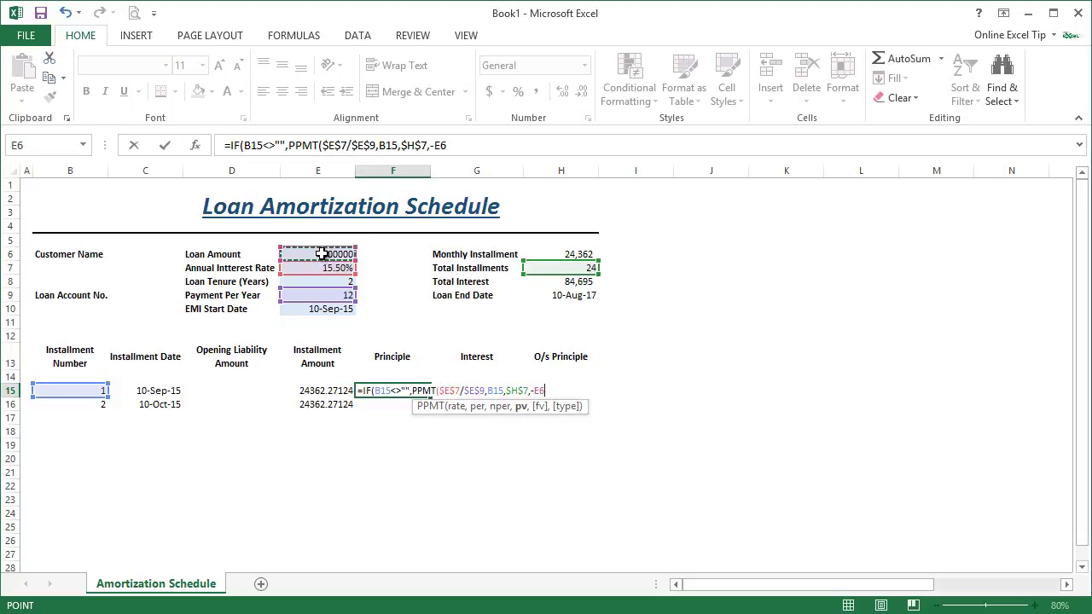
{"action": "key", "text": "F4"}
{"action": "type", "text": "),"}
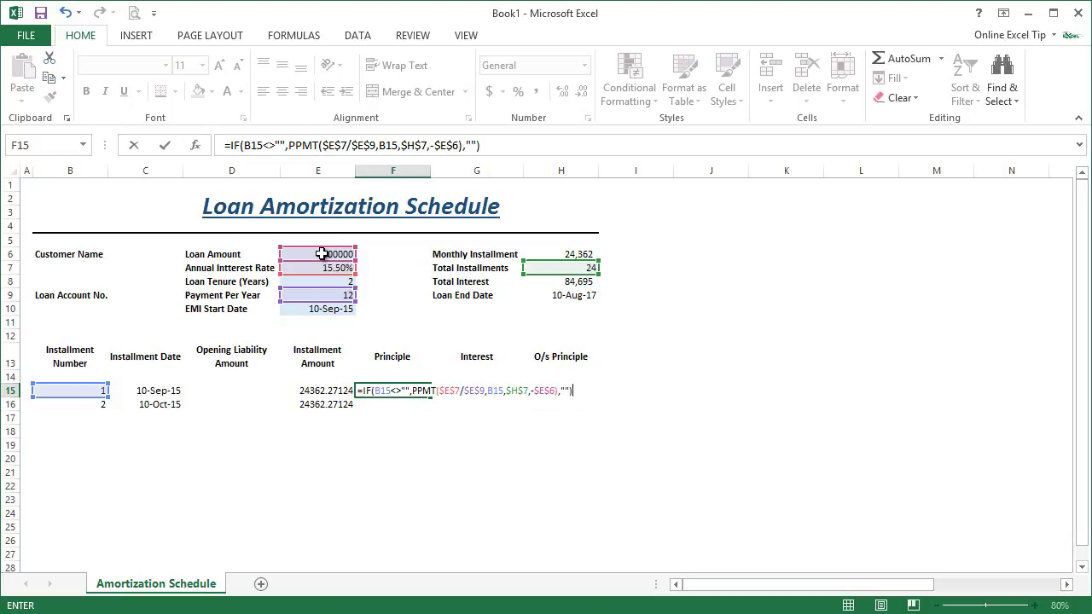
{"action": "key", "text": "Return"}
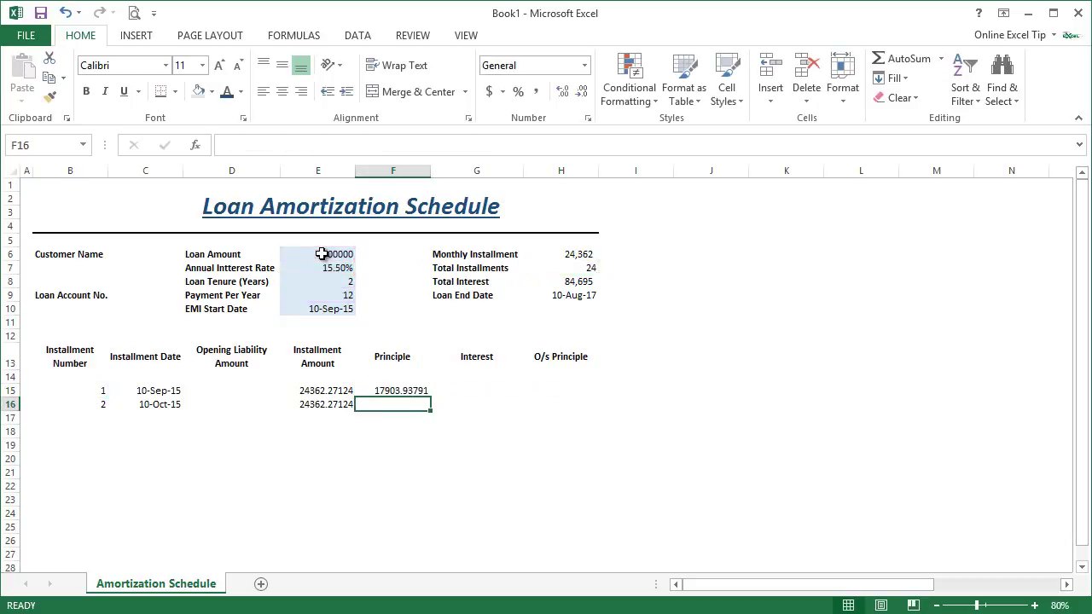
Copy the principle formula from F15 into F16.
{"action": "left_click", "coordinate": [415, 391]}
{"action": "key", "text": "ctrl+c"}
{"action": "key", "text": "Down"}
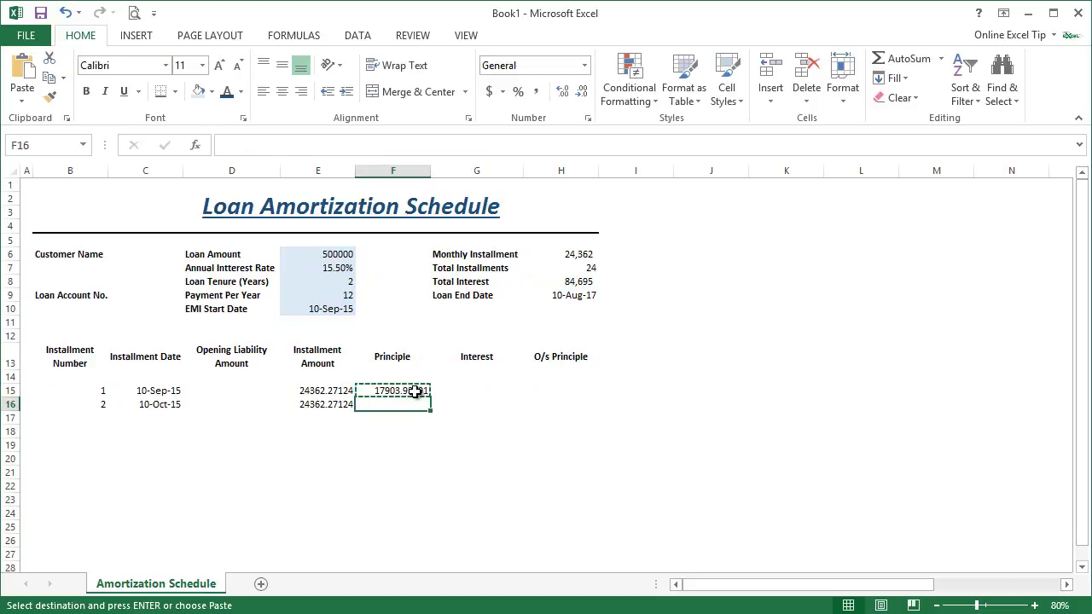
{"action": "key", "text": "ctrl+v"}
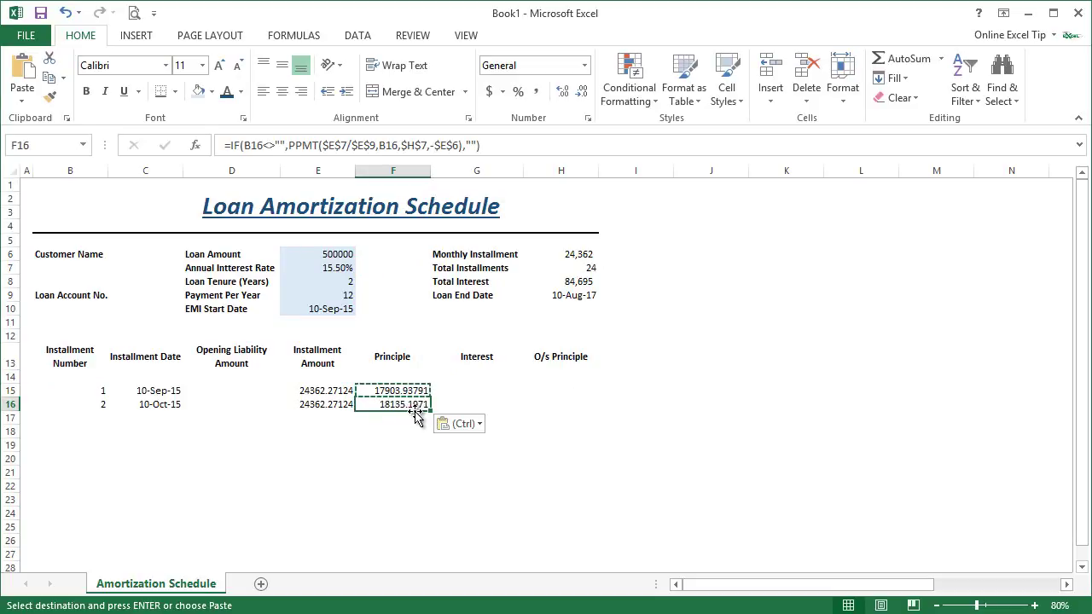
Copy the principle formula's text from F15 and enter it unchanged in the first Interest cell, G15.
{"action": "left_click", "coordinate": [474, 381]}
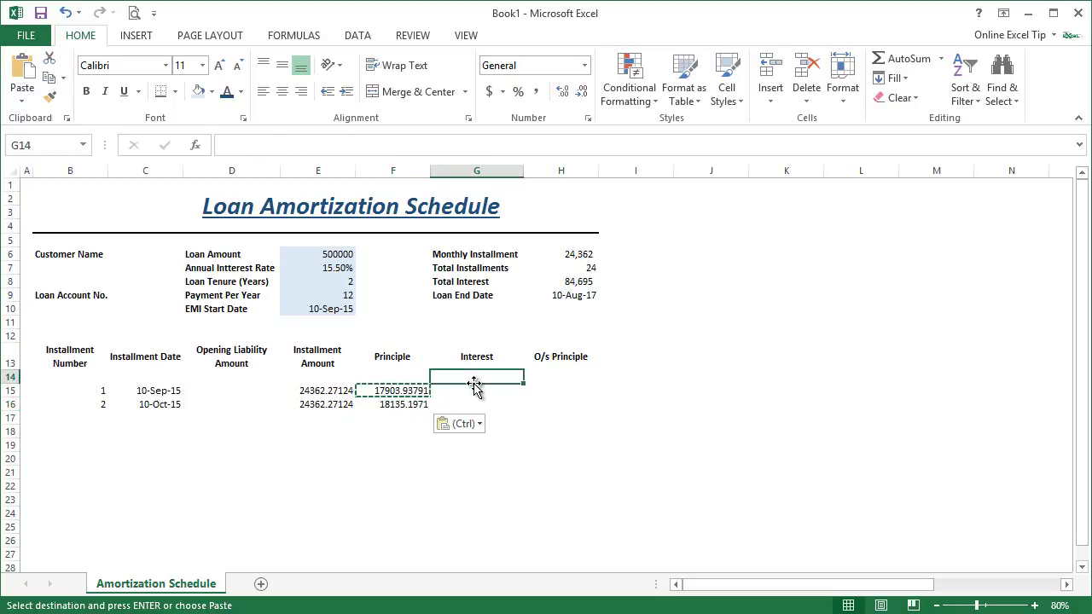
{"action": "left_click", "coordinate": [461, 395]}
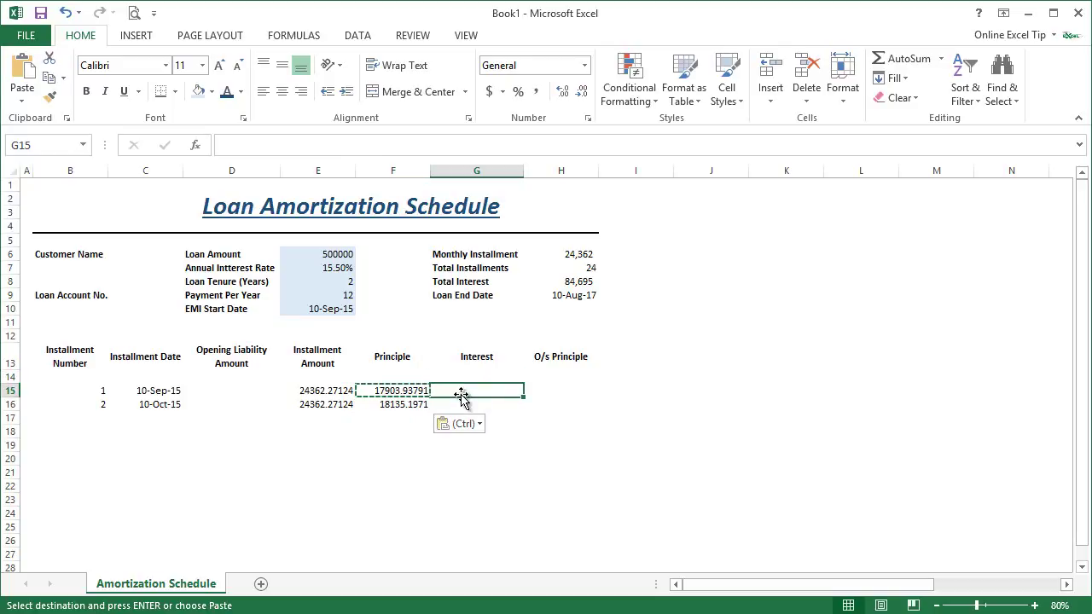
{"action": "left_click", "coordinate": [406, 390]}
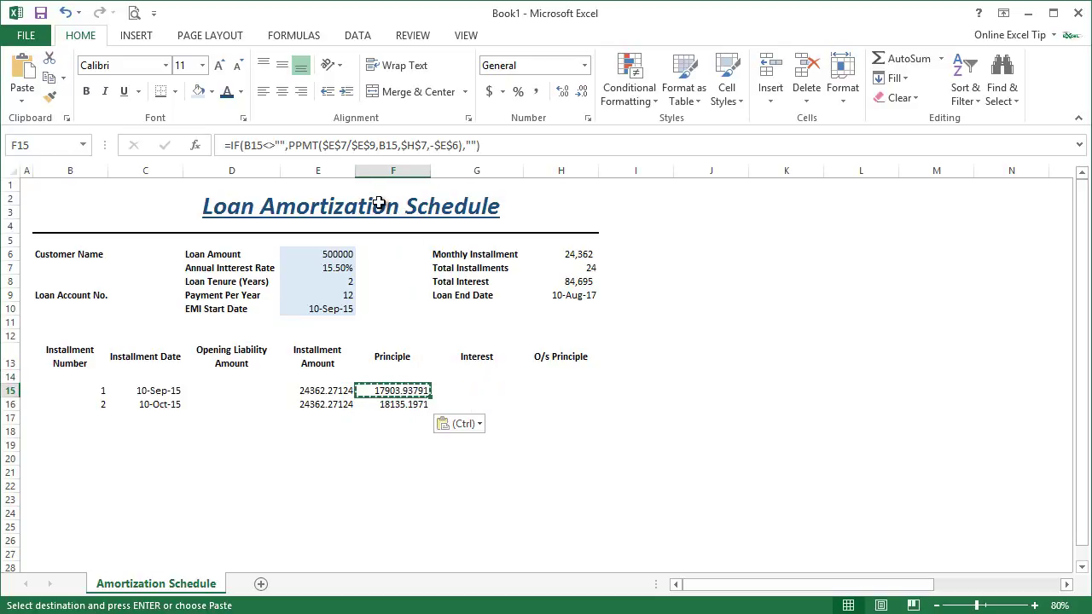
{"action": "left_click_drag", "start_coordinate": [507, 147], "coordinate": [233, 145]}
{"action": "key", "text": "ctrl+c"}
{"action": "key", "text": "Escape"}
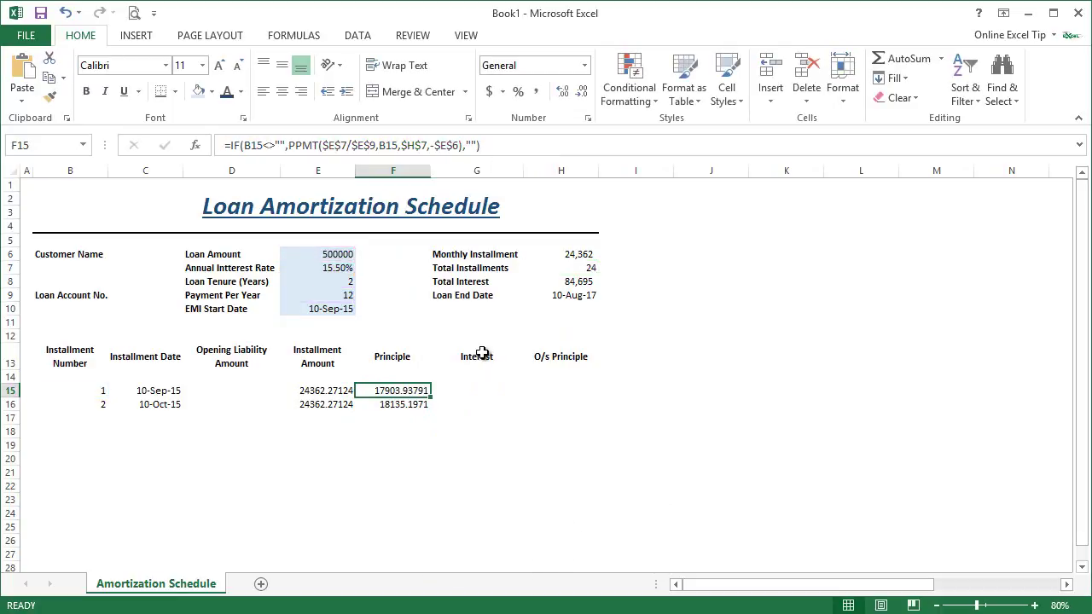
{"action": "left_click", "coordinate": [475, 391]}
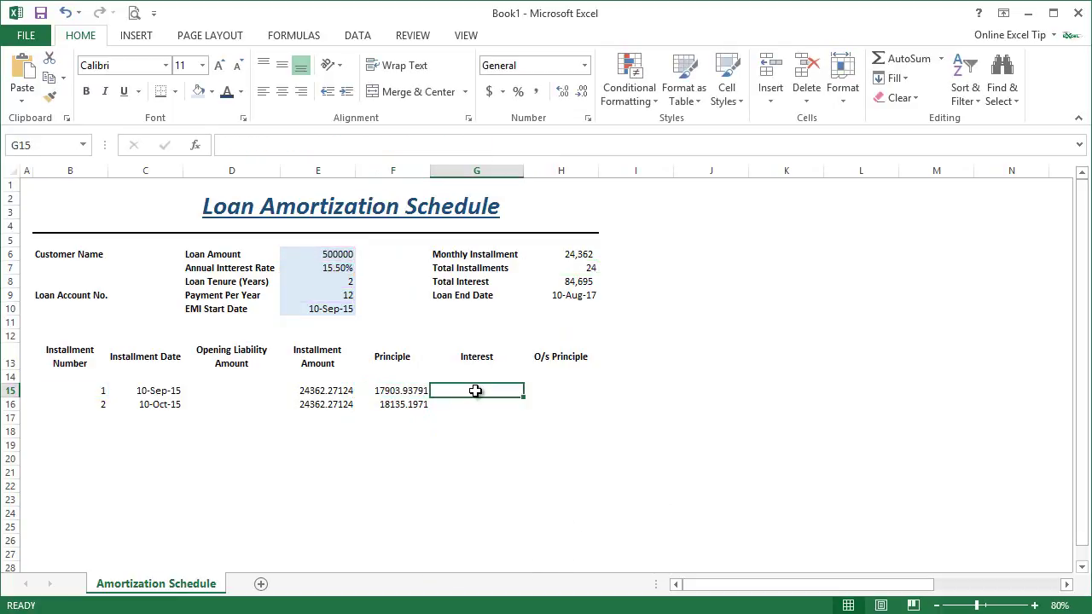
{"action": "type", "text": "="}
{"action": "key", "text": "ctrl+v"}
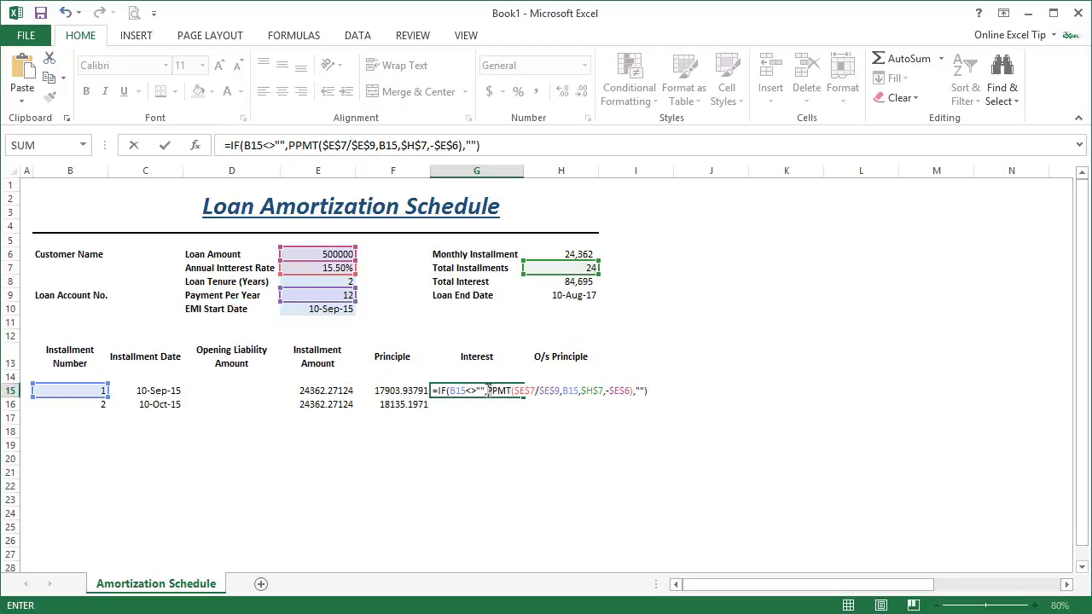
Change the PPMT function in the G15 formula to IPMT and commit the interest formula.
{"action": "left_click", "coordinate": [488, 391]}
{"action": "type", "text": "I"}
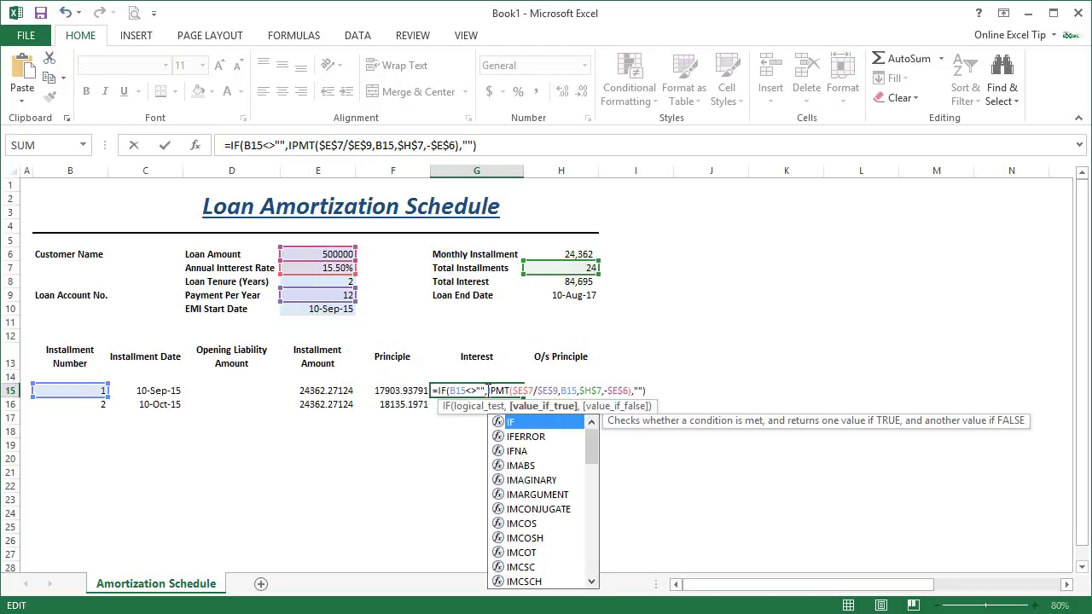
{"action": "key", "text": "Delete"}
{"action": "left_click", "coordinate": [655, 391]}
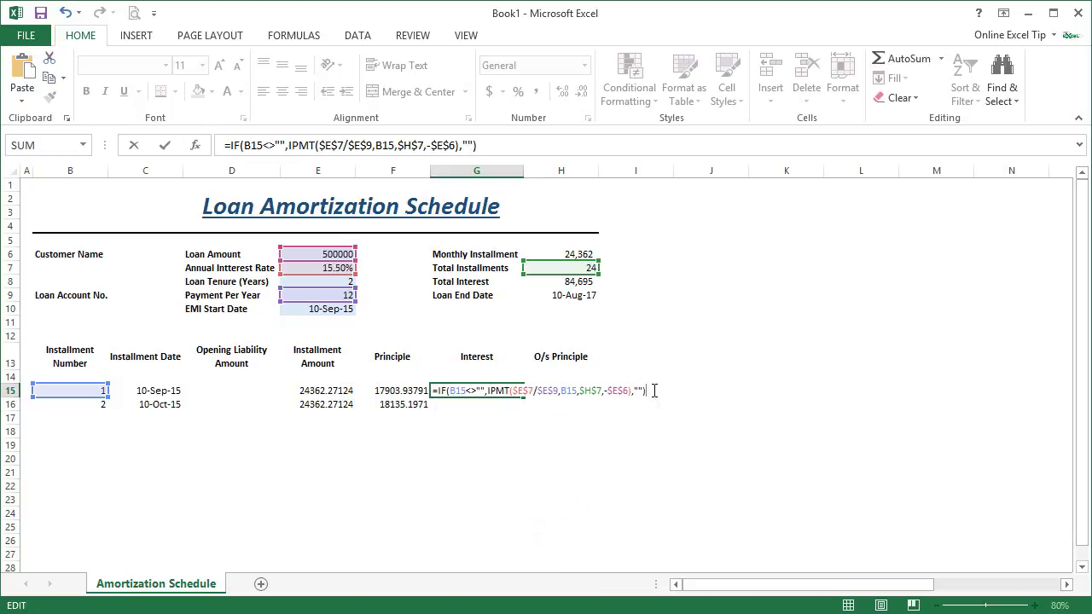
{"action": "key", "text": "Return"}
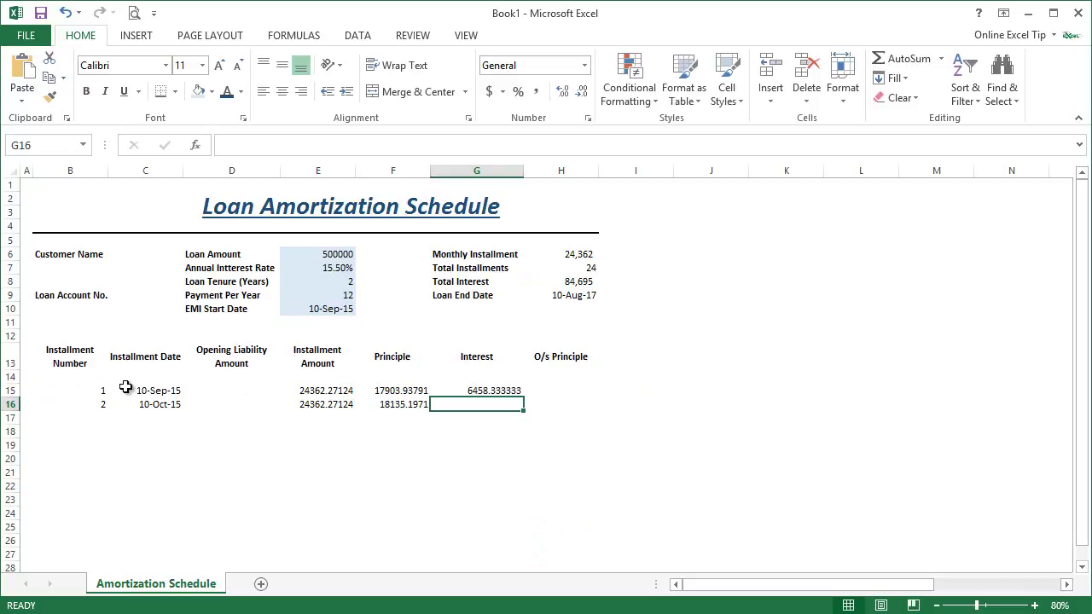
Copy the interest formula from G15 into G16.
{"action": "left_click", "coordinate": [490, 391]}
{"action": "key", "text": "ctrl+c"}
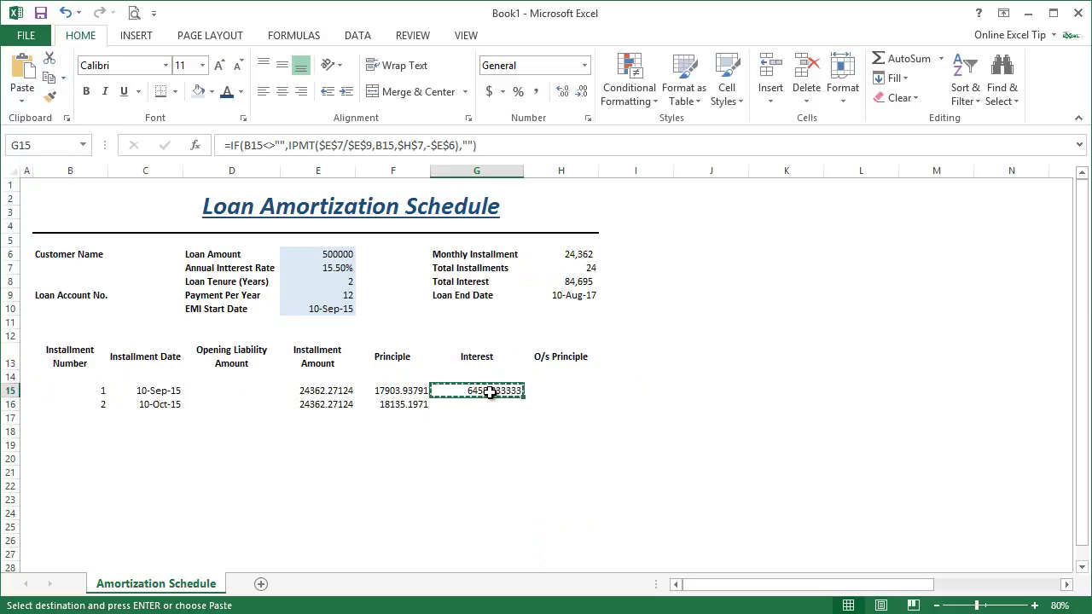
{"action": "key", "text": "Down"}
{"action": "key", "text": "ctrl+v"}
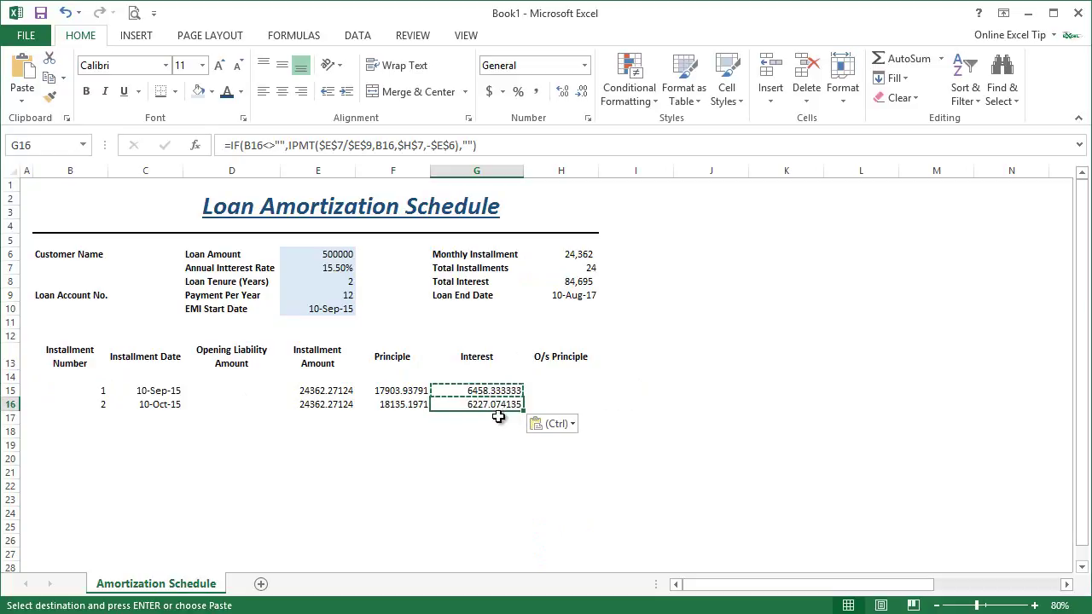
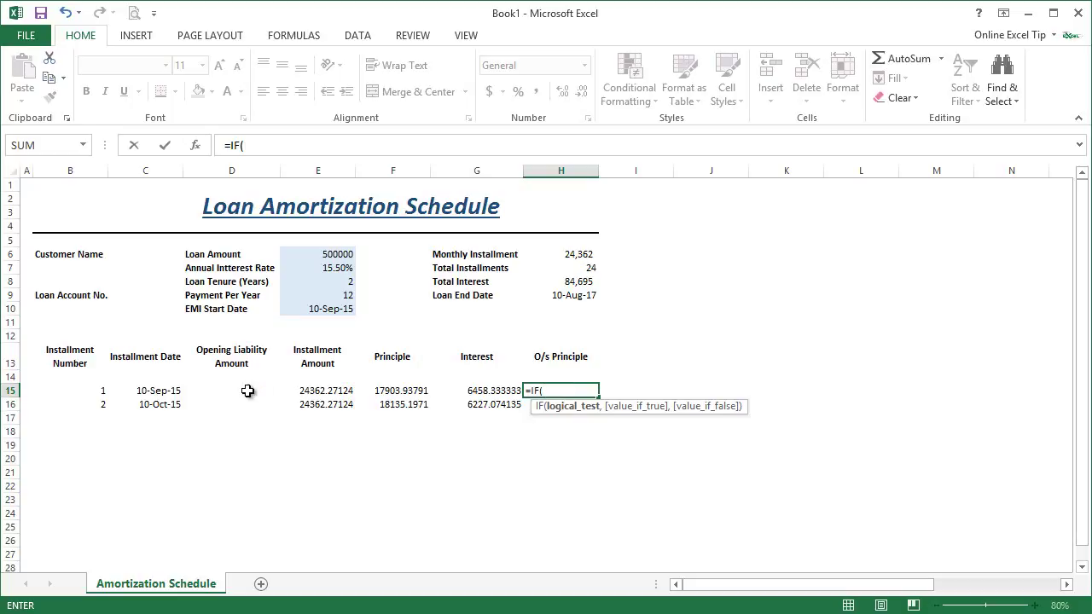
Complete the O/s Principle formula in H15 as =IF(D15<>"",D15-F15,"").
{"action": "left_click", "coordinate": [246, 391]}
{"action": "type", "text": "<>\""}
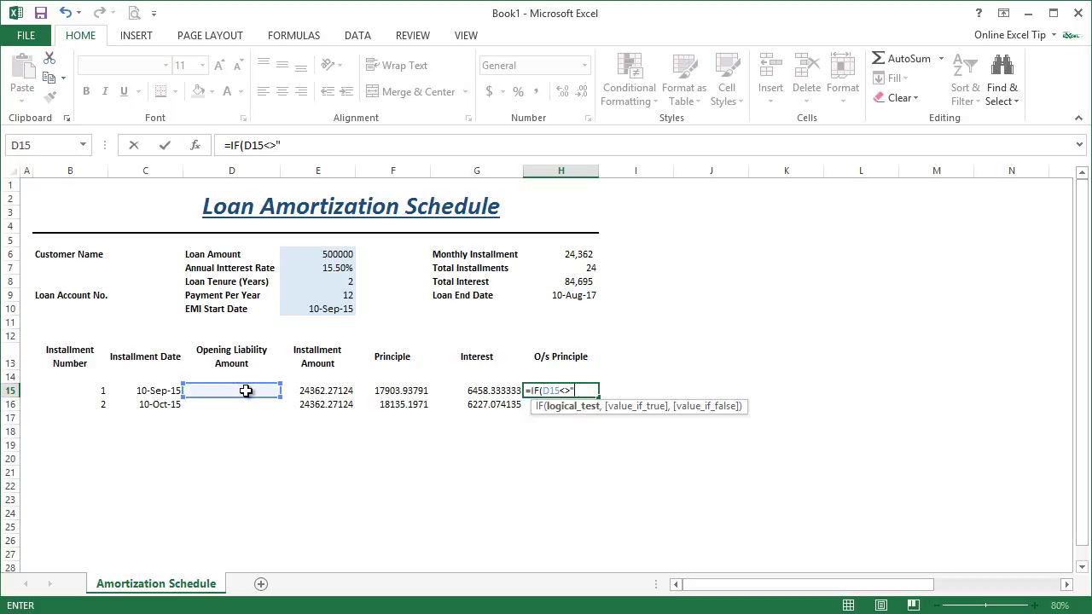
{"action": "type", "text": "\","}
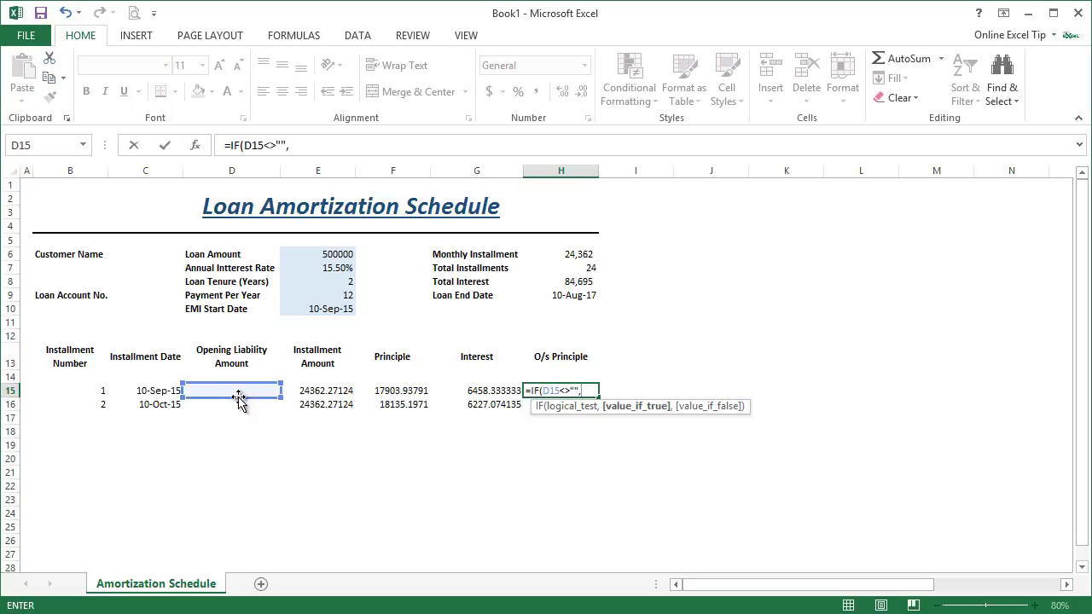
{"action": "left_click", "coordinate": [243, 390]}
{"action": "type", "text": "-"}
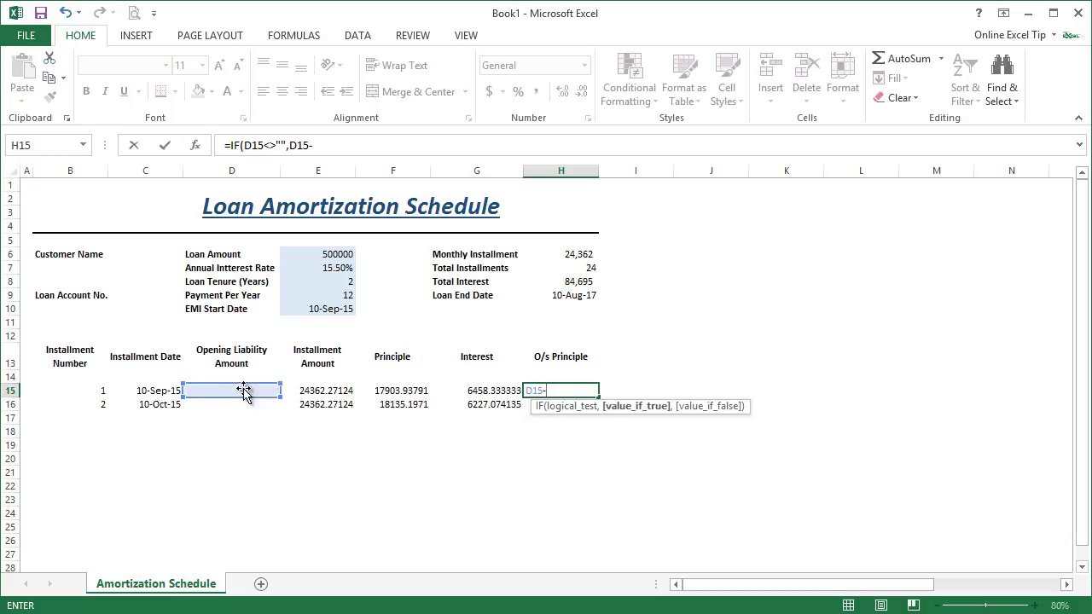
{"action": "left_click", "coordinate": [396, 390]}
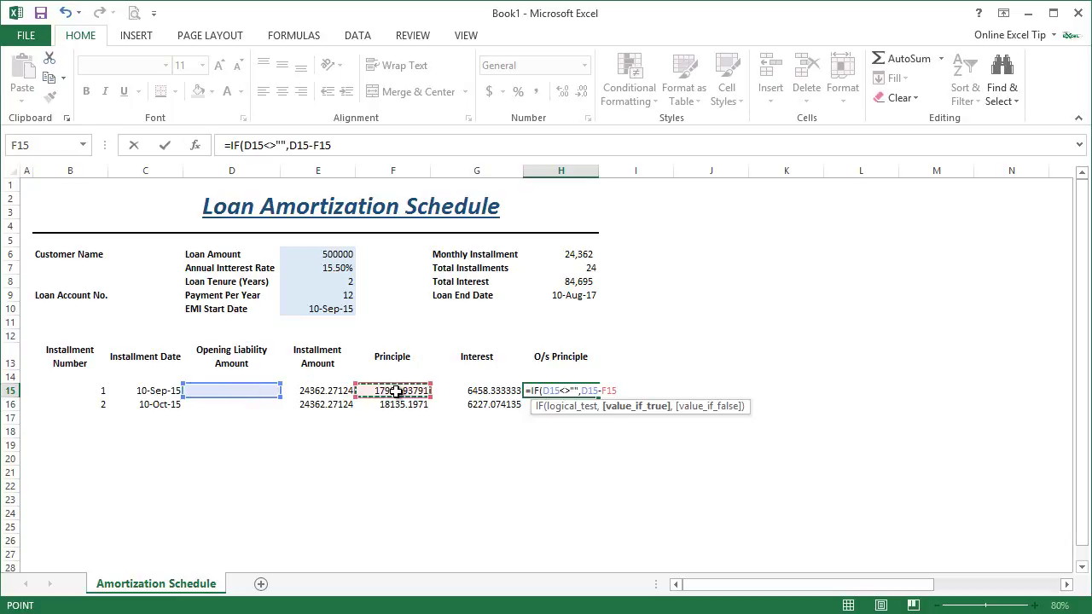
{"action": "type", "text": ","}
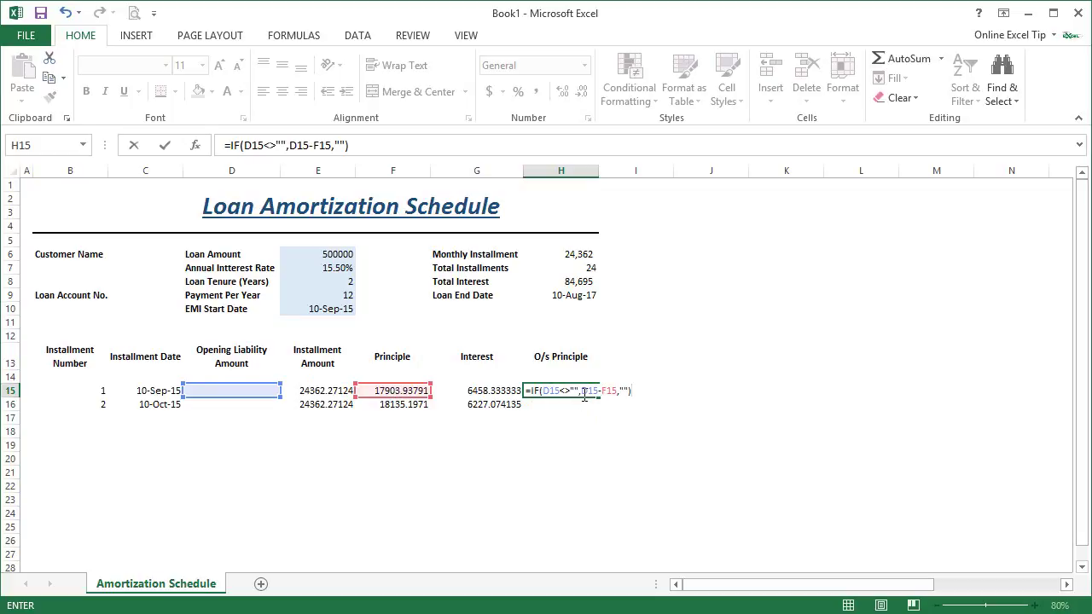
{"action": "key", "text": "ctrl+Return"}
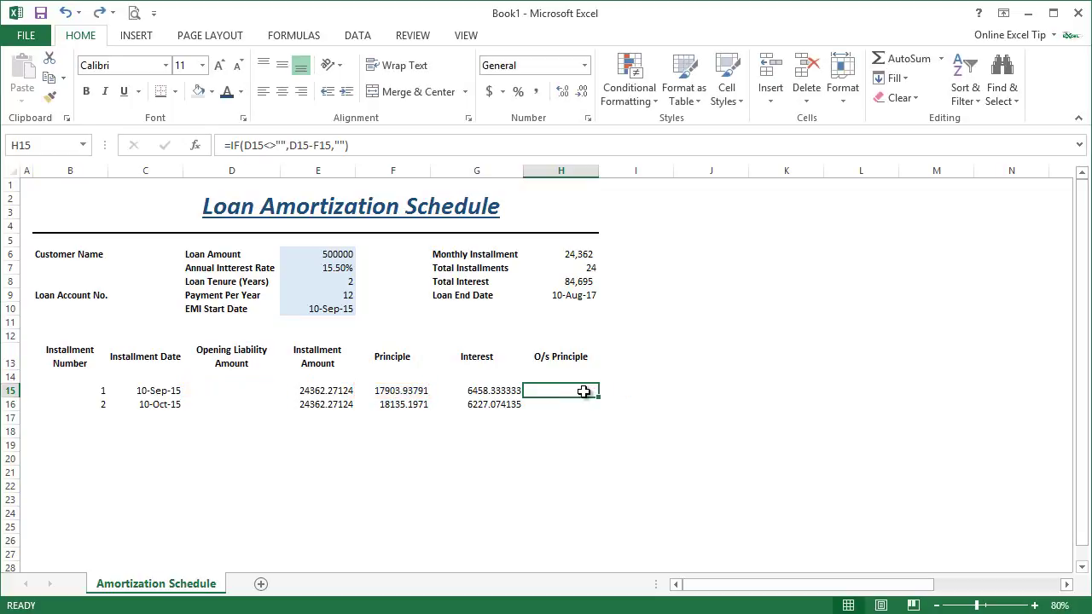
Copy the outstanding principle formula from H15 into H16.
{"action": "key", "text": "ctrl+c"}
{"action": "key", "text": "Down"}
{"action": "key", "text": "ctrl+v"}
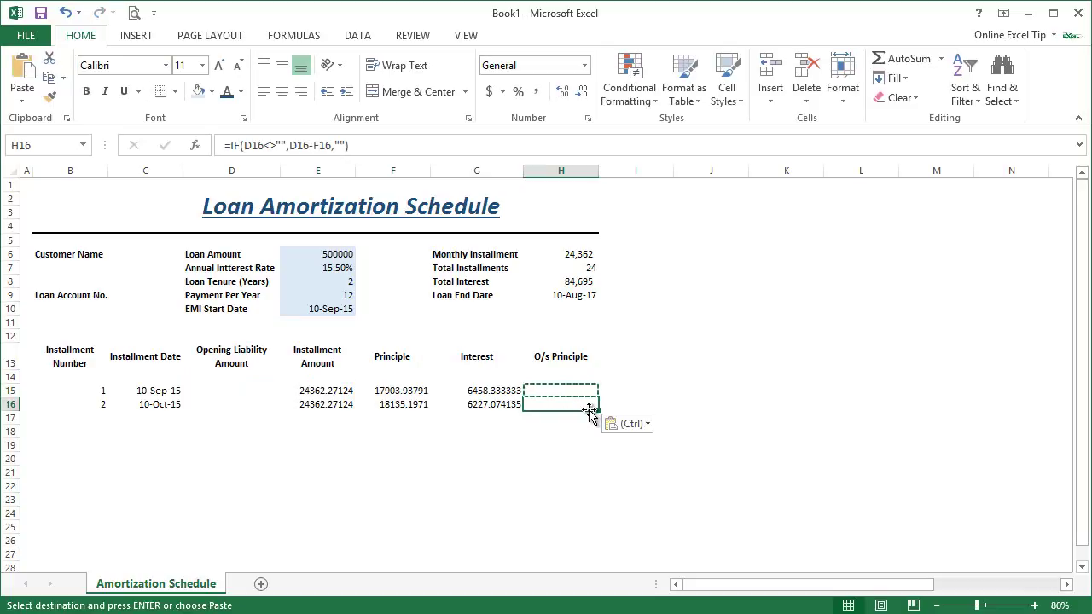
{"action": "key", "text": "Escape"}
{"action": "key", "text": "Escape"}
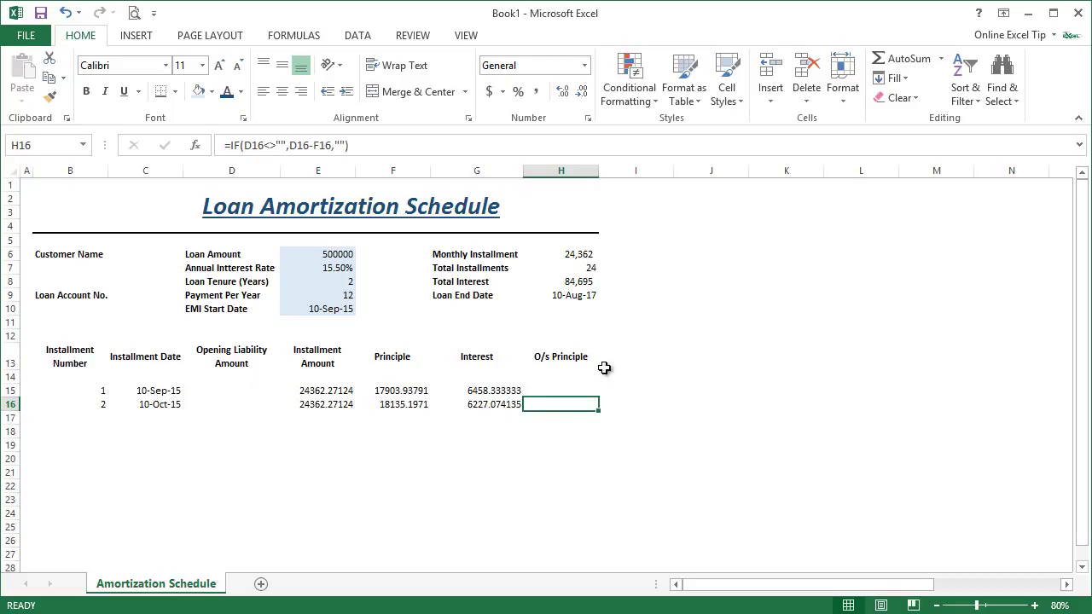
Link H14 under the O/s Principle header to the loan amount with =E6.
{"action": "left_click", "coordinate": [559, 377]}
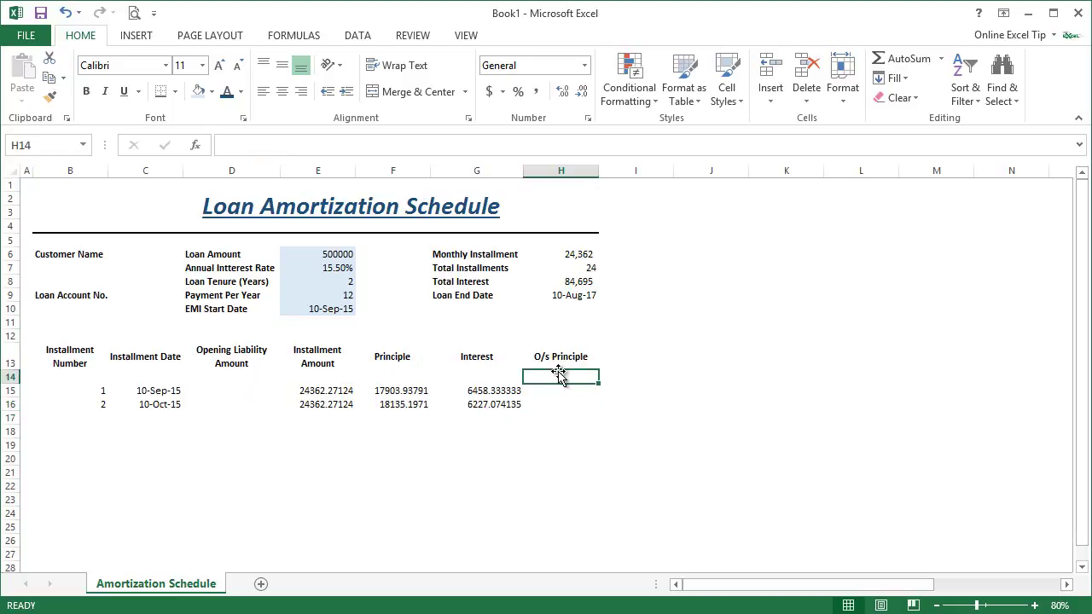
{"action": "type", "text": "="}
{"action": "left_click", "coordinate": [323, 255]}
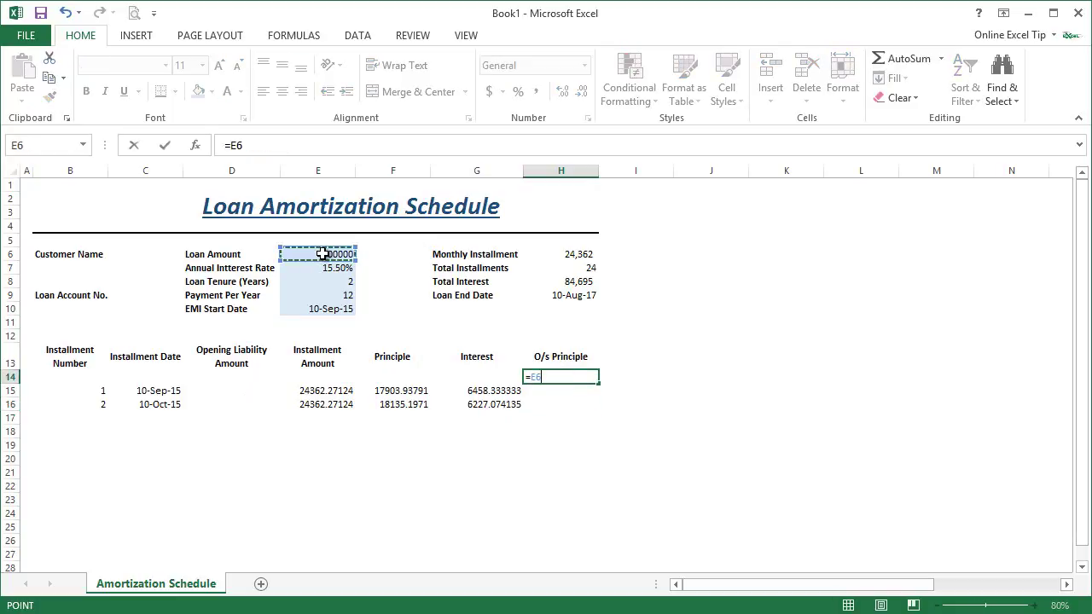
{"action": "key", "text": "Return"}
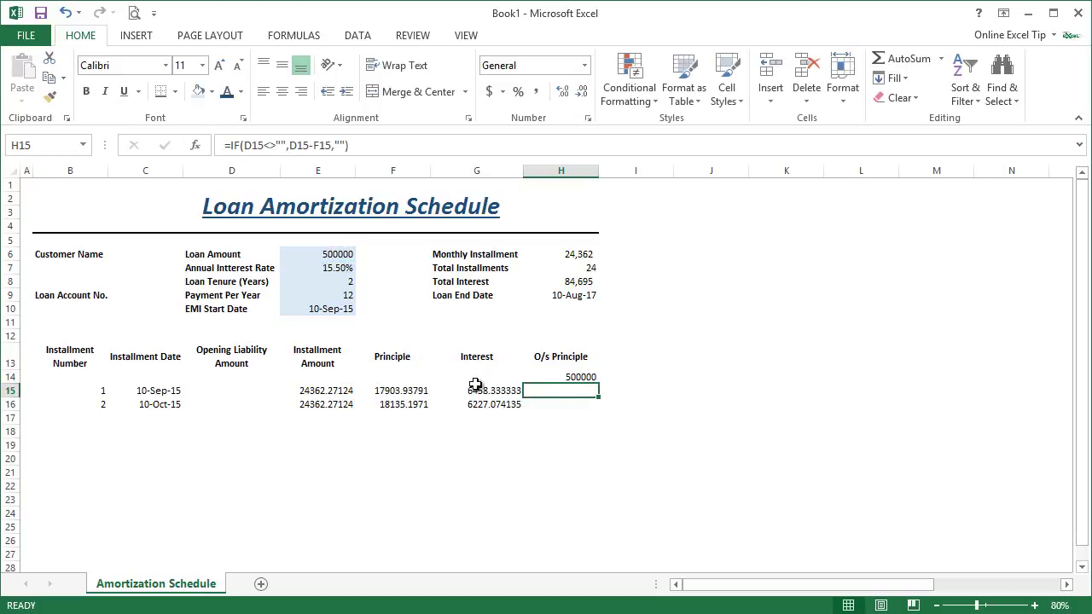
Enter the Opening Liability Amount formula =IF(B15<>"",H14,"") in D15.
{"action": "left_click", "coordinate": [244, 394]}
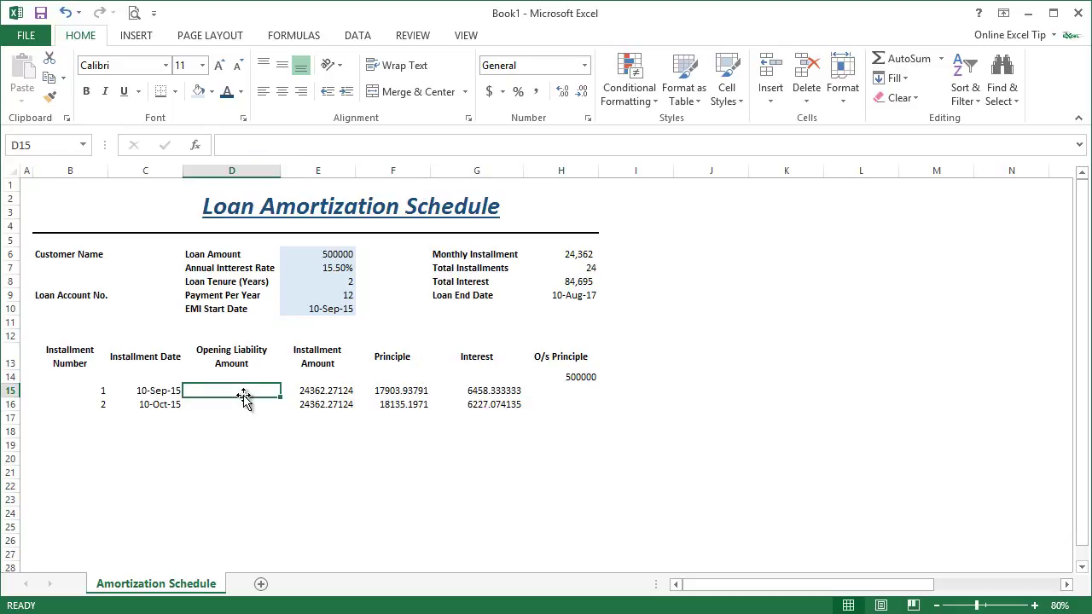
{"action": "type", "text": "=IF("}
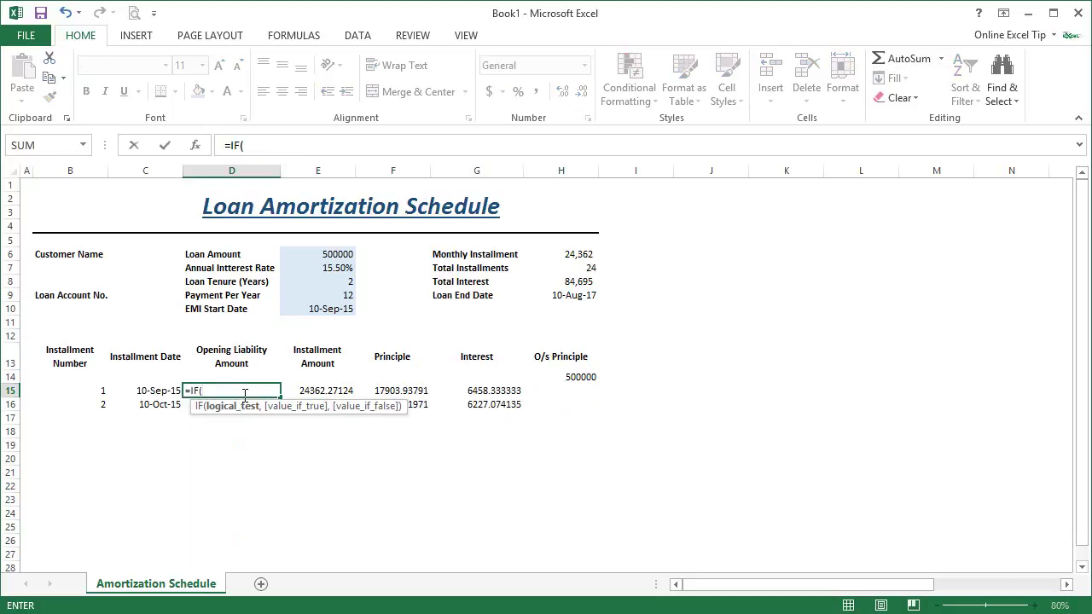
{"action": "left_click", "coordinate": [97, 390]}
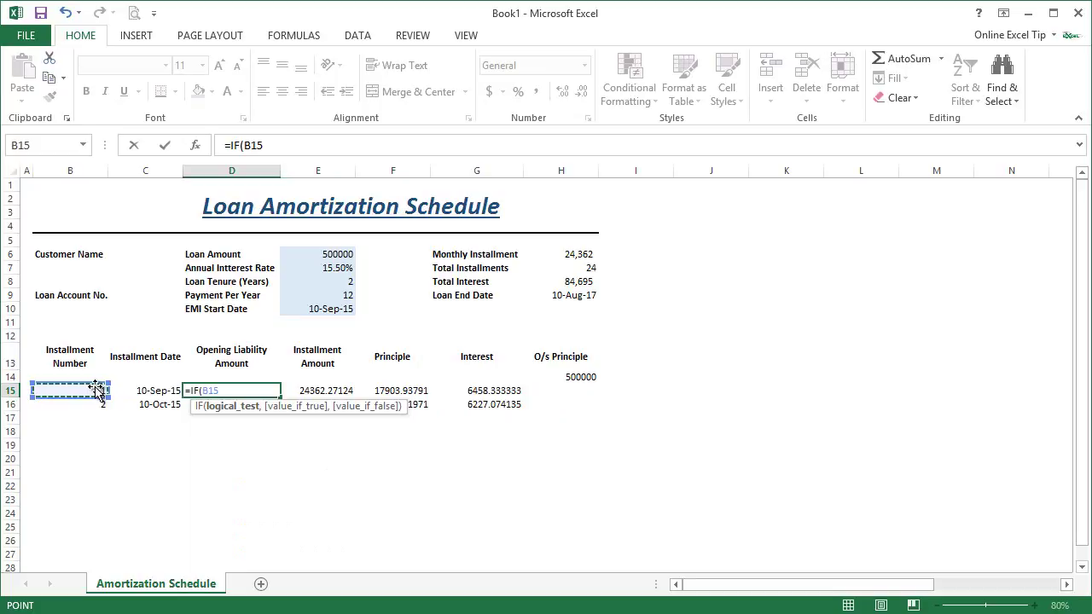
{"action": "type", "text": "<>\"\","}
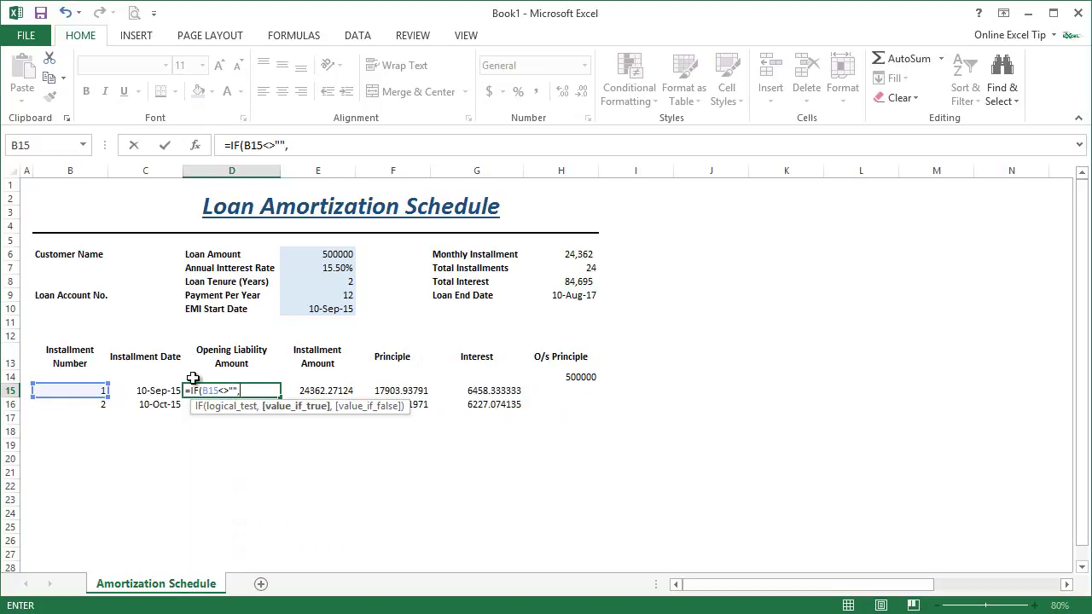
{"action": "left_click", "coordinate": [587, 378]}
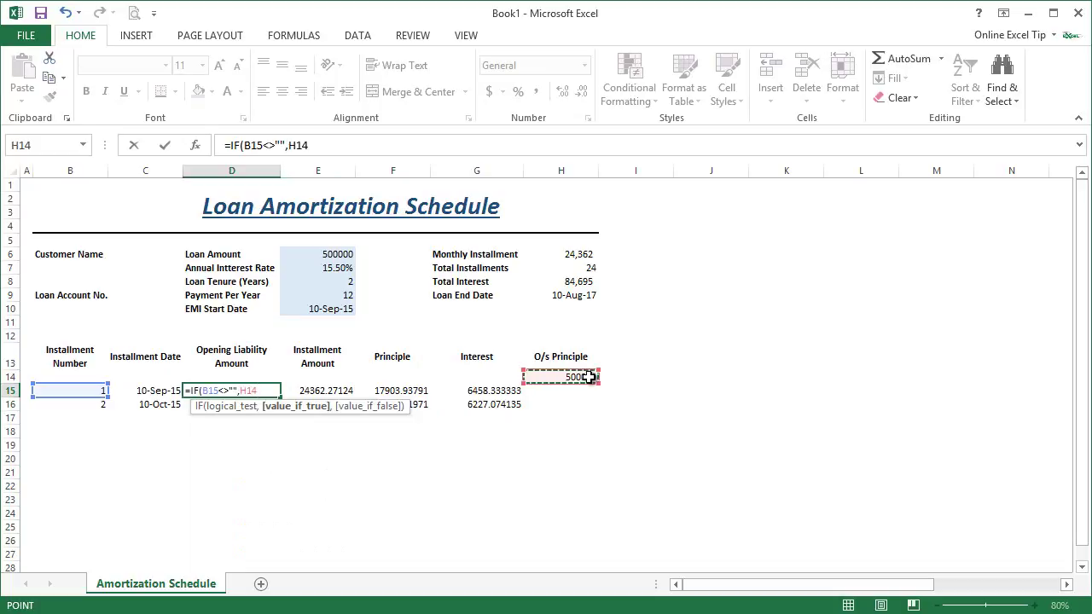
{"action": "type", "text": ","}
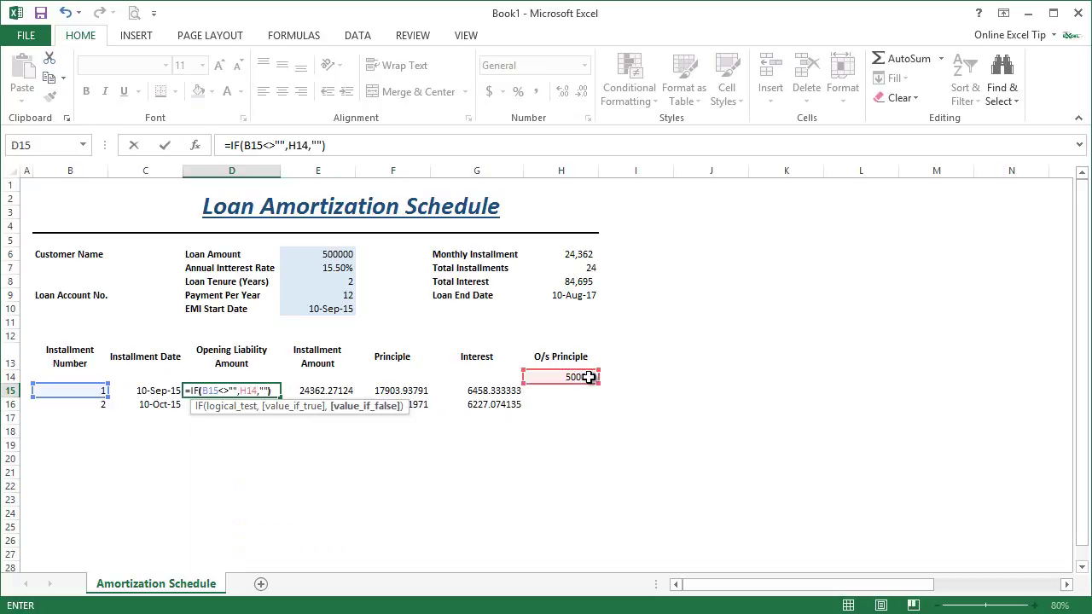
{"action": "key", "text": "Return"}
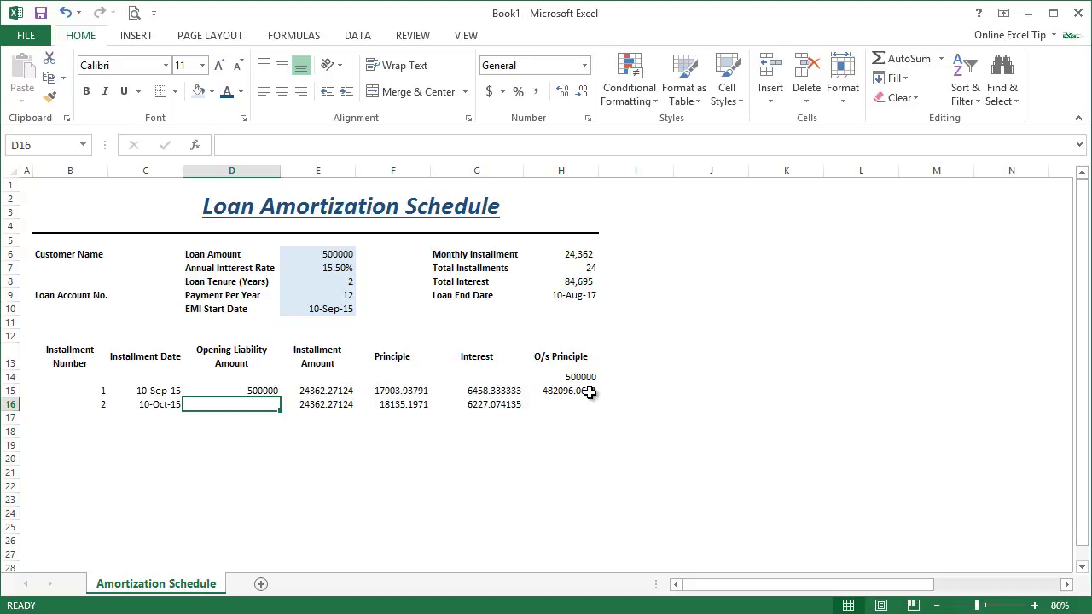
Copy the opening liability formula from D15 into D16.
{"action": "left_click", "coordinate": [252, 389]}
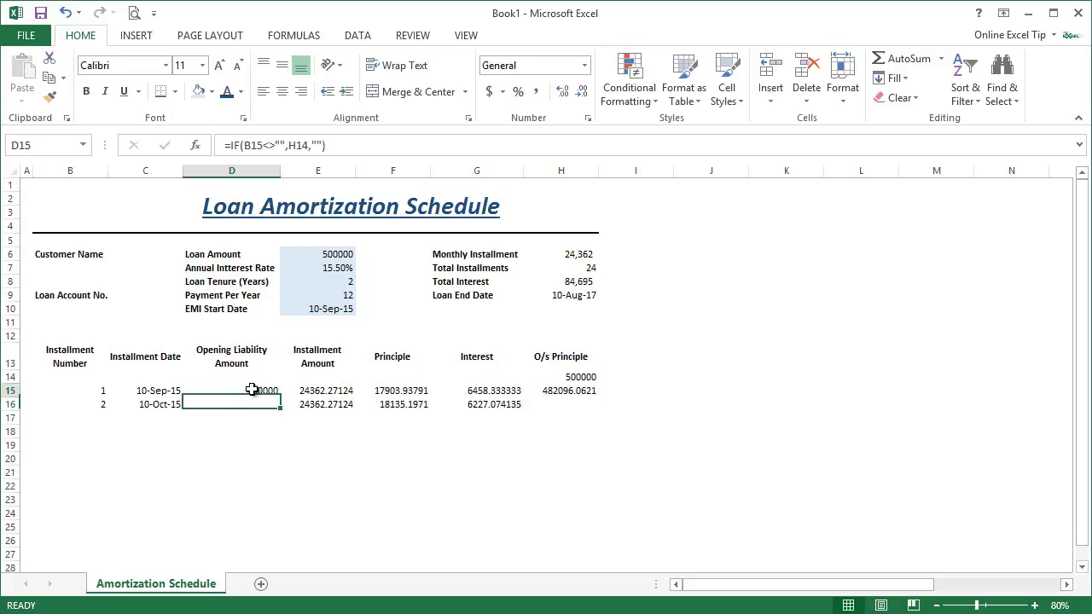
{"action": "key", "text": "ctrl+c"}
{"action": "key", "text": "Down"}
{"action": "key", "text": "ctrl+v"}
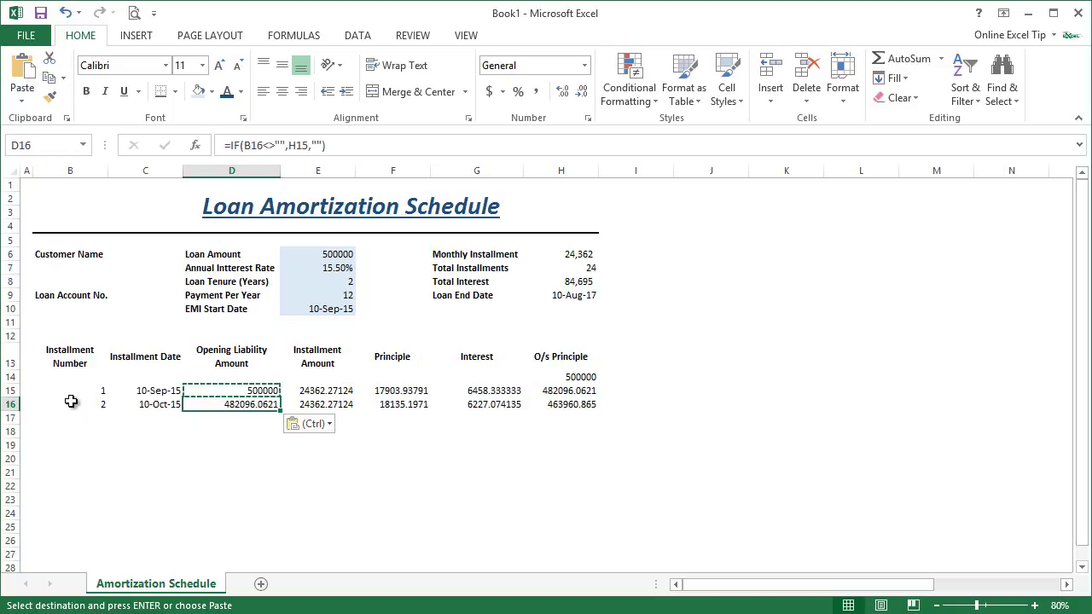
Copy the second installment row B16:H16 down through row 254.
{"action": "left_click_drag", "start_coordinate": [74, 404], "coordinate": [580, 406]}
{"action": "key", "text": "ctrl+c"}
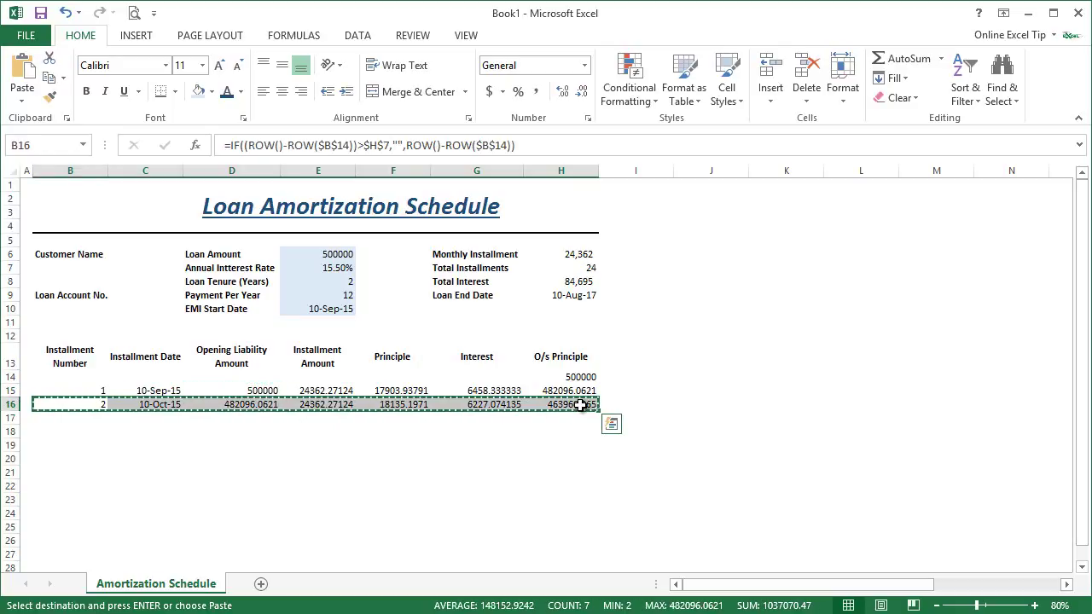
{"action": "key", "text": "shift+Page_Down"}
{"action": "key", "text": "shift+Page_Down"}
{"action": "key", "text": "shift+Page_Down"}
{"action": "key", "text": "shift+Page_Down"}
{"action": "key", "text": "shift+Page_Down"}
{"action": "key", "text": "shift+Page_Down"}
{"action": "key", "text": "shift+Page_Down"}
{"action": "key", "text": "shift+Page_Down"}
{"action": "key", "text": "shift+Page_Down"}
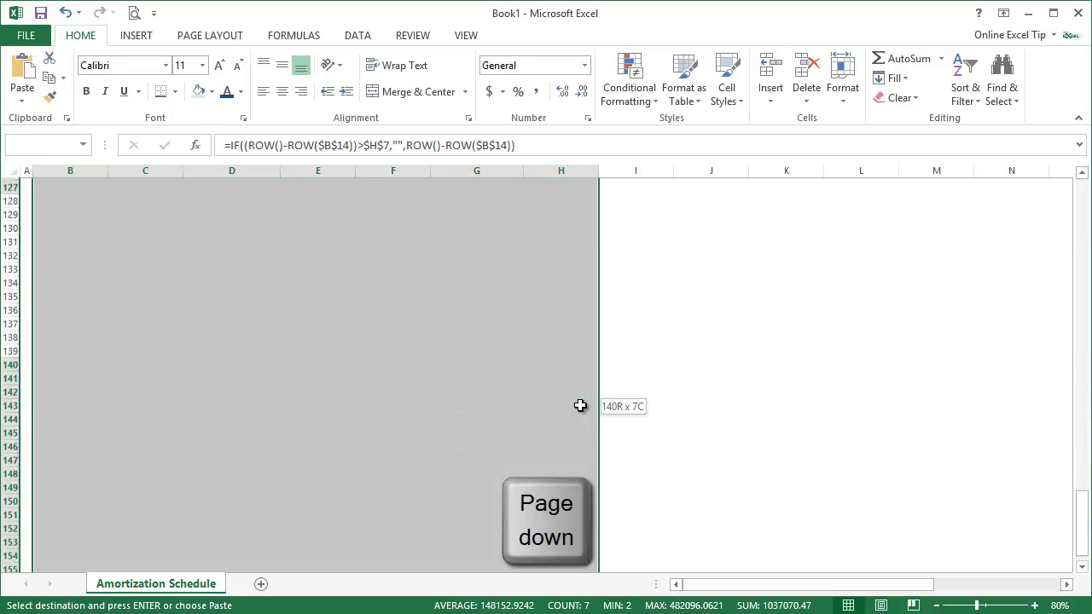
{"action": "key", "text": "shift+Up"}
{"action": "key", "text": "shift+Up"}
{"action": "key", "text": "shift+Up"}
{"action": "key", "text": "shift+Up"}
{"action": "key", "text": "shift+Up"}
{"action": "key", "text": "shift+Up"}
{"action": "key", "text": "shift+Up"}
{"action": "key", "text": "shift+Up"}
{"action": "key", "text": "shift+Up"}
{"action": "key", "text": "shift+Up"}
{"action": "key", "text": "shift+Up"}
{"action": "key", "text": "shift+Up"}
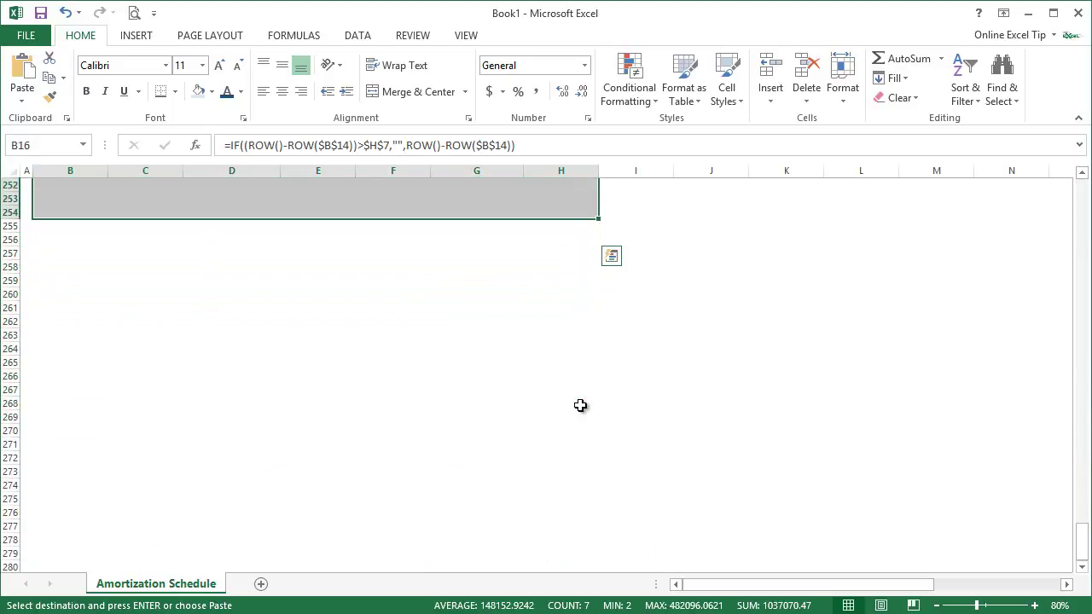
{"action": "key", "text": "ctrl+v"}
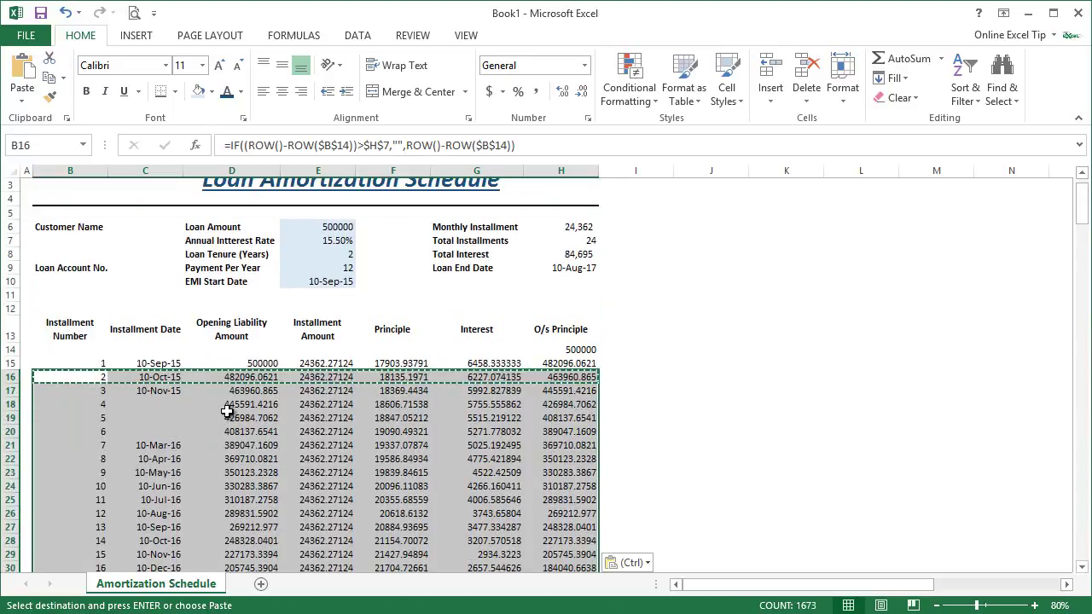
Make the H7 reference absolute in C15's installment date formula, giving =IF(B15>$H$7,"",EDATE($E$10,B15-1)).
{"action": "left_click", "coordinate": [130, 380]}
{"action": "left_click", "coordinate": [162, 363]}
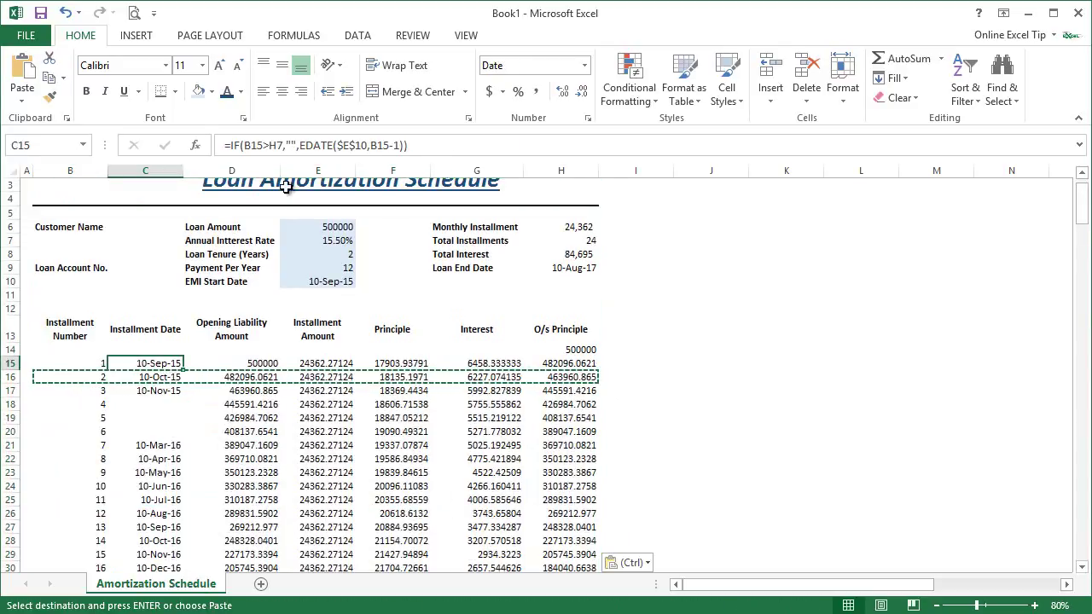
{"action": "left_click", "coordinate": [273, 145]}
{"action": "key", "text": "F4"}
{"action": "left_click", "coordinate": [402, 145]}
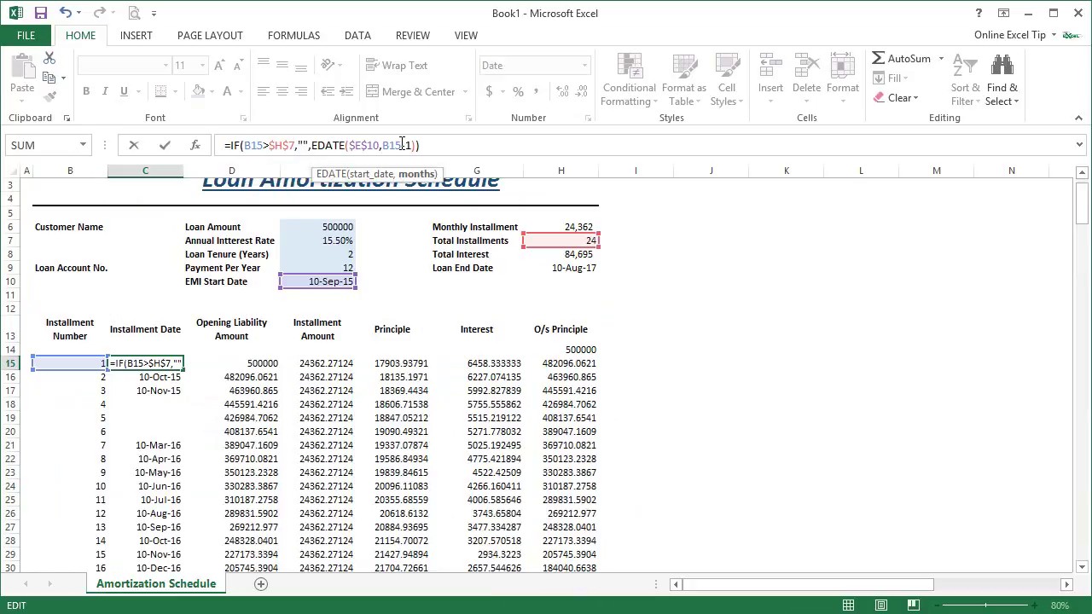
{"action": "key", "text": "ctrl+Return"}
Copy the corrected installment date formula from C15 down the Installment Date column to row 254.
{"action": "key", "text": "ctrl+c"}
{"action": "key", "text": "ctrl+shift+Down"}
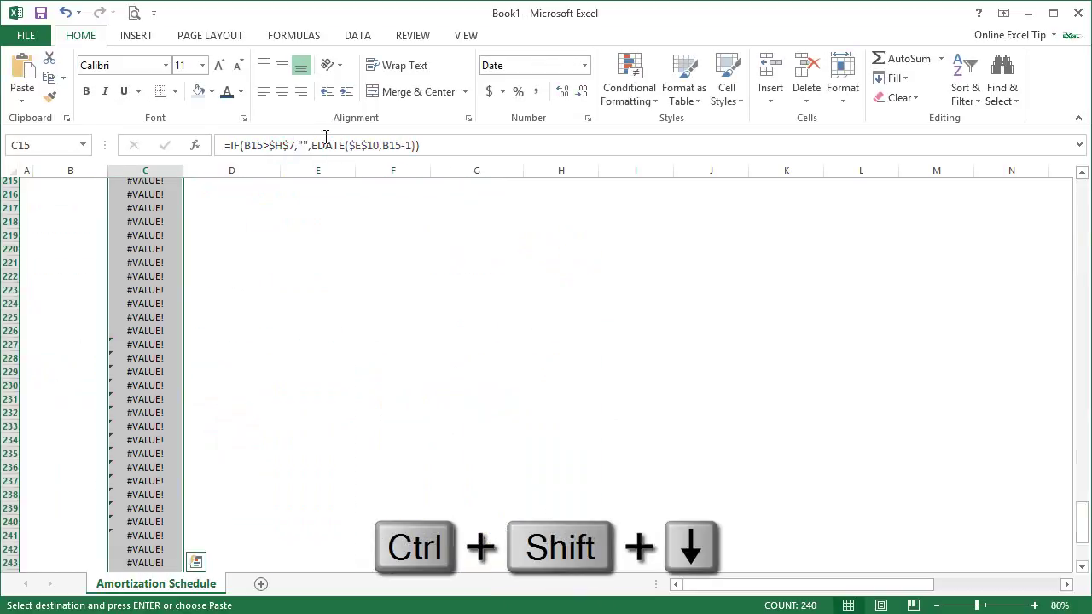
{"action": "key", "text": "ctrl+v"}
{"action": "key", "text": "Escape"}
{"action": "key", "text": "Down"}
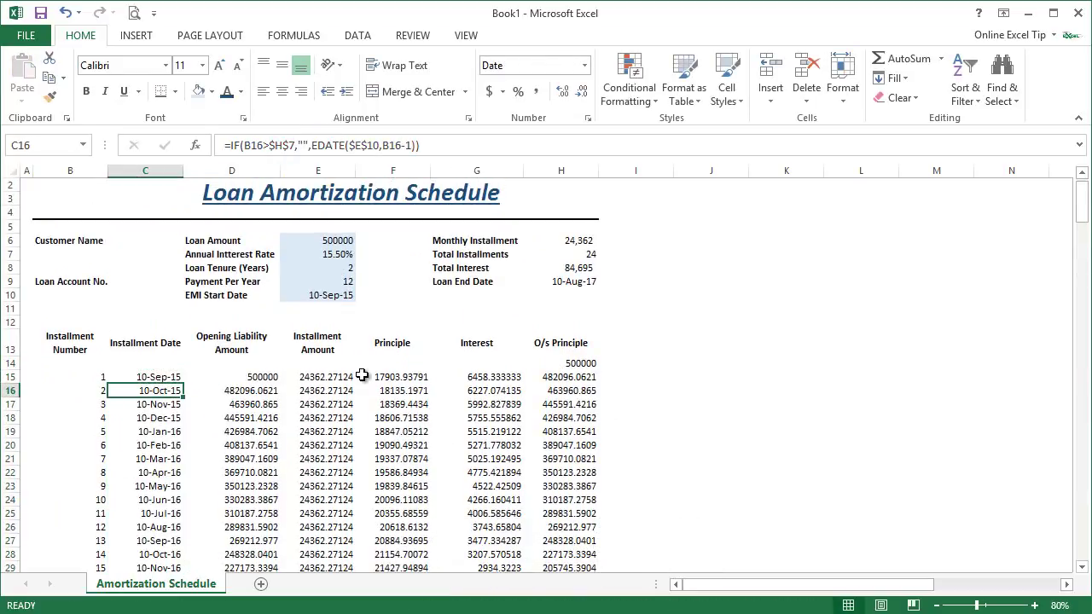
{"action": "scroll", "coordinate": [362, 376], "scroll_direction": "down", "scroll_amount": 6}
{"action": "scroll", "coordinate": [361, 378], "scroll_direction": "up", "scroll_amount": 7}
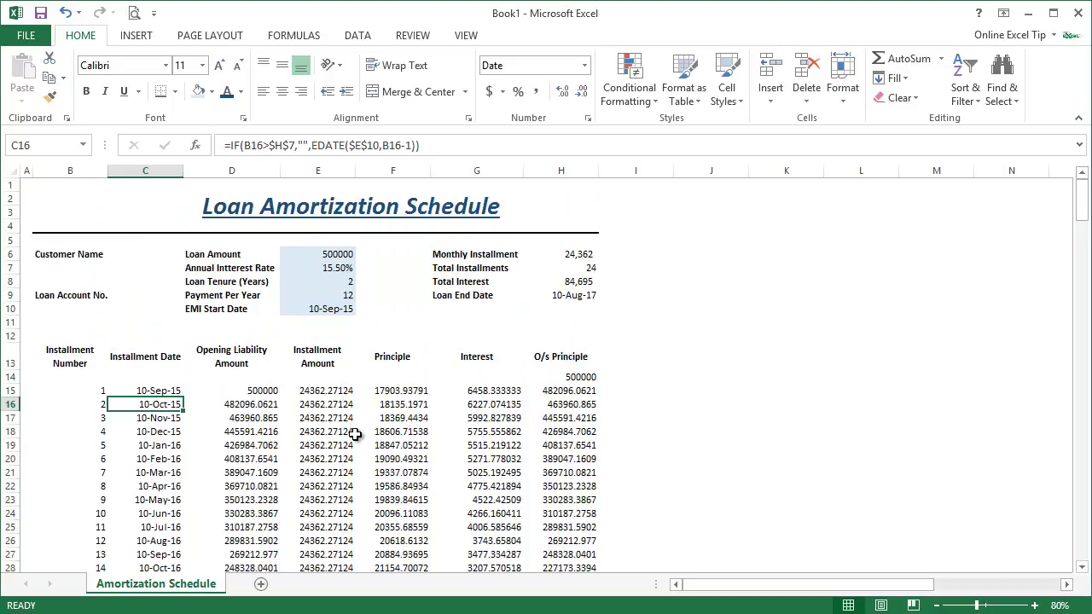
{"action": "left_click", "coordinate": [172, 390]}
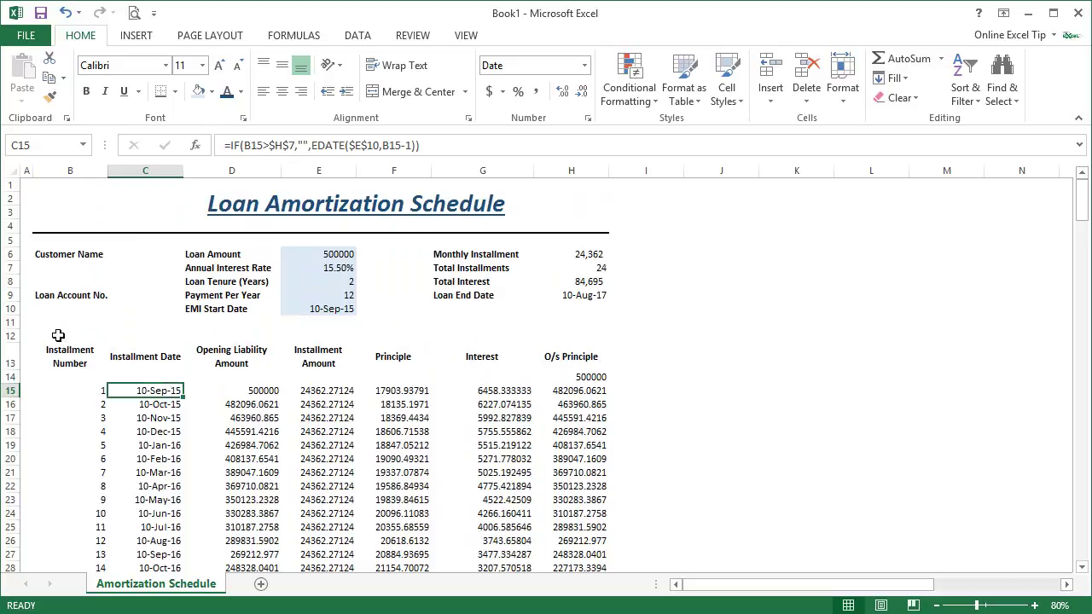
Apply a medium-thick solid top border to the empty cells B12:H12 above the table headers.
{"action": "left_click", "coordinate": [58, 335]}
{"action": "key", "text": "shift+Right"}
{"action": "key", "text": "shift+Right"}
{"action": "key", "text": "shift+Right"}
{"action": "key", "text": "shift+Right"}
{"action": "key", "text": "shift+Right"}
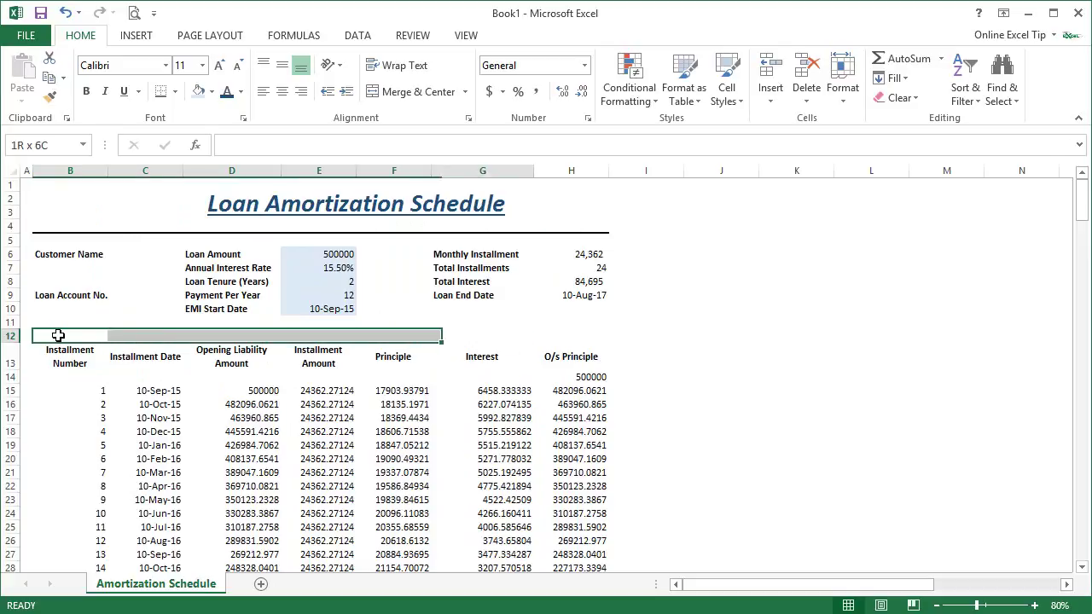
{"action": "key", "text": "shift+Right"}
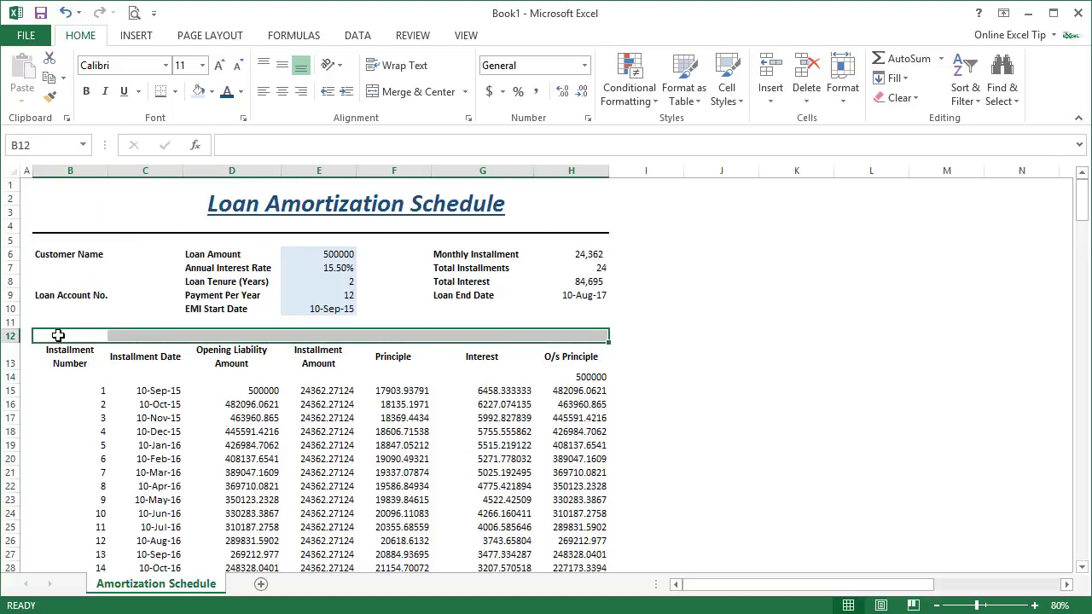
{"action": "left_click", "coordinate": [175, 93]}
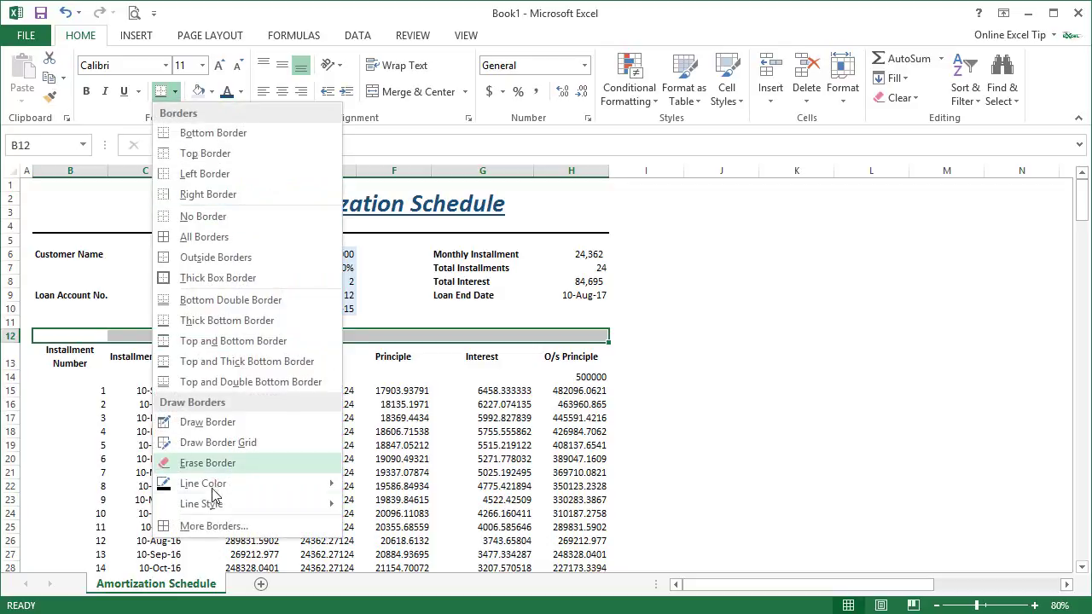
{"action": "left_click", "coordinate": [214, 527]}
{"action": "left_click", "coordinate": [679, 237]}
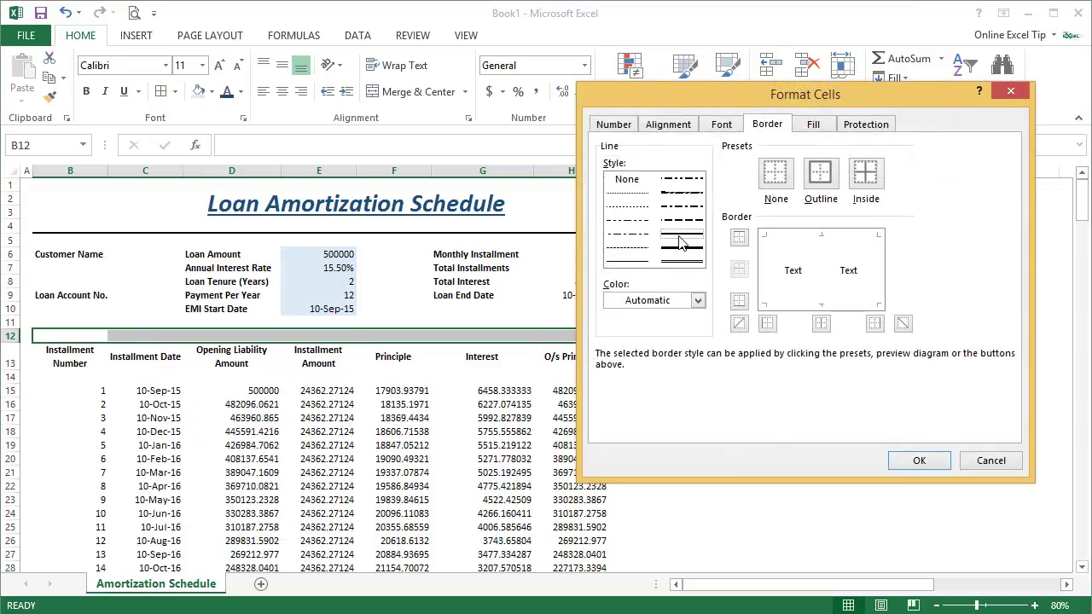
{"action": "left_click", "coordinate": [739, 238]}
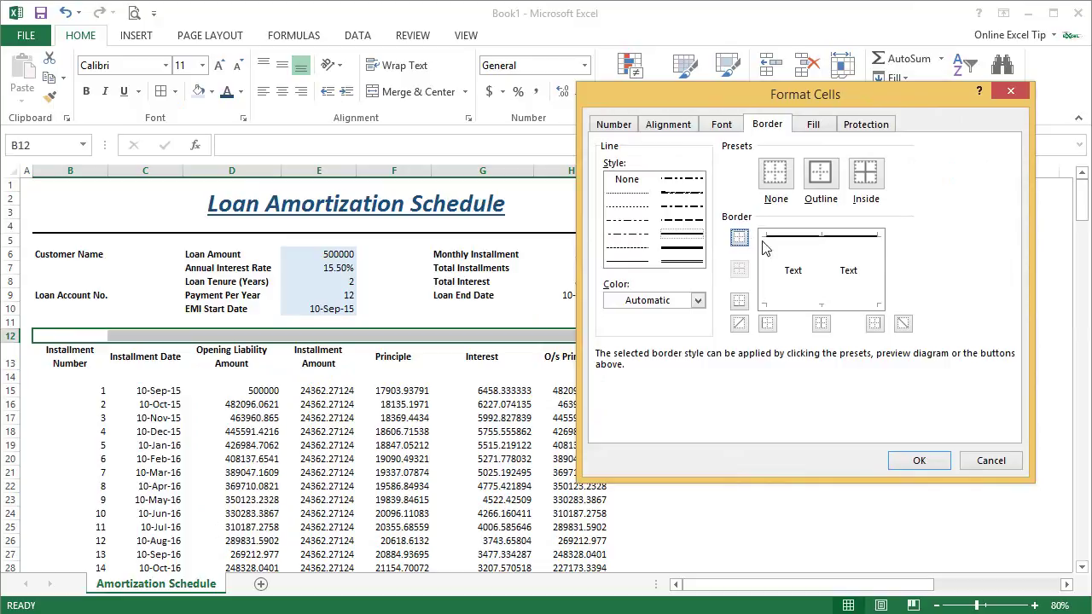
{"action": "left_click", "coordinate": [919, 460]}
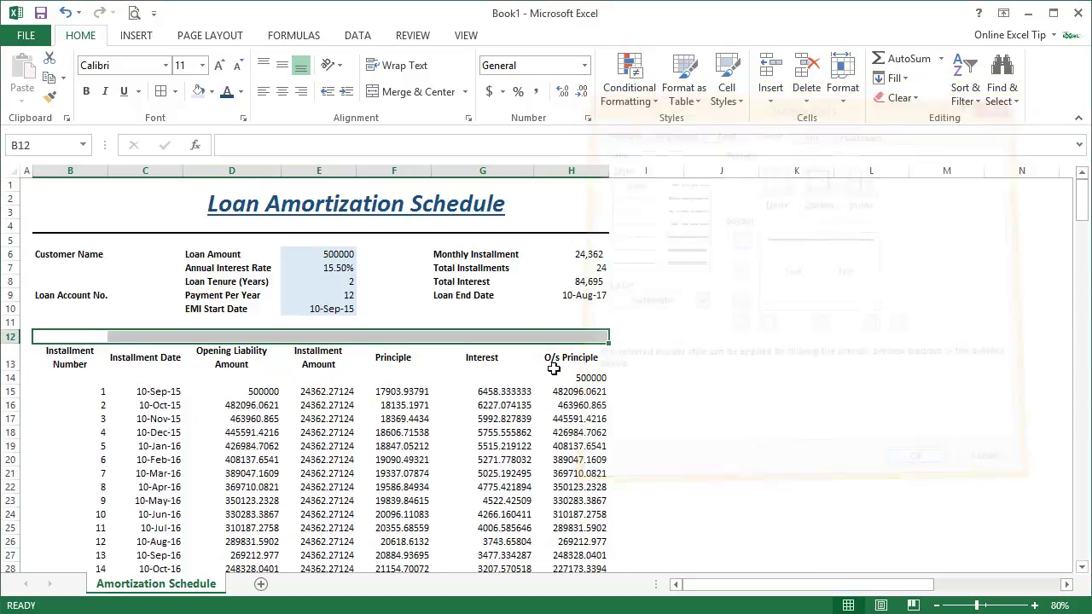
Set the height of row 12 to 3.
{"action": "key", "text": "alt+h"}
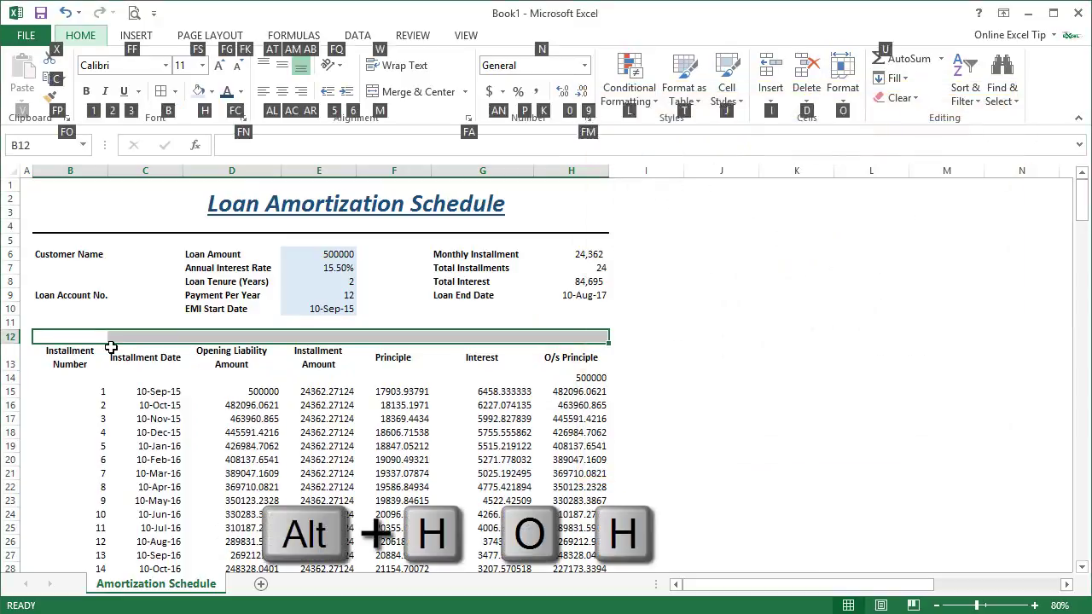
{"action": "key", "text": "o"}
{"action": "key", "text": "h"}
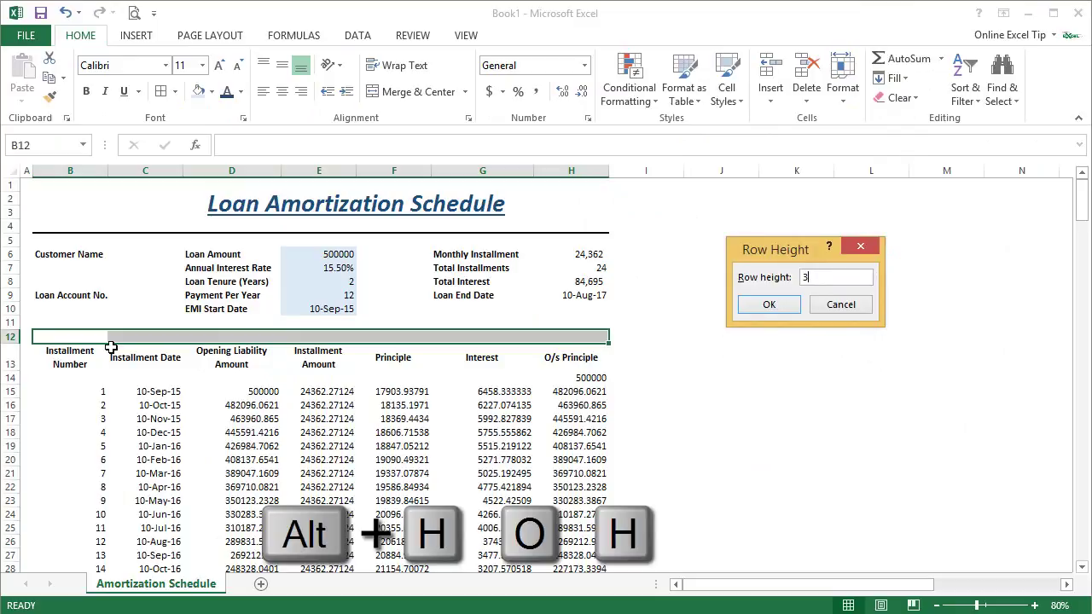
{"action": "key", "text": "Return"}
{"action": "left_click", "coordinate": [141, 348]}
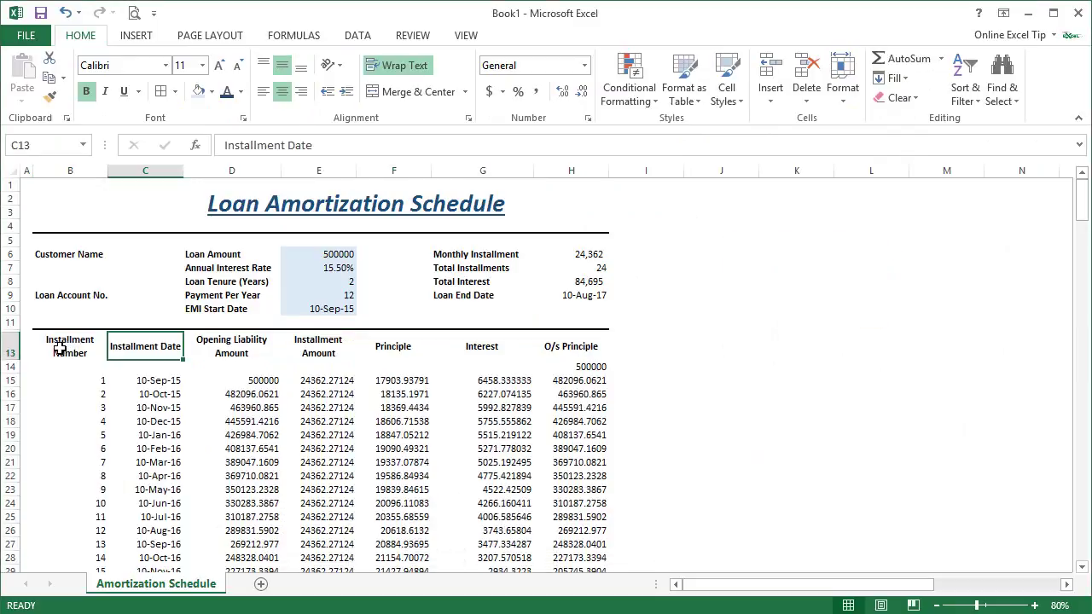
Give the header cells B13:H13 thin solid top and bottom borders and a light gray fill.
{"action": "left_click_drag", "start_coordinate": [60, 348], "coordinate": [558, 353]}
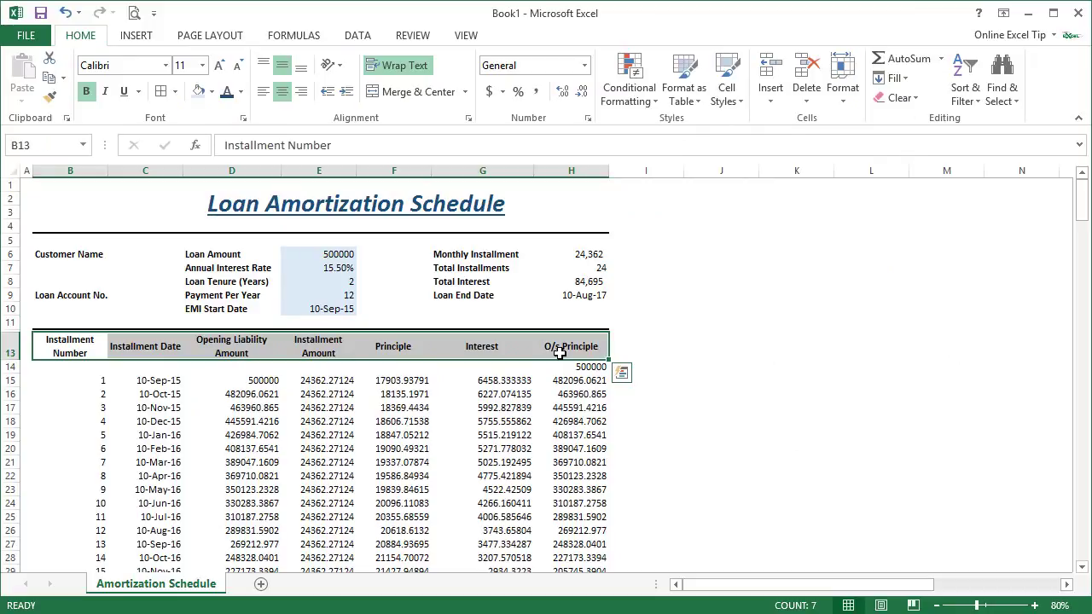
{"action": "key", "text": "ctrl+1"}
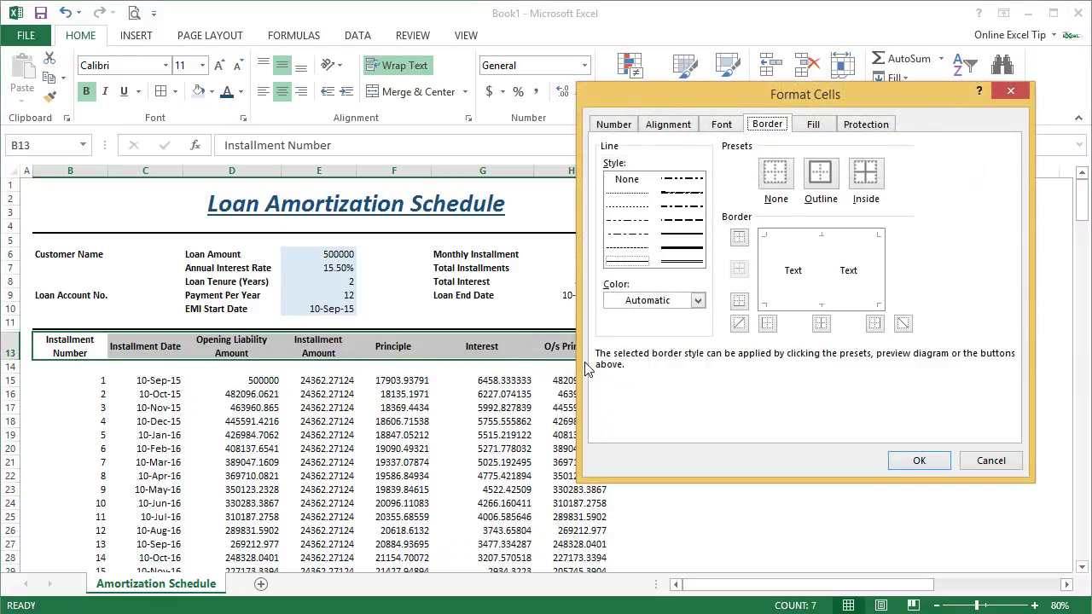
{"action": "mouse_move", "coordinate": [760, 100]}
{"action": "left_mouse_down"}
{"action": "mouse_move", "coordinate": [755, 86]}
{"action": "mouse_move", "coordinate": [757, 99]}
{"action": "left_mouse_up"}
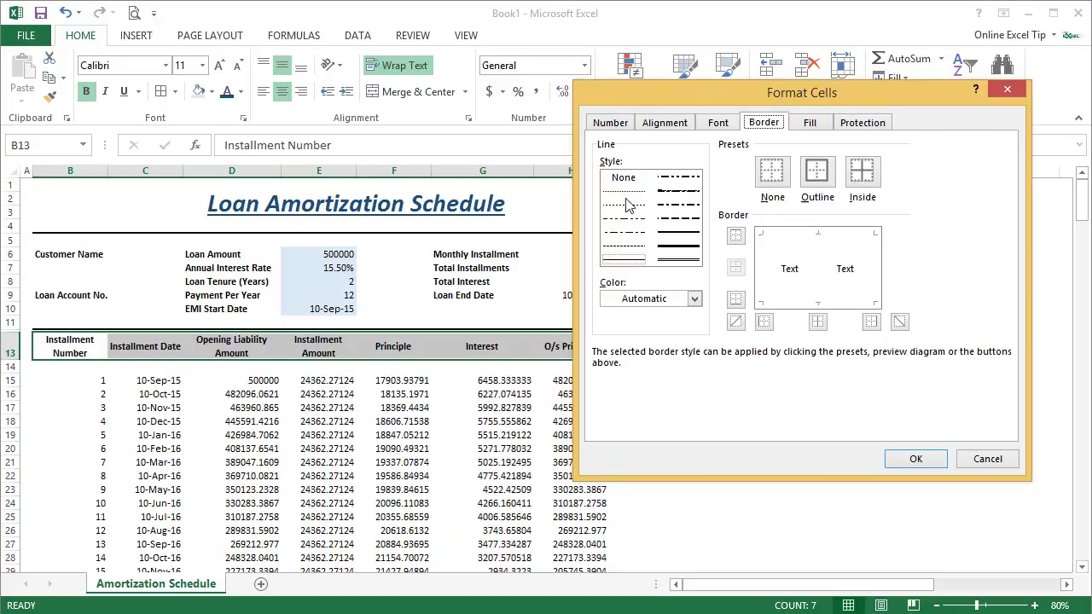
{"action": "left_click", "coordinate": [639, 261]}
{"action": "left_click", "coordinate": [739, 238]}
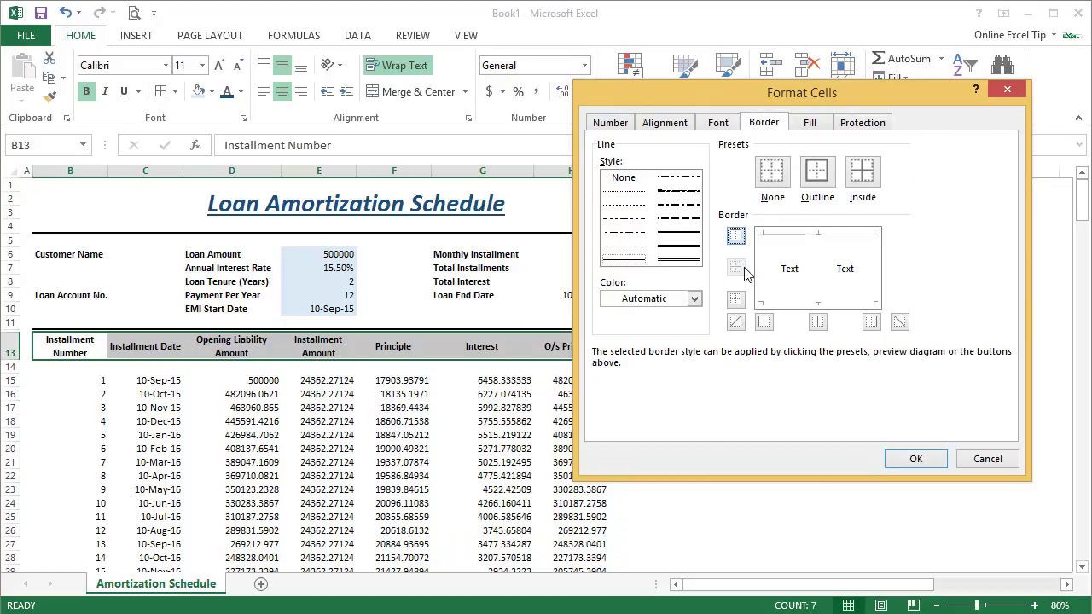
{"action": "left_click", "coordinate": [736, 299]}
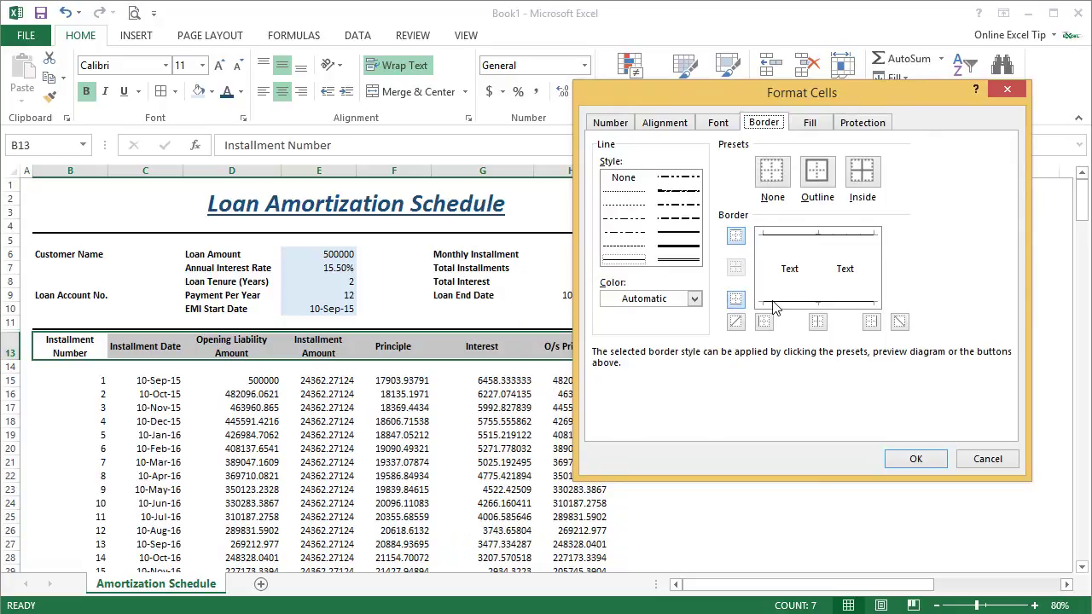
{"action": "left_click", "coordinate": [810, 125]}
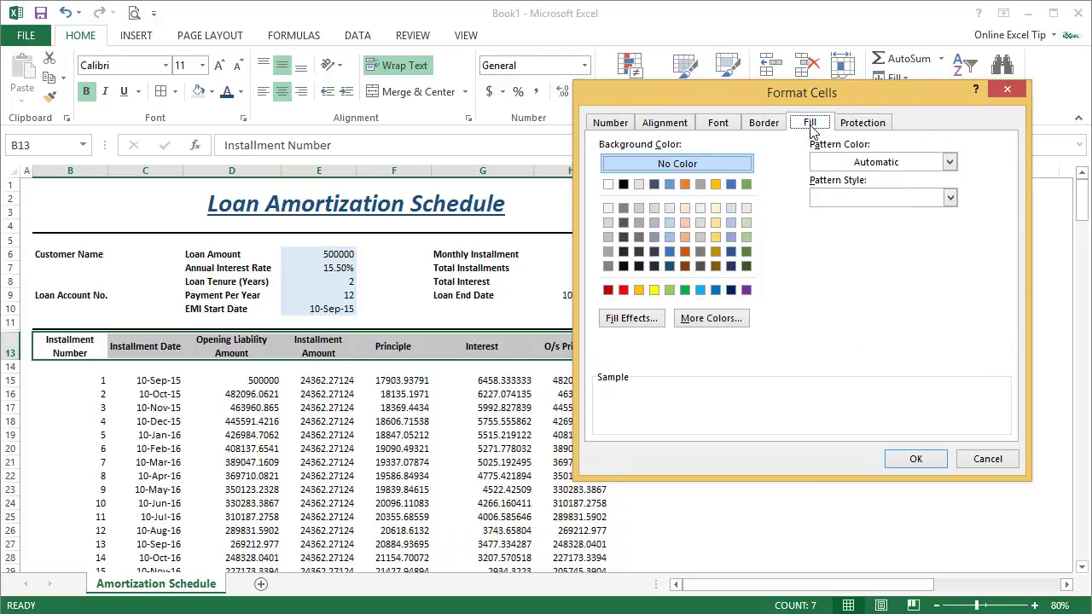
{"action": "left_click", "coordinate": [639, 185]}
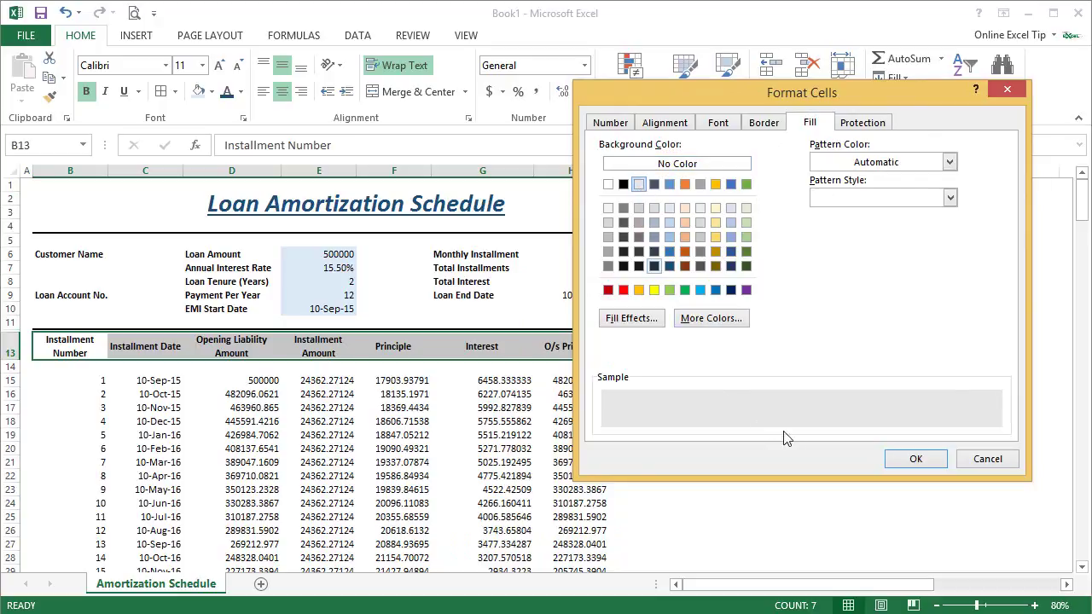
{"action": "left_click", "coordinate": [910, 461]}
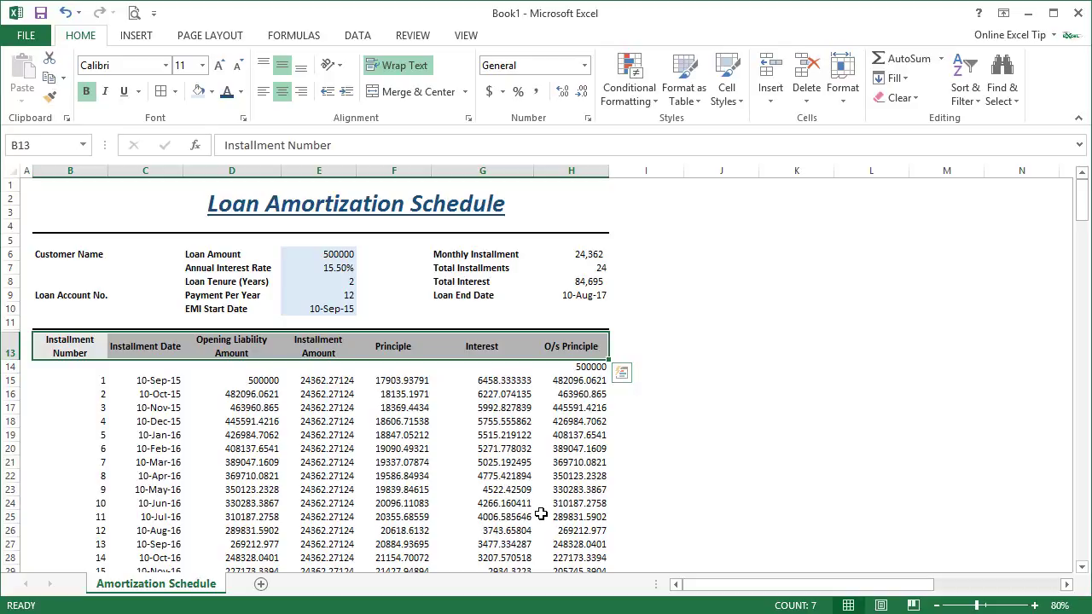
Center the contents of the whole schedule table from B13 to H254 horizontally.
{"action": "key", "text": "ctrl+shift+Down"}
{"action": "key", "text": "ctrl+shift+Down"}
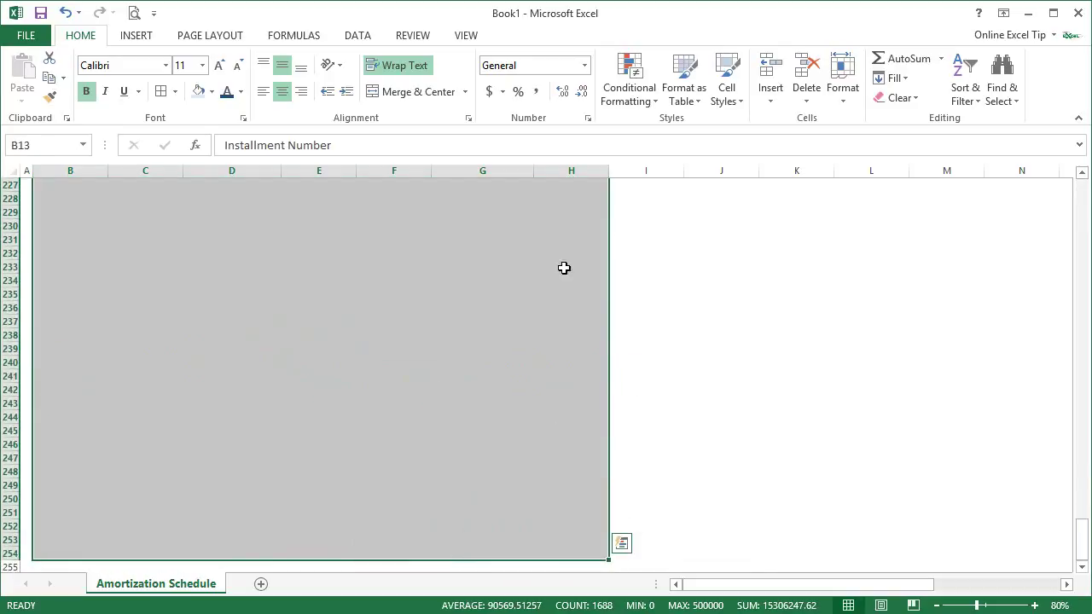
{"action": "key", "text": "ctrl+BackSpace"}
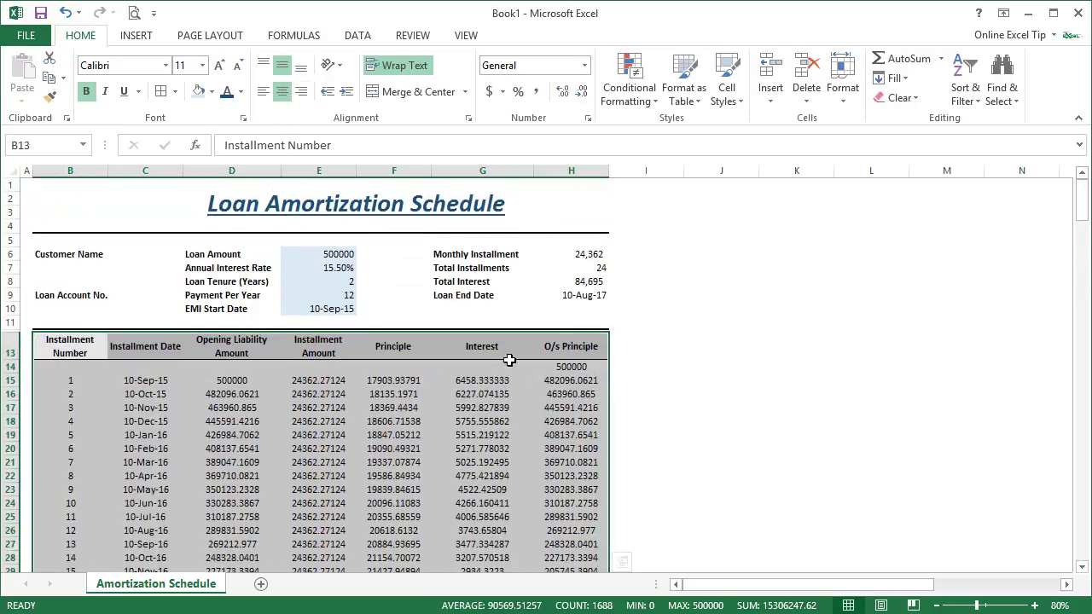
{"action": "left_click", "coordinate": [553, 346], "text": "shift"}
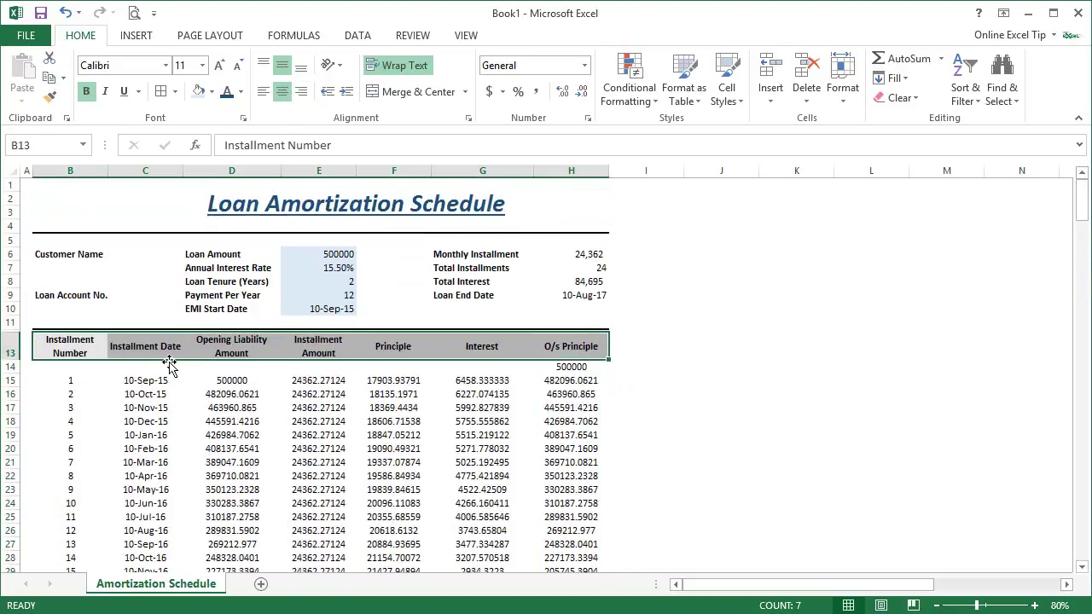
Apply a thick bottom border to cells B14:H14 below the table headers.
{"action": "left_click", "coordinate": [60, 365]}
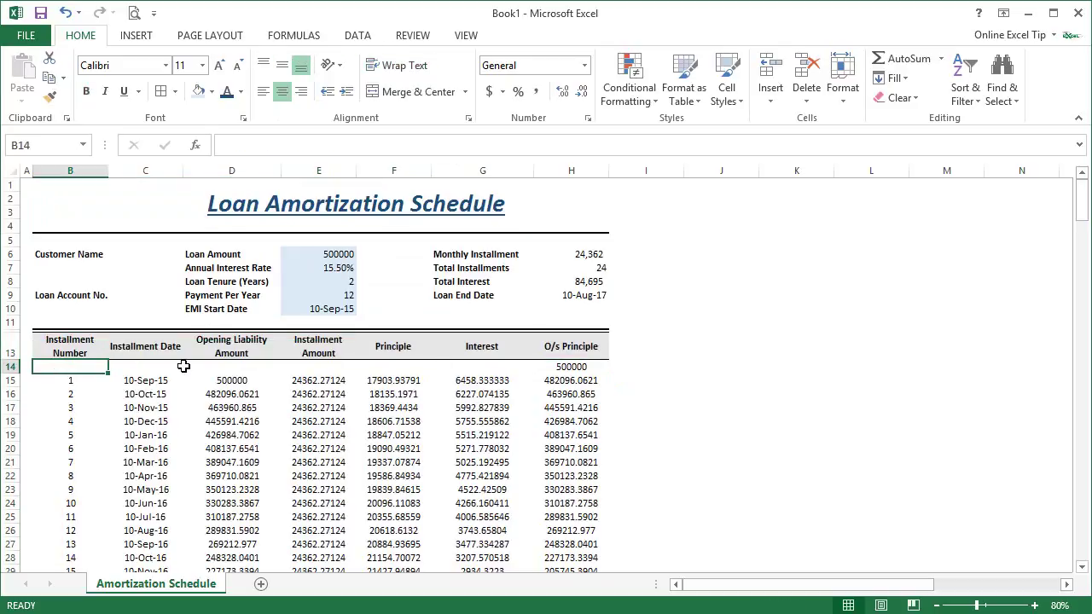
{"action": "left_click", "coordinate": [592, 367], "text": "shift"}
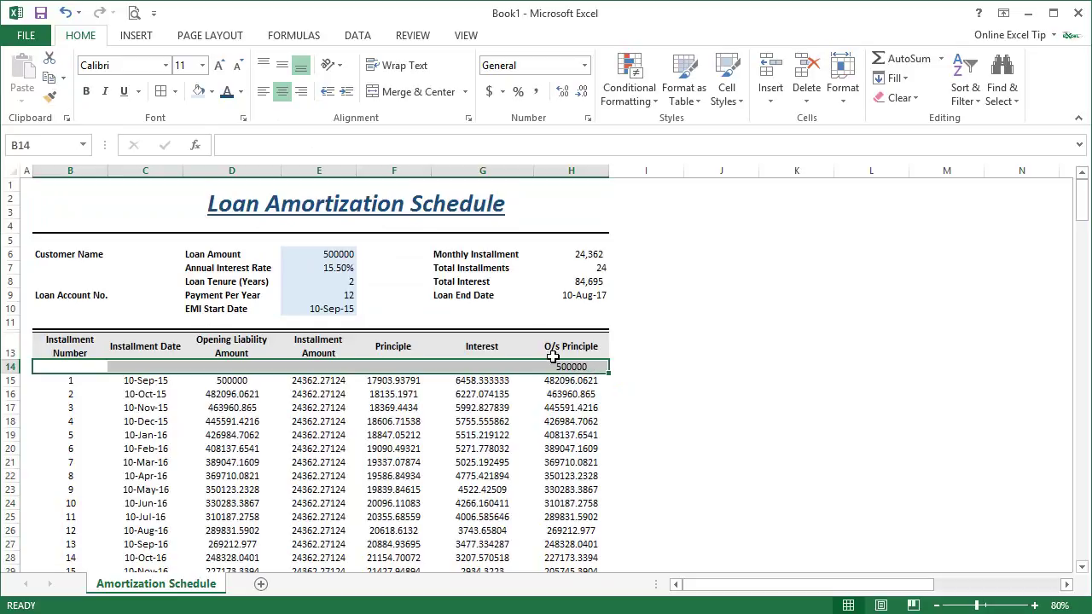
{"action": "left_click", "coordinate": [175, 92]}
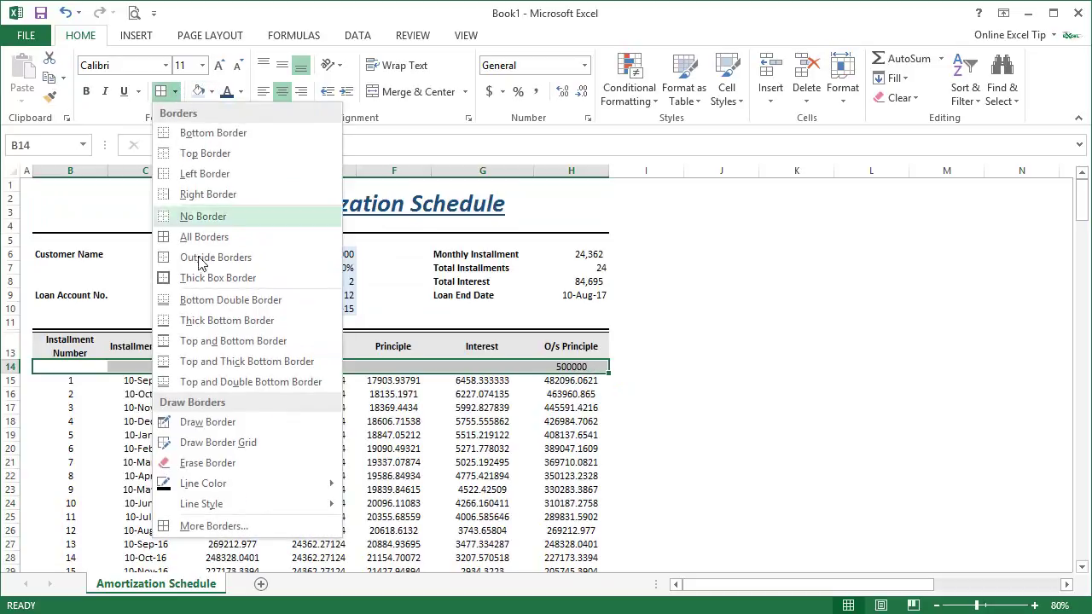
{"action": "left_click", "coordinate": [217, 330]}
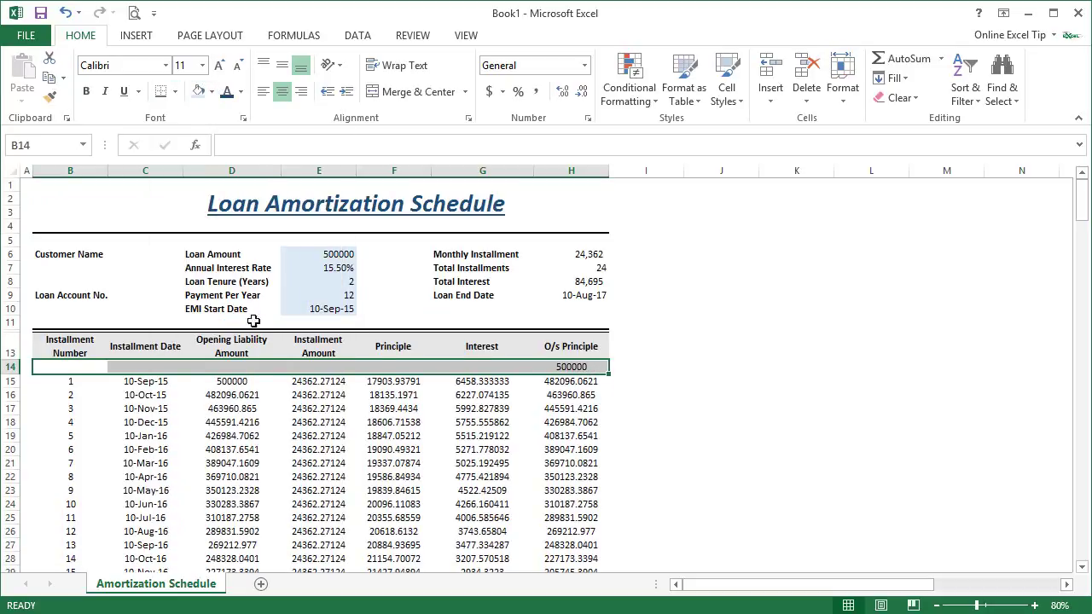
Set the height of row 14, just below the table headers, to 4.
{"action": "key", "text": "alt+h"}
{"action": "type", "text": "oh"}
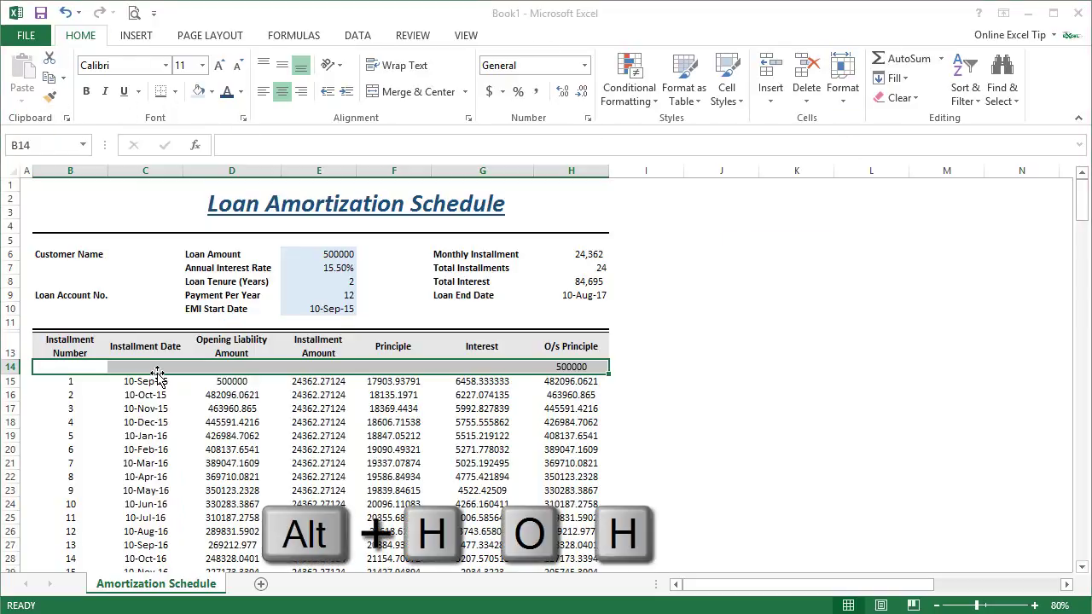
{"action": "type", "text": "4"}
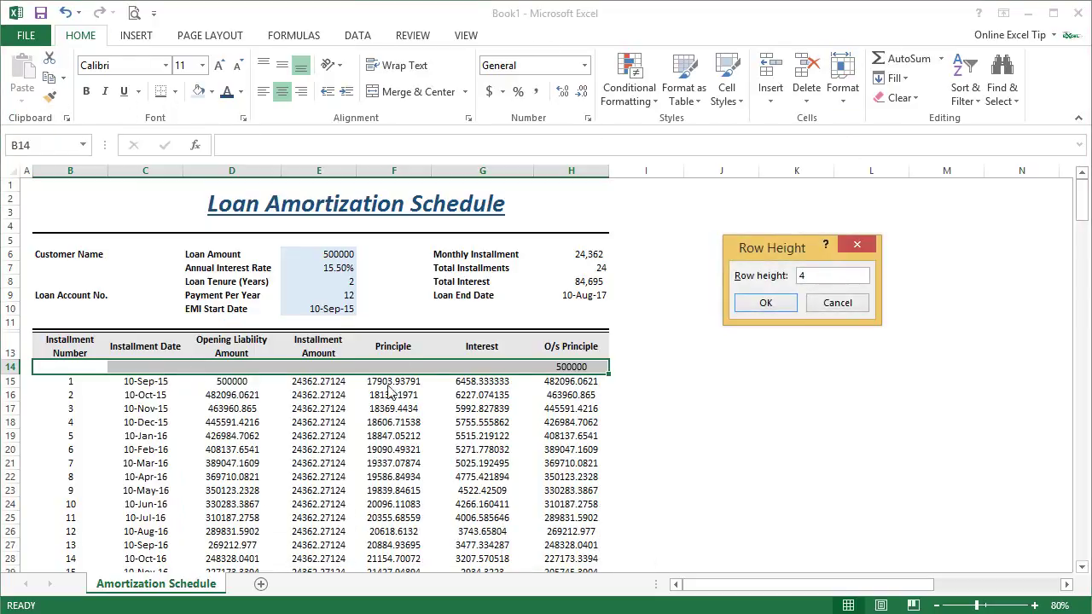
{"action": "left_click", "coordinate": [774, 301]}
{"action": "left_click", "coordinate": [144, 372]}
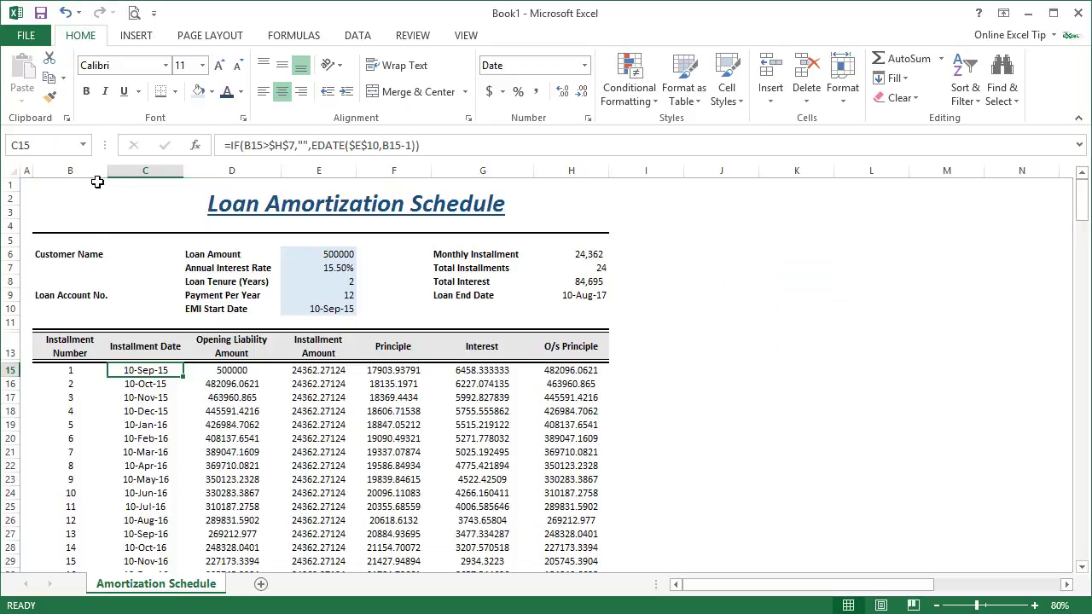
Draw a rounded rectangle about 0.68 in high and 2.23 in wide over cells B1:C4, beside the sheet title.
{"action": "left_click", "coordinate": [60, 191]}
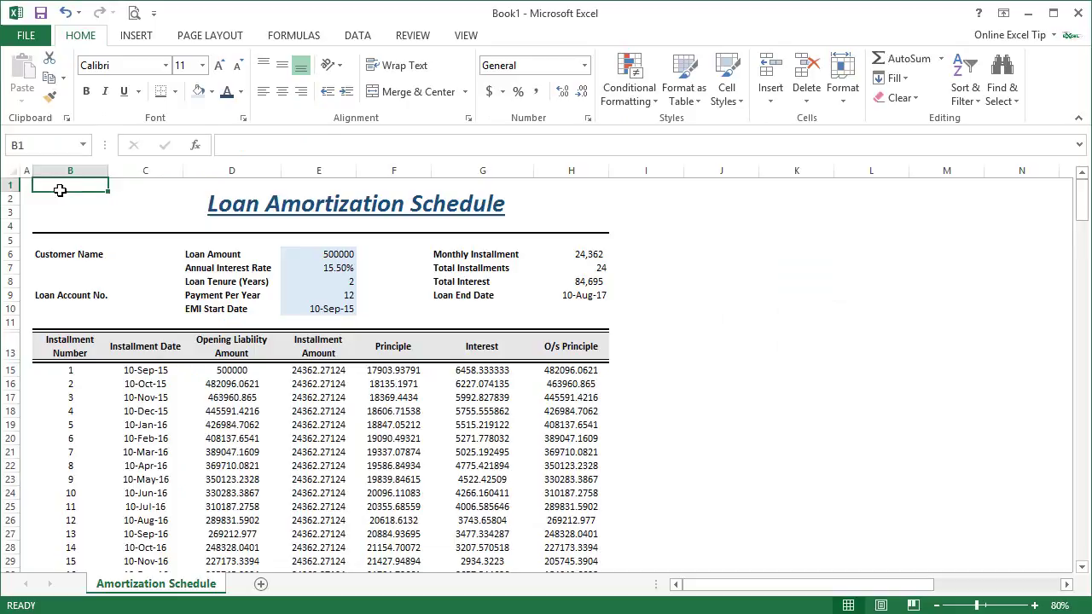
{"action": "left_click", "coordinate": [138, 36]}
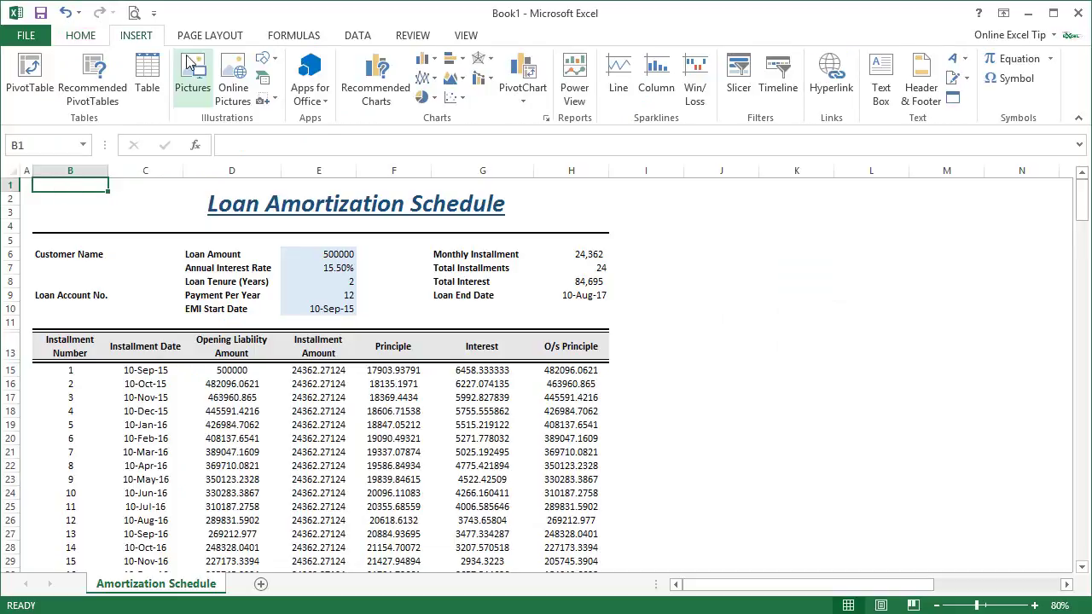
{"action": "left_click", "coordinate": [265, 58]}
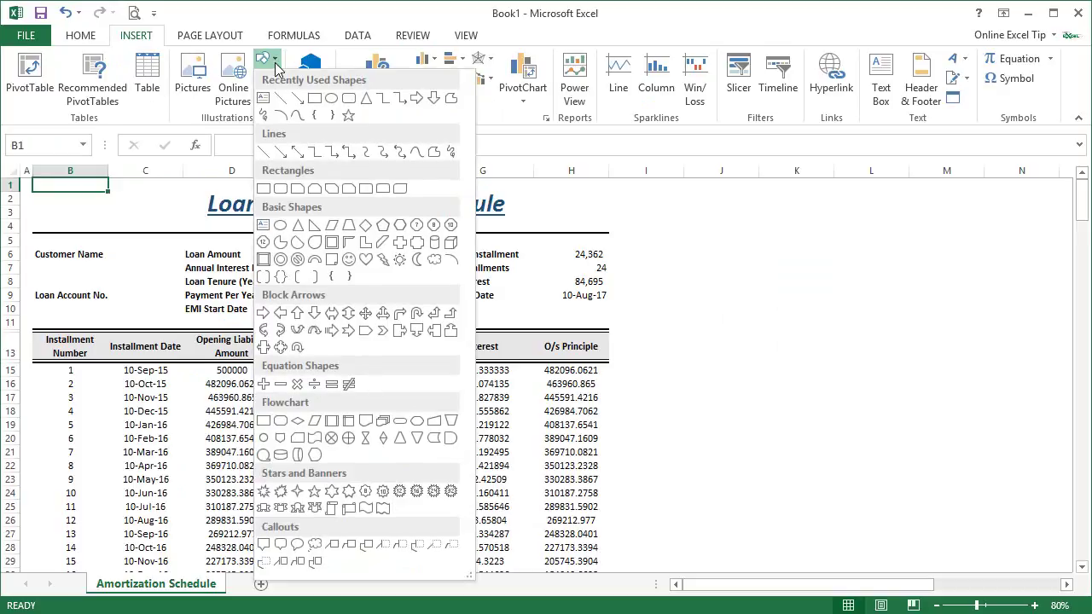
{"action": "left_click", "coordinate": [348, 98]}
{"action": "left_click_drag", "start_coordinate": [55, 186], "coordinate": [183, 224]}
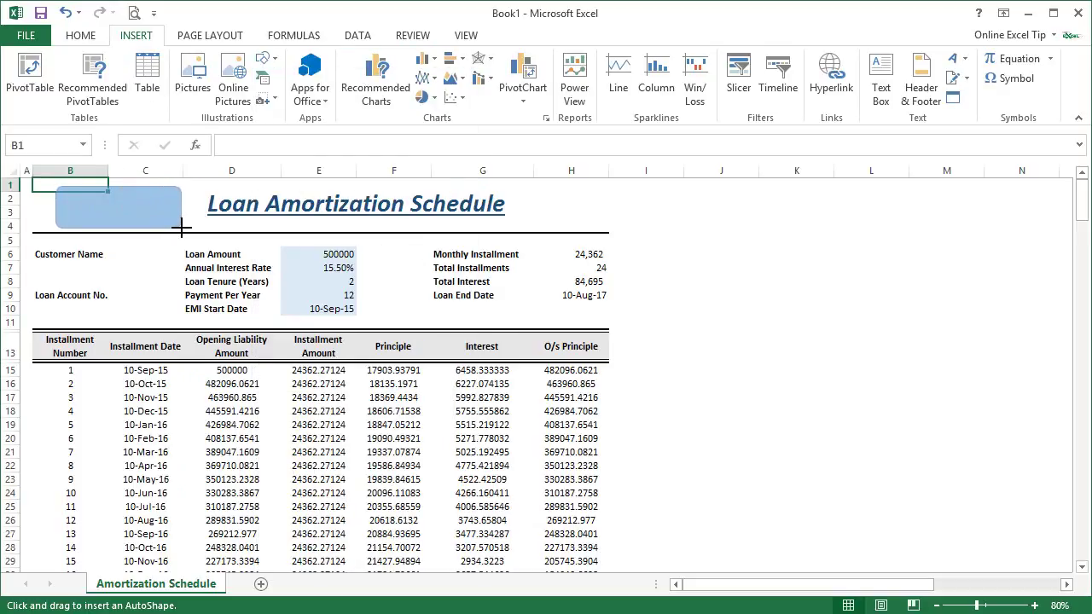
{"action": "left_click_drag", "start_coordinate": [142, 193], "coordinate": [124, 187]}
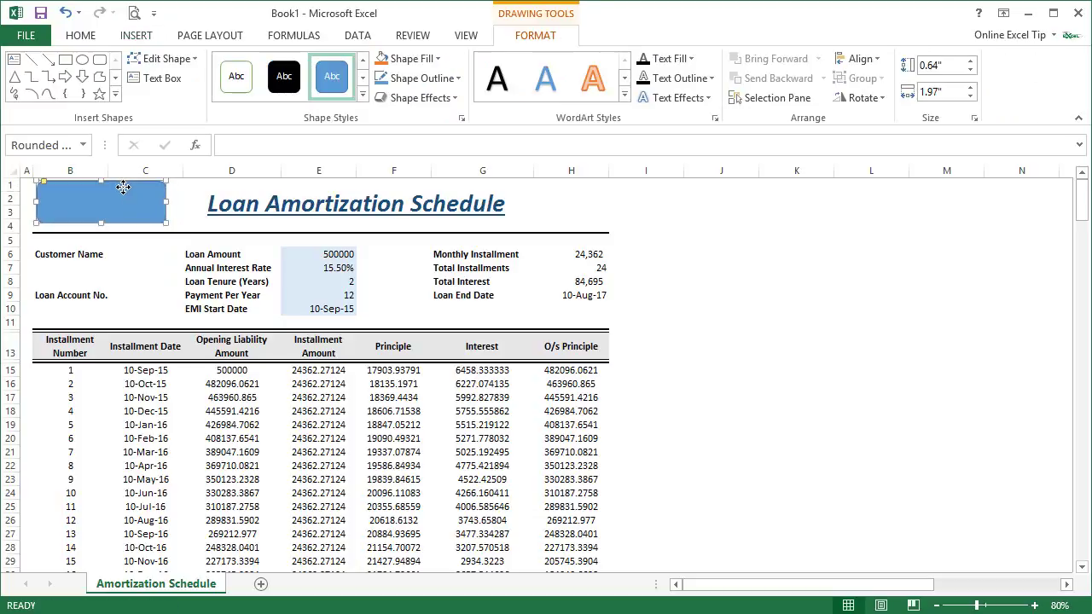
{"action": "left_click_drag", "start_coordinate": [168, 223], "coordinate": [183, 226]}
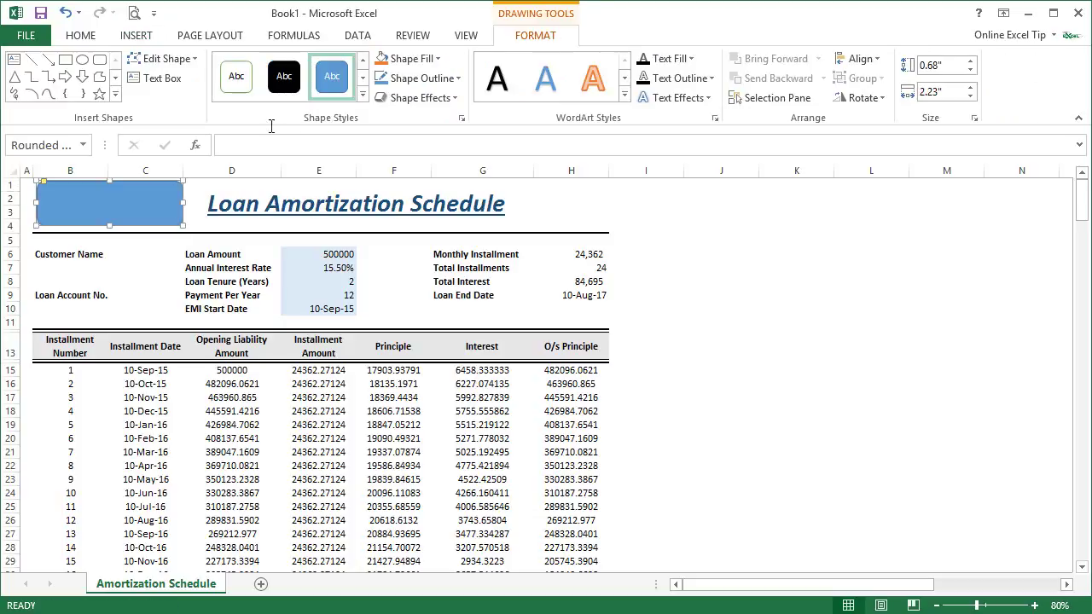
Remove the rounded rectangle's fill and make its outline black.
{"action": "left_click", "coordinate": [436, 58]}
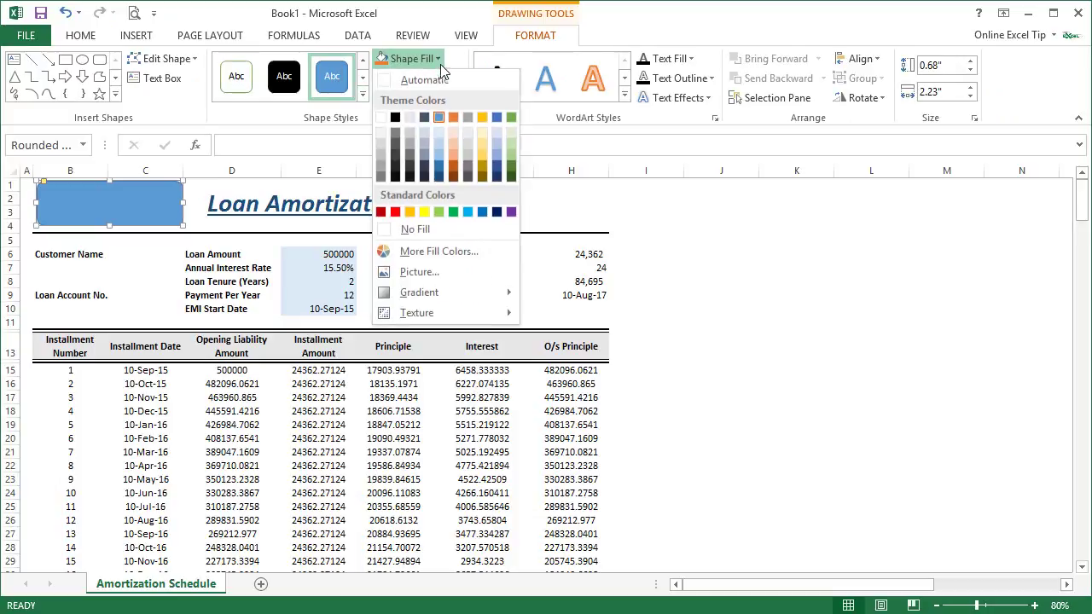
{"action": "left_click", "coordinate": [415, 228]}
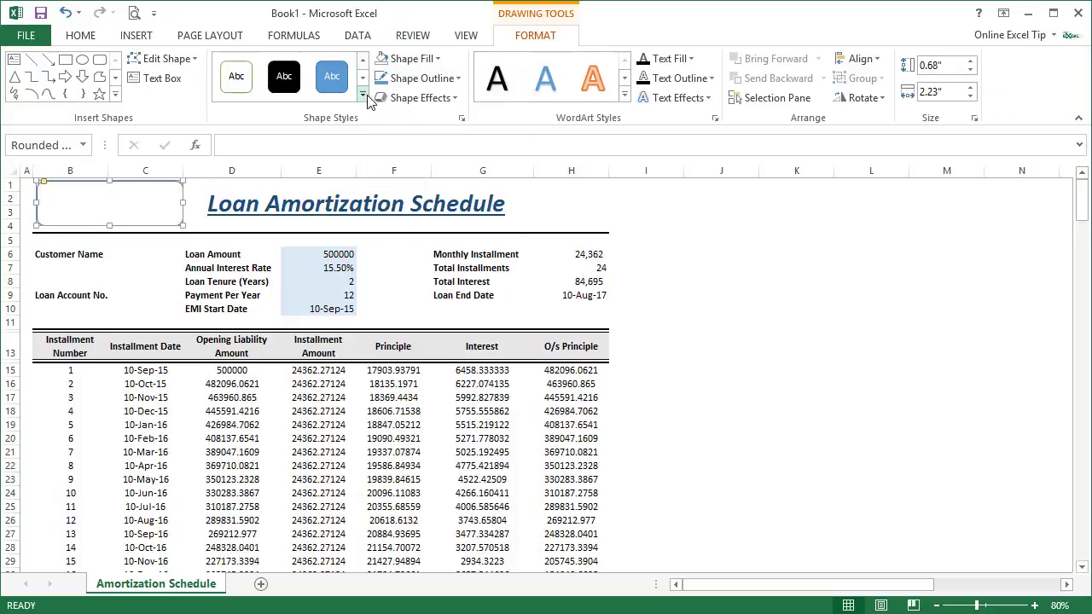
{"action": "left_click", "coordinate": [438, 78]}
{"action": "left_click", "coordinate": [396, 138]}
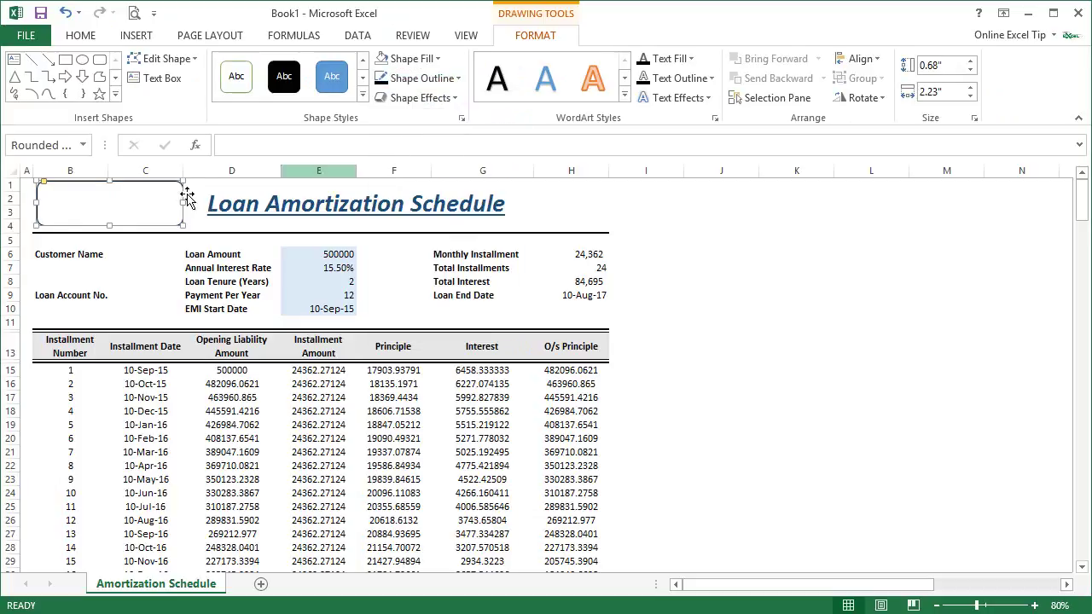
Add the text "Company / Lender Logo" in black font inside the rounded rectangle.
{"action": "right_click", "coordinate": [129, 206]}
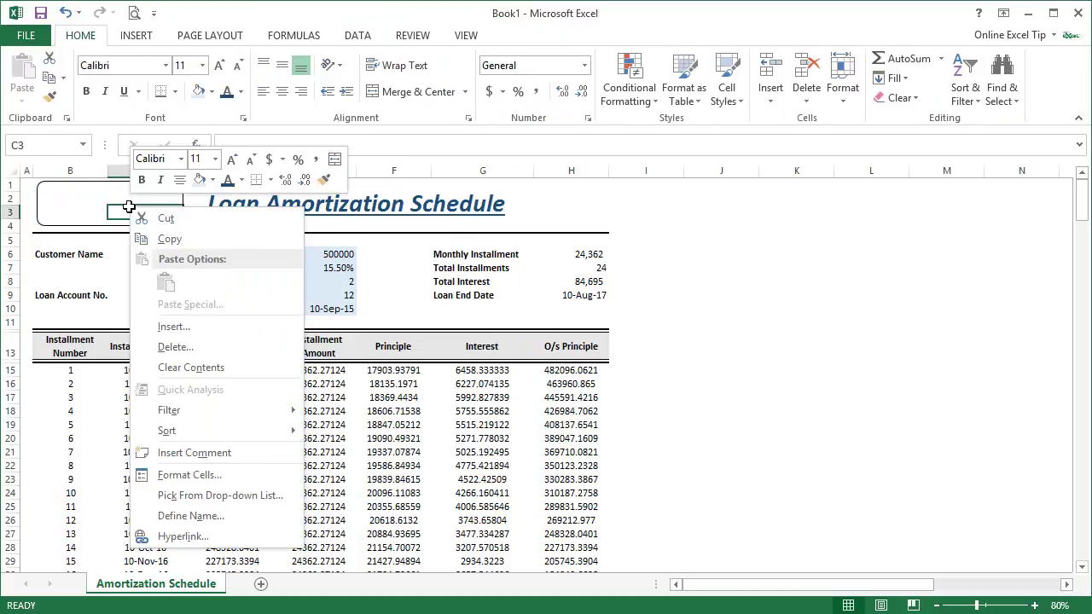
{"action": "left_click", "coordinate": [77, 182]}
{"action": "right_click", "coordinate": [73, 182]}
{"action": "left_click", "coordinate": [109, 282]}
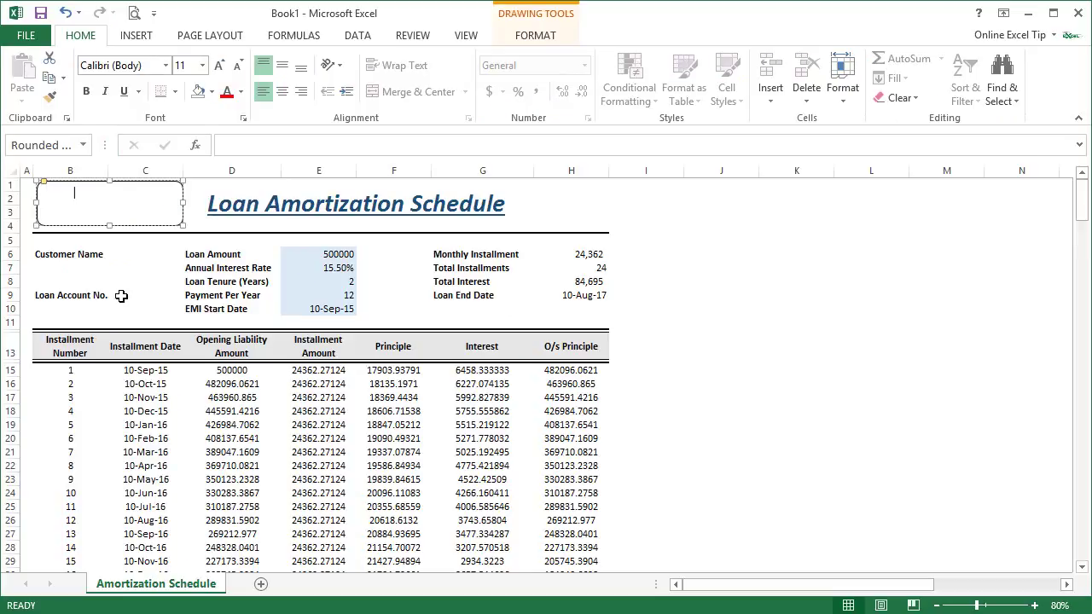
{"action": "key", "text": "ctrl+v"}
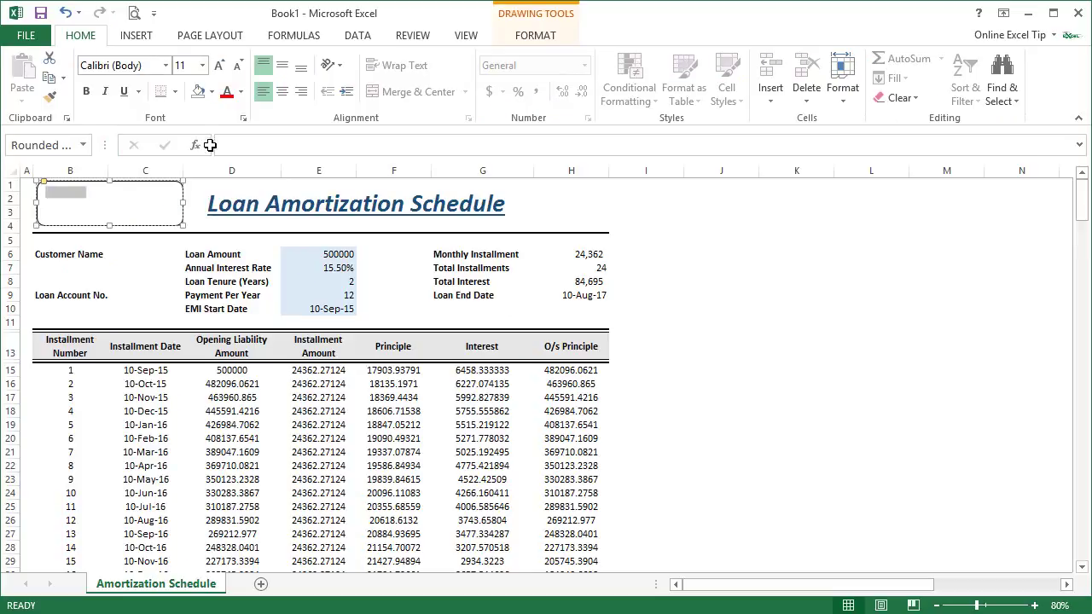
{"action": "left_click", "coordinate": [241, 92]}
{"action": "left_click", "coordinate": [246, 160]}
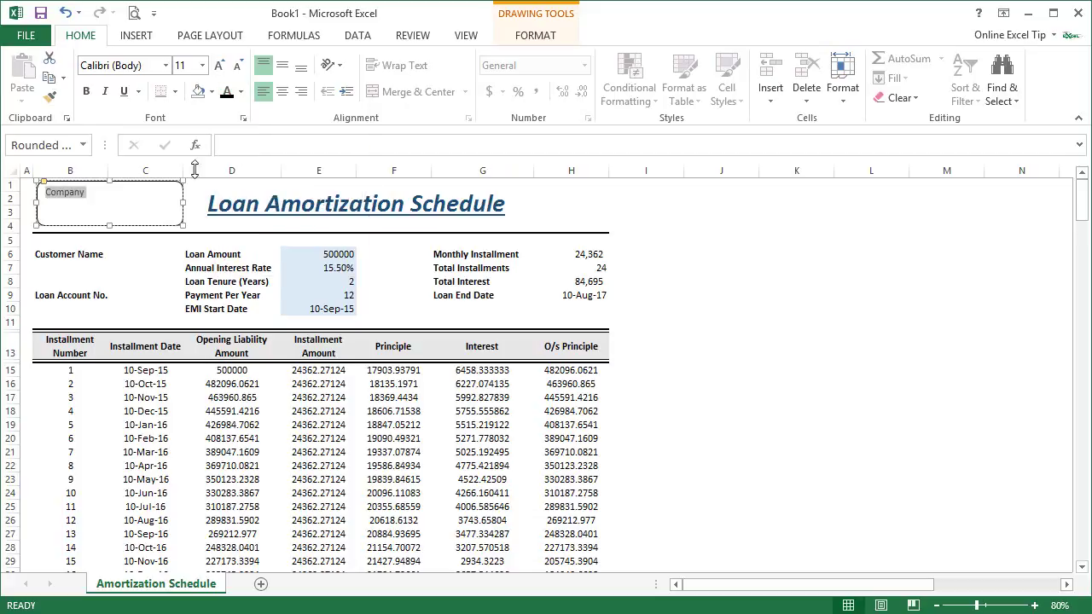
{"action": "left_click", "coordinate": [85, 193]}
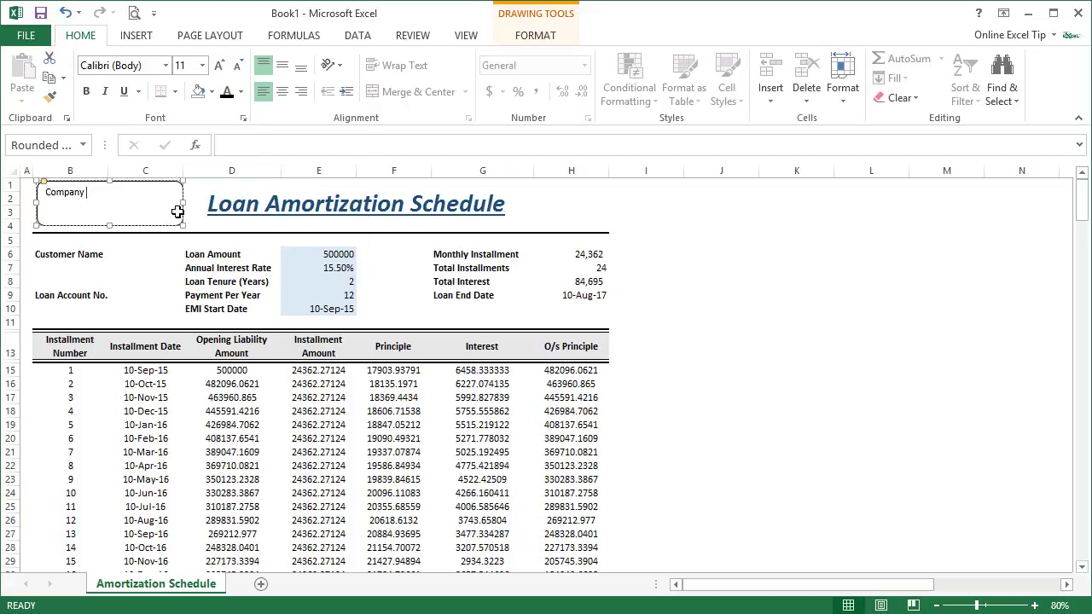
{"action": "type", "text": "/ Lender Logo"}
{"action": "left_click", "coordinate": [146, 185]}
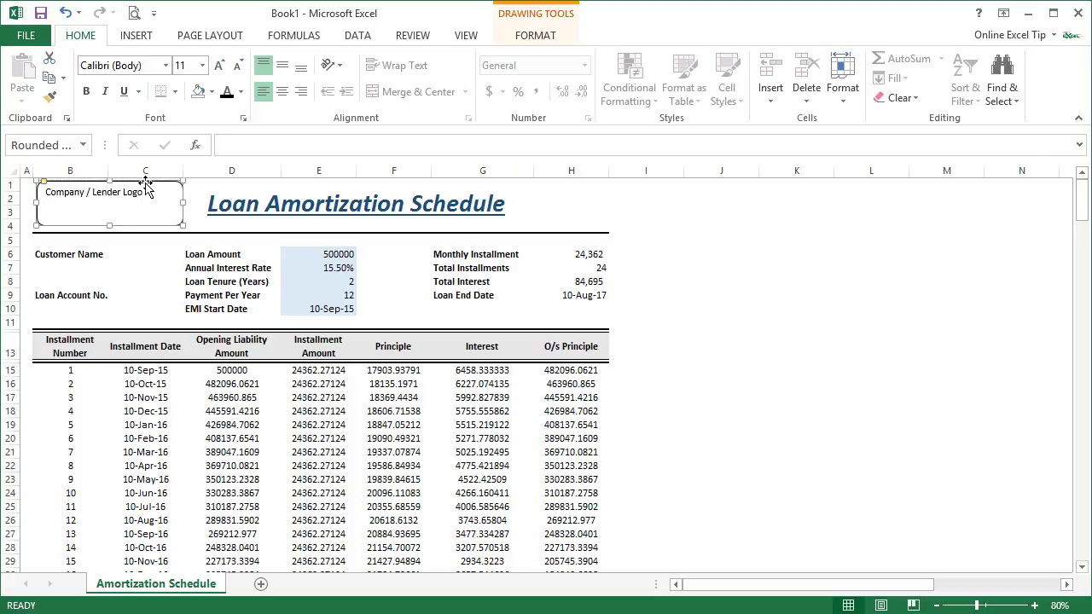
Center the logo placeholder text horizontally and vertically, and make it bold at font size 14.
{"action": "left_click", "coordinate": [285, 92]}
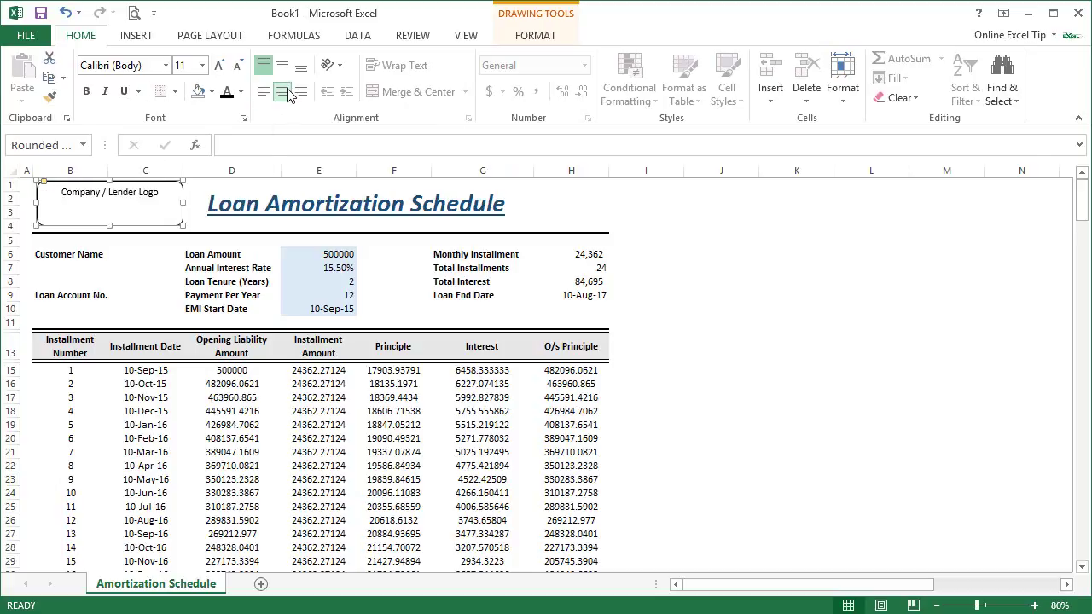
{"action": "left_click", "coordinate": [282, 66]}
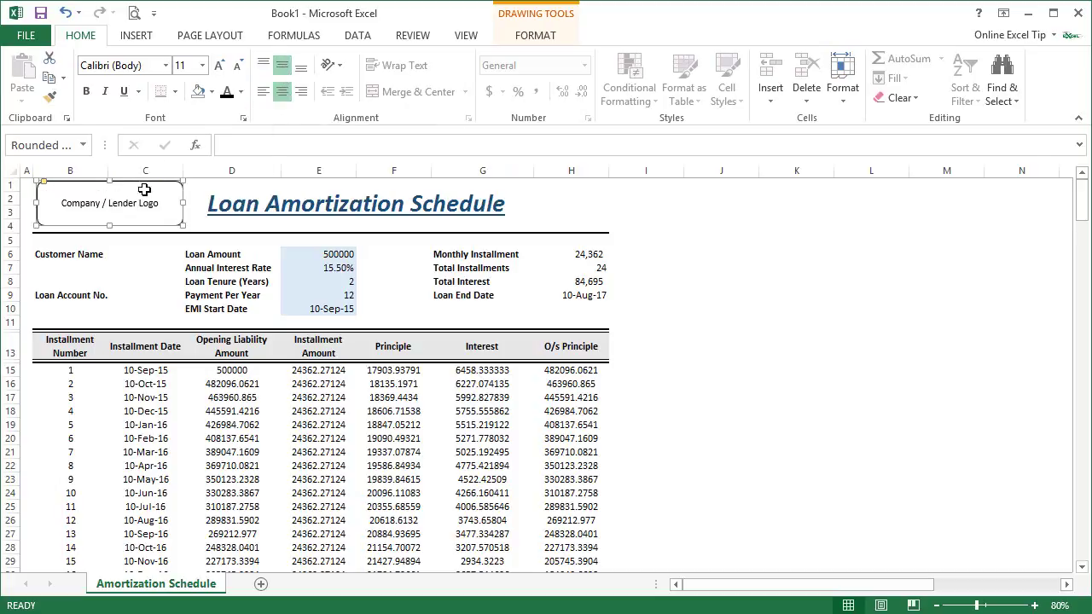
{"action": "left_click", "coordinate": [86, 91]}
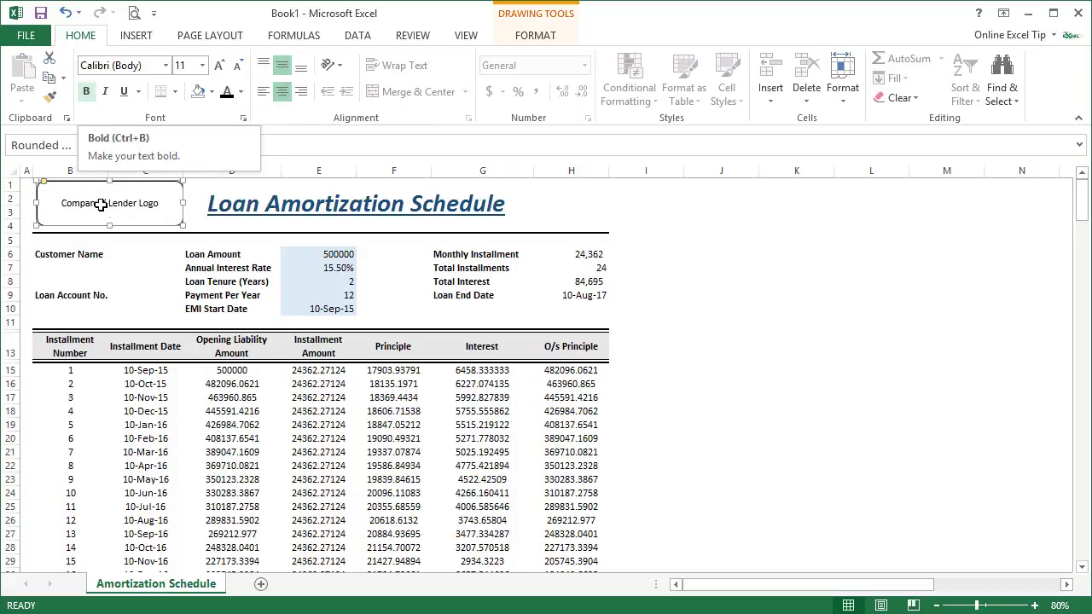
{"action": "left_click", "coordinate": [203, 65]}
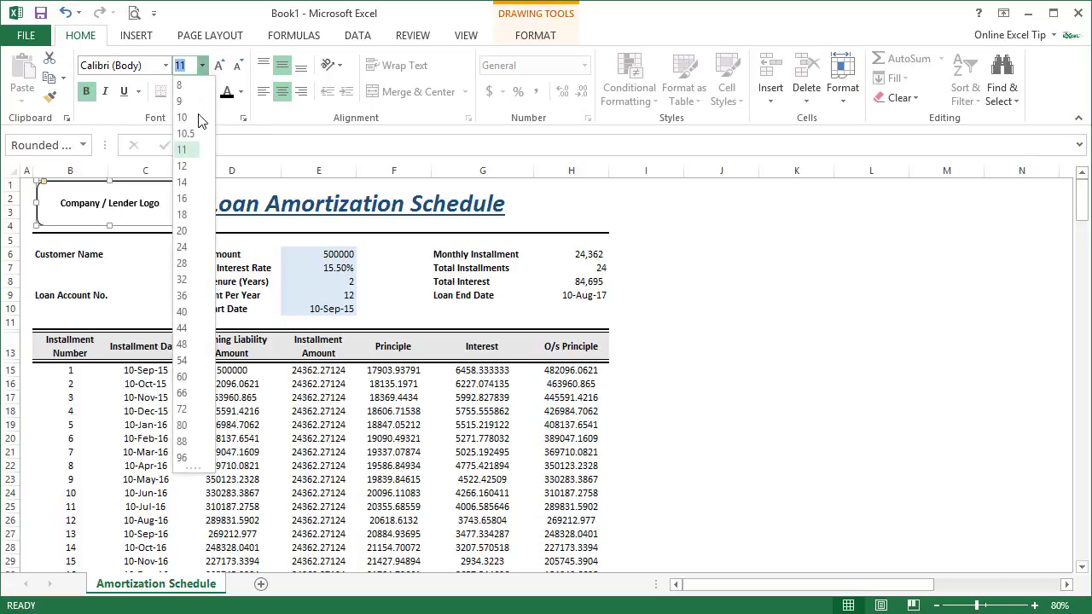
{"action": "left_click", "coordinate": [189, 184]}
{"action": "left_click", "coordinate": [119, 252]}
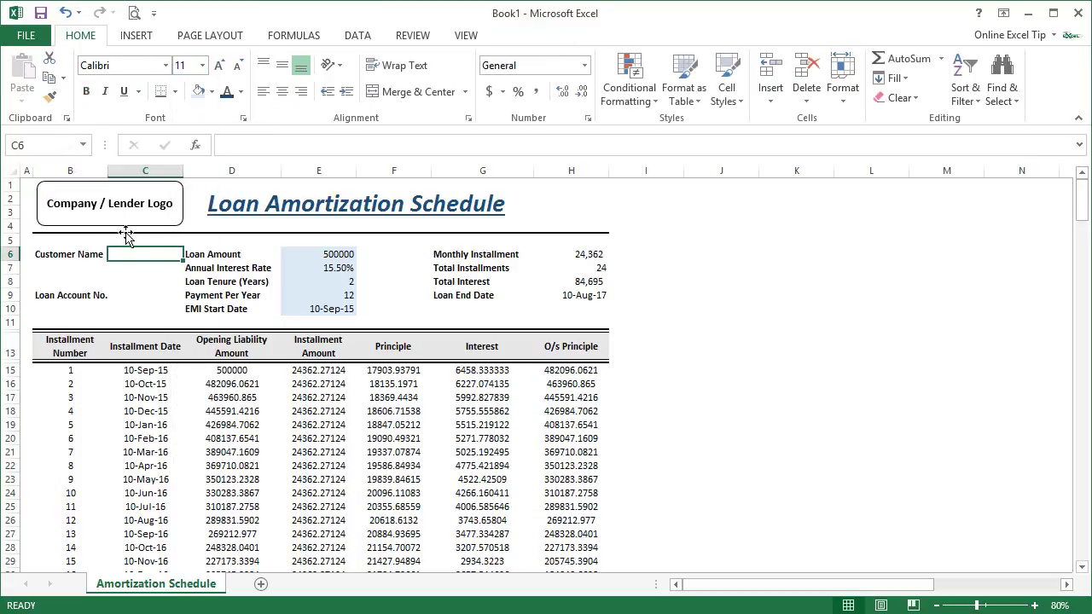
Format D15:H254 as Number with 0 decimal places, the 1000 separator and negatives in red parentheses.
{"action": "left_click", "coordinate": [79, 370]}
{"action": "left_click", "coordinate": [245, 373]}
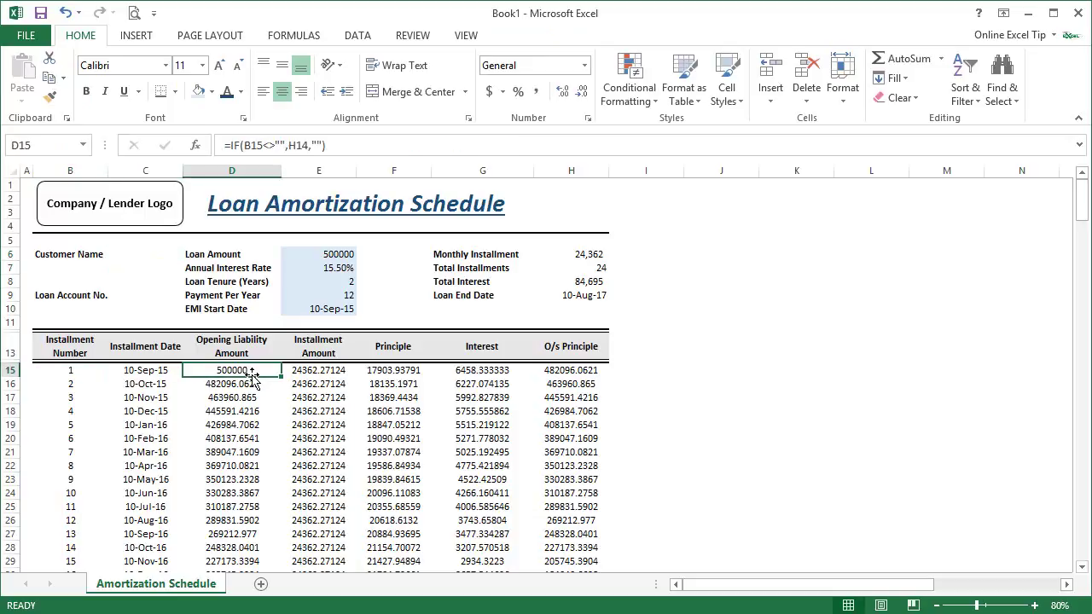
{"action": "key", "text": "ctrl+shift+Right"}
{"action": "key", "text": "ctrl+shift+Down"}
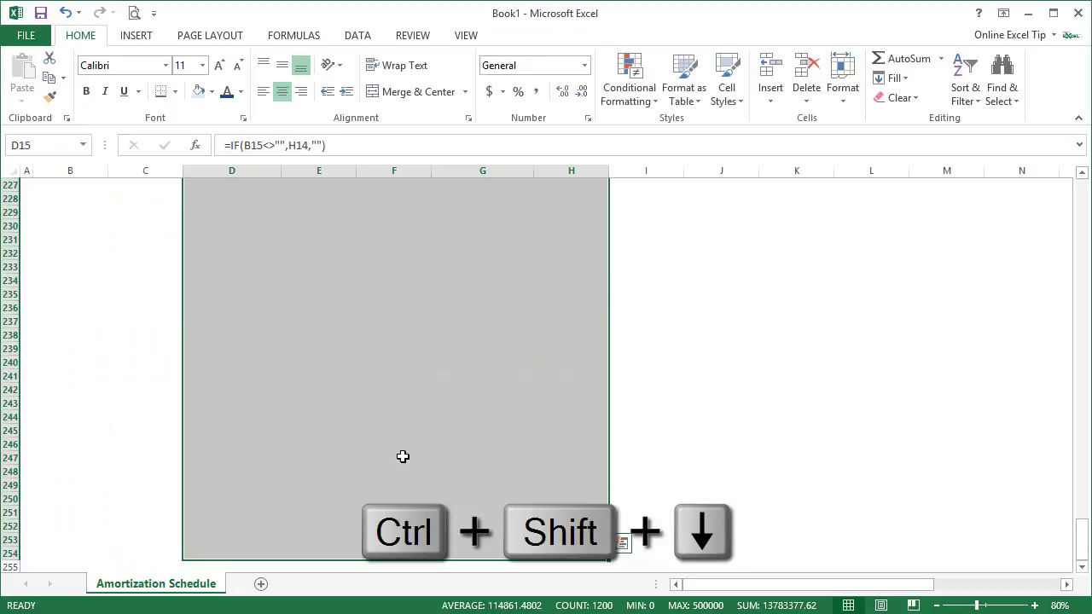
{"action": "key", "text": "ctrl+1"}
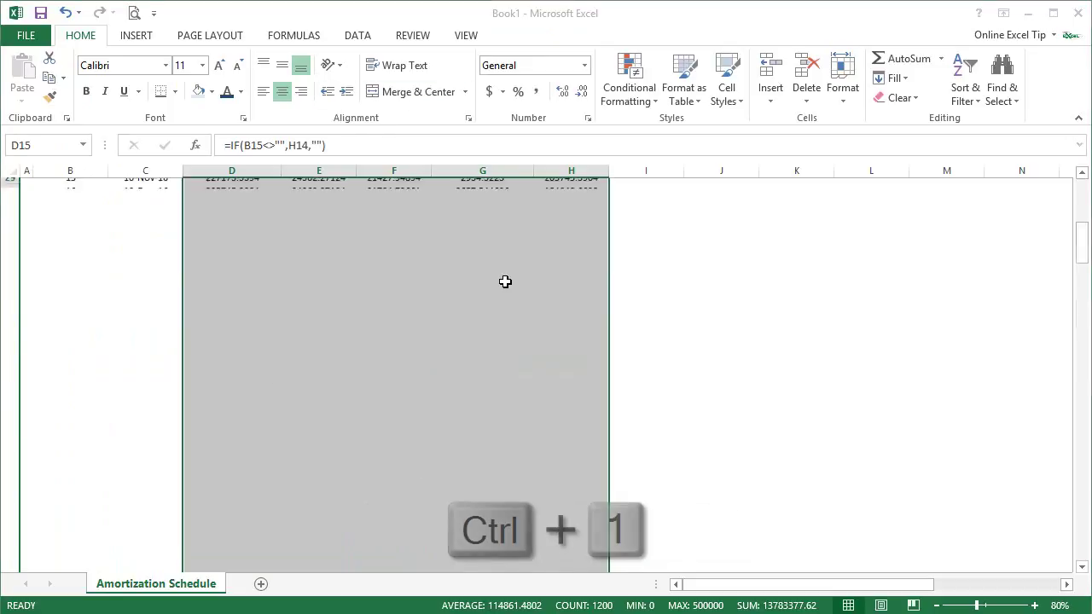
{"action": "left_click", "coordinate": [610, 123]}
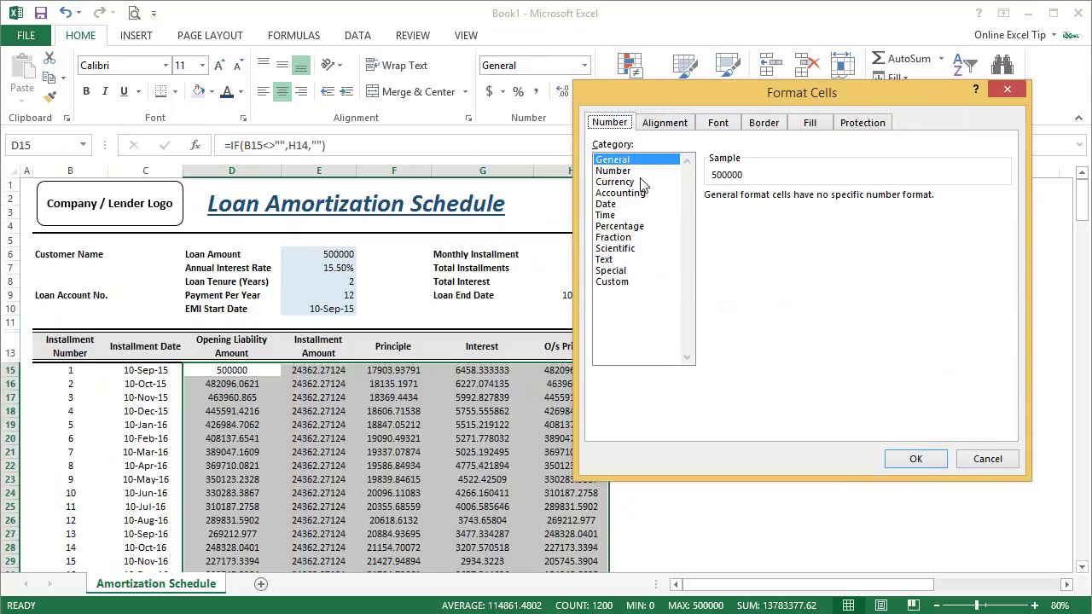
{"action": "left_click", "coordinate": [640, 171]}
{"action": "double_click", "coordinate": [820, 200]}
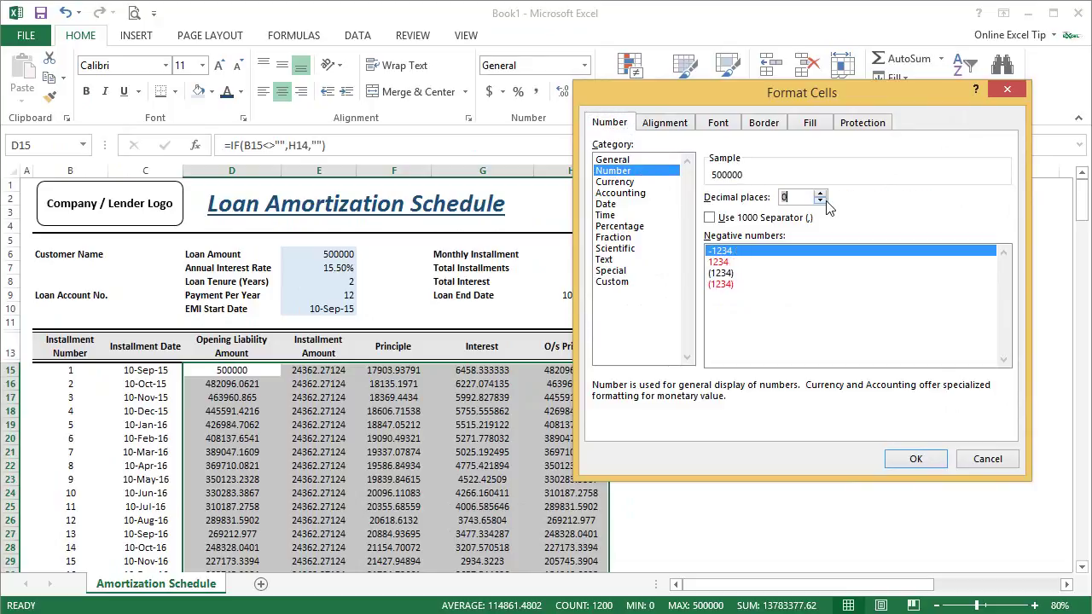
{"action": "left_click", "coordinate": [711, 218]}
{"action": "left_click", "coordinate": [732, 286]}
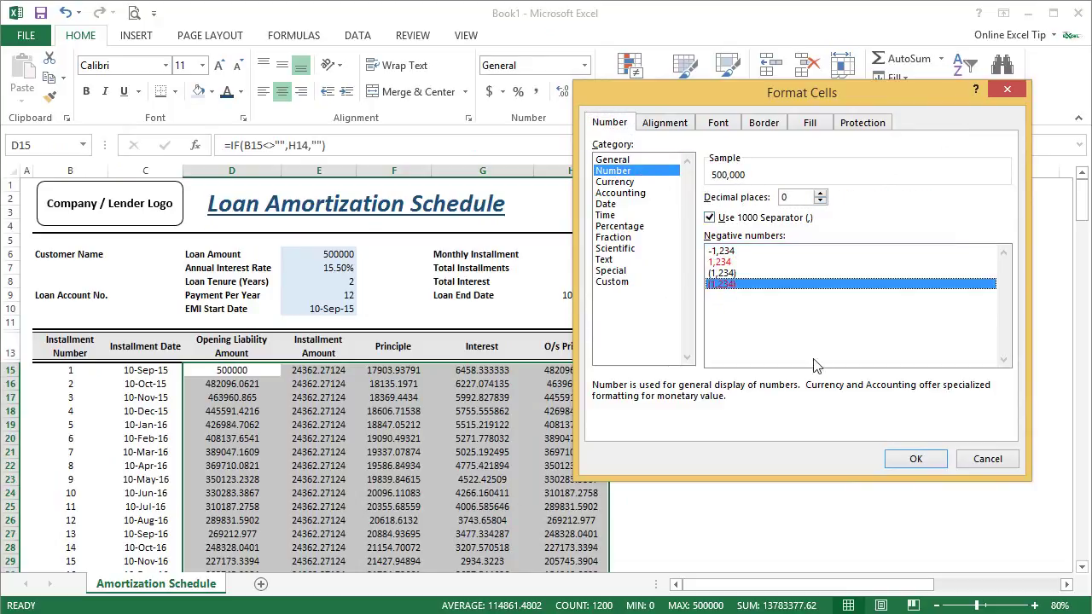
{"action": "left_click", "coordinate": [915, 459]}
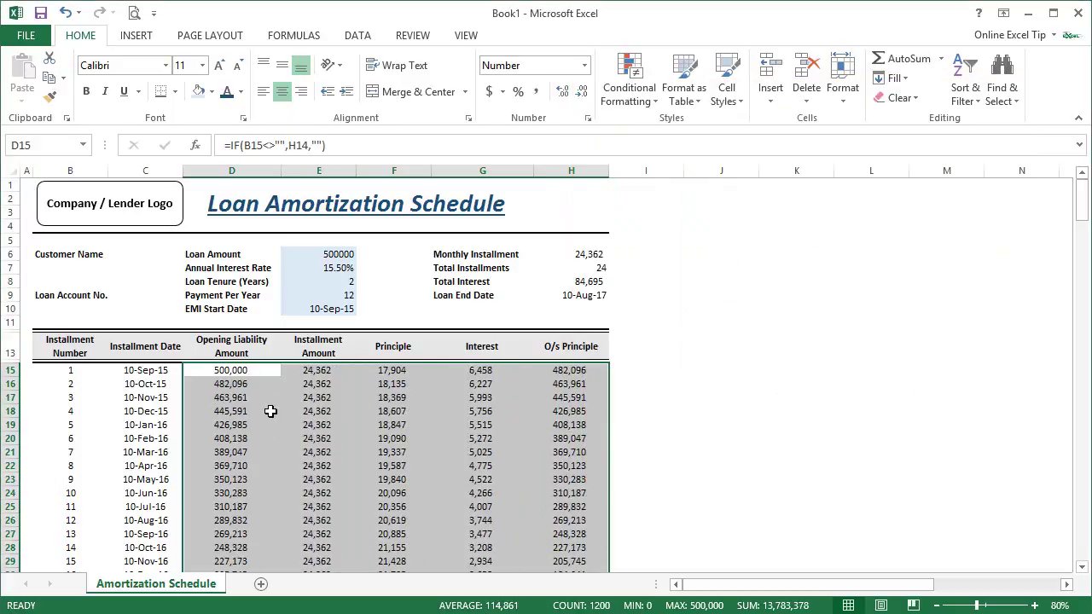
{"action": "left_click", "coordinate": [105, 352]}
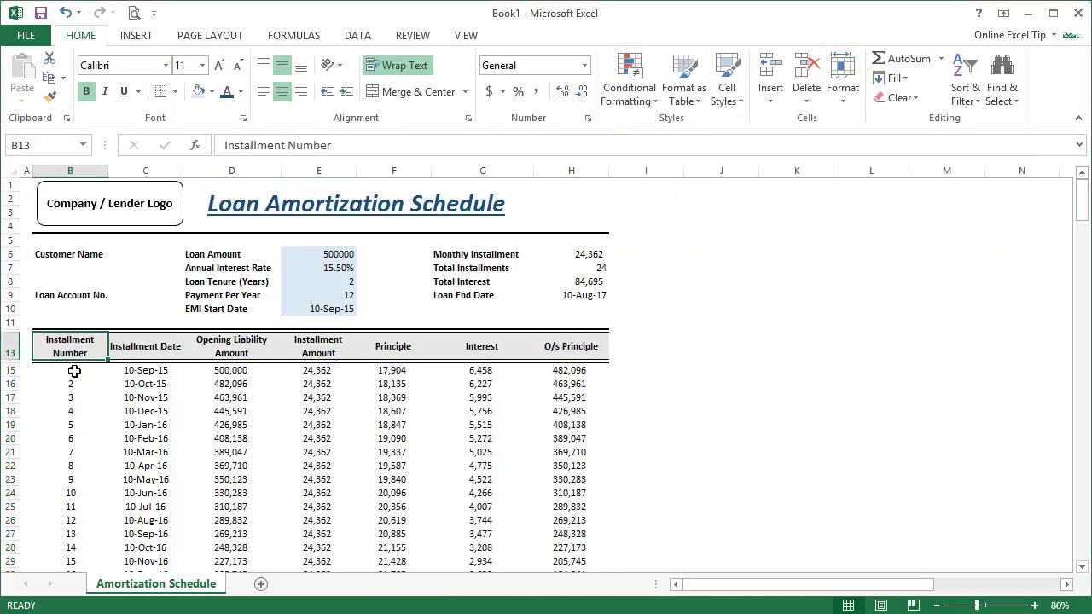
{"action": "left_click", "coordinate": [71, 373]}
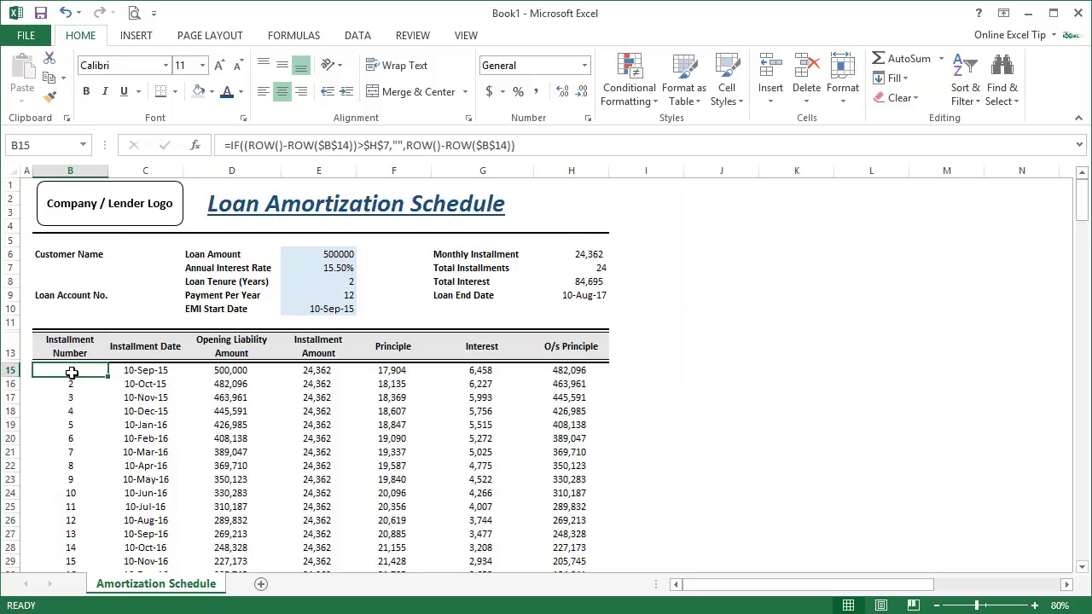
{"action": "left_click", "coordinate": [248, 371]}
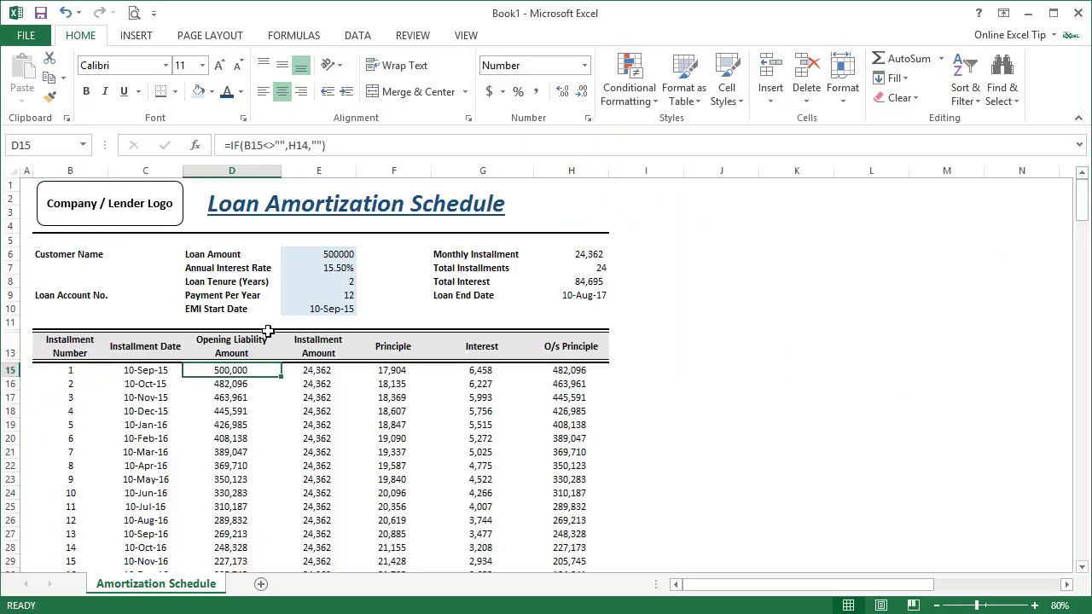
Set the Loan Amount in E6 to 200000 and the Annual Interest Rate in E7 to 10.5%.
{"action": "left_click", "coordinate": [335, 253]}
{"action": "type", "text": "2000"}
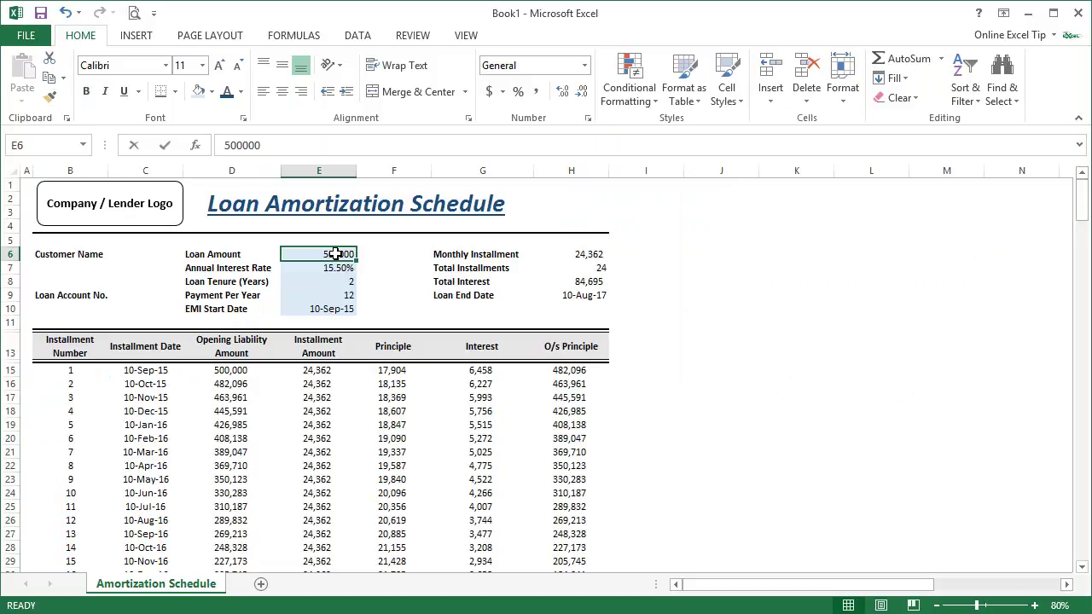
{"action": "type", "text": "00"}
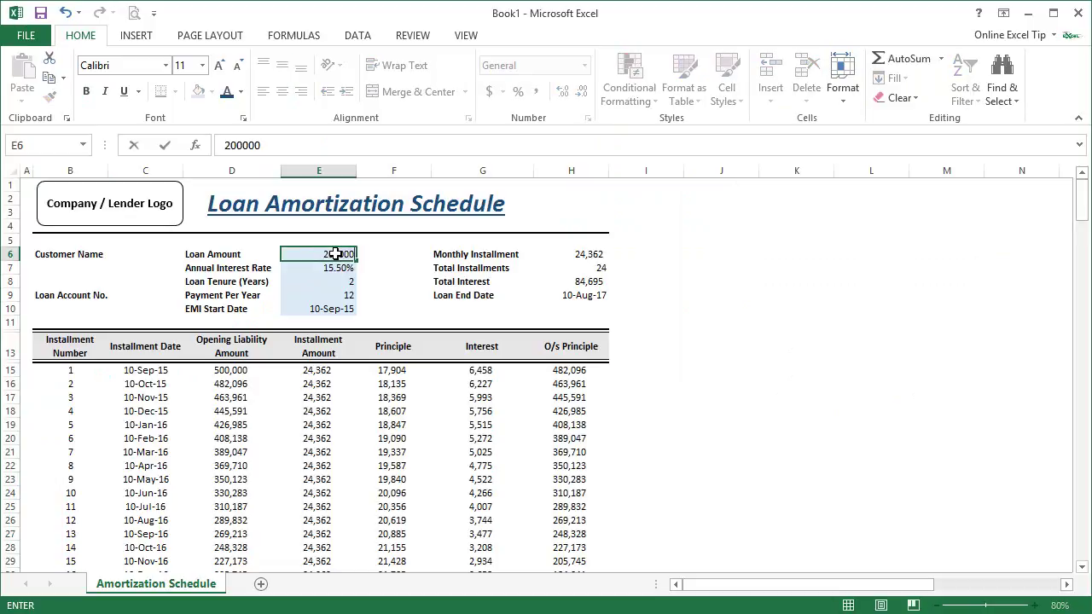
{"action": "key", "text": "Return"}
{"action": "type", "text": "10."}
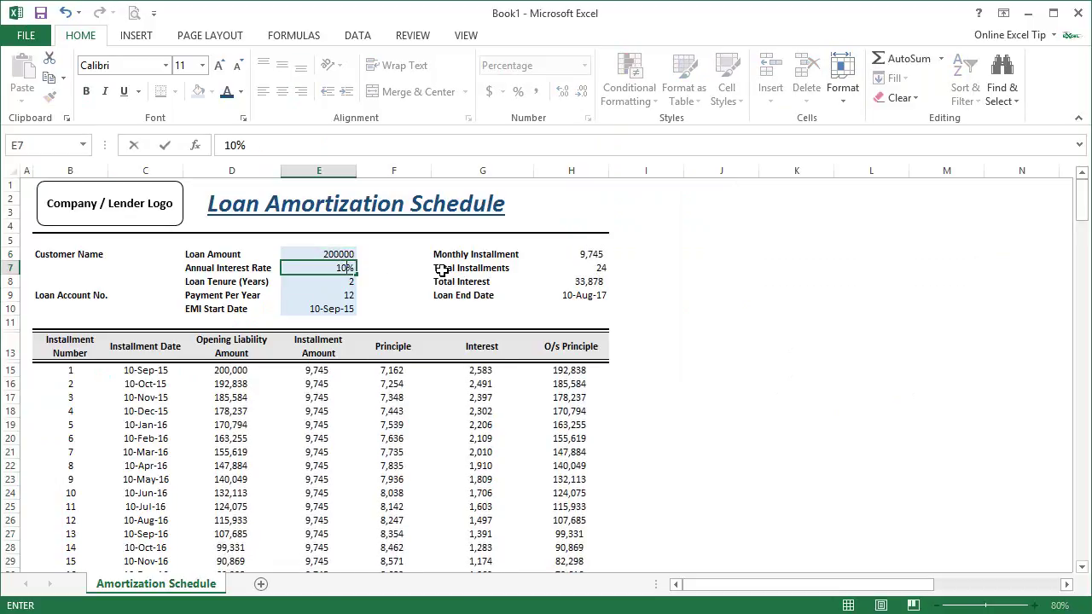
{"action": "type", "text": "5"}
{"action": "key", "text": "Return"}
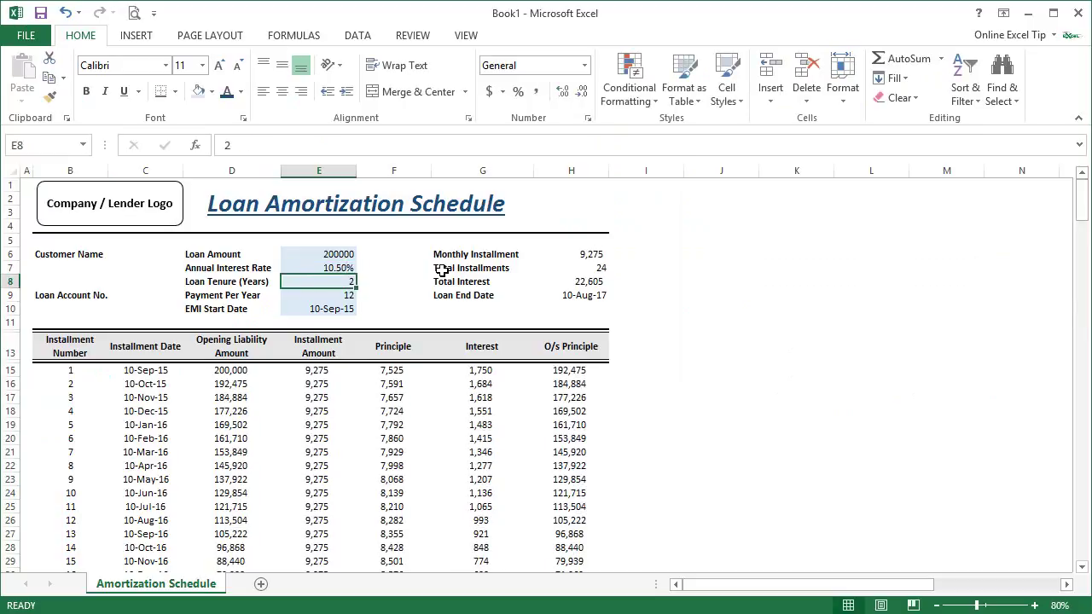
Set the Loan Tenure in E8 to 1 year and the Payment Per Year in E9 to 6.
{"action": "type", "text": "1"}
{"action": "key", "text": "Return"}
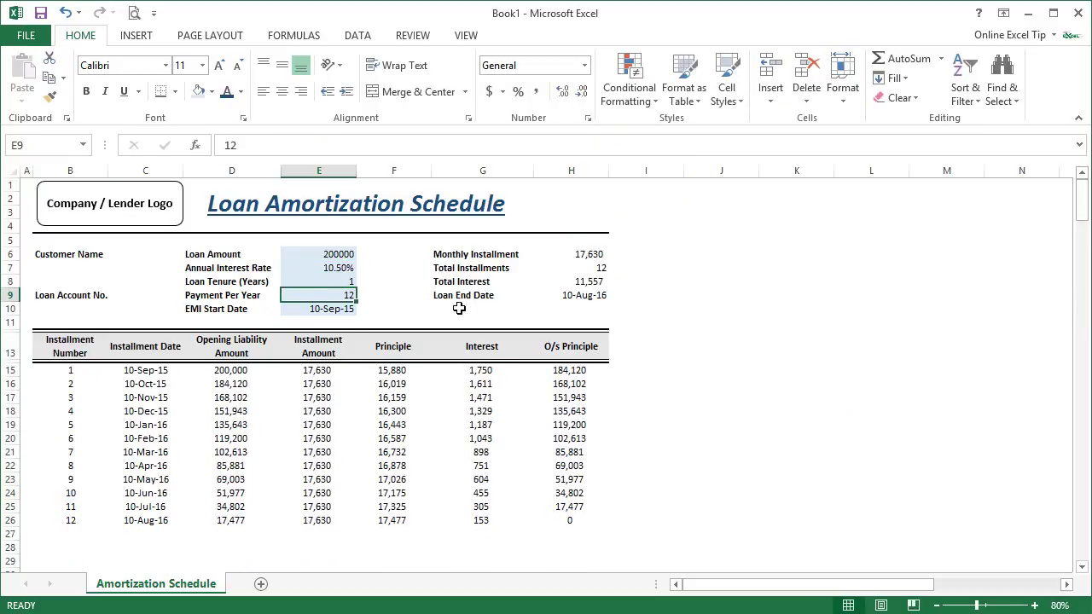
{"action": "type", "text": "6"}
{"action": "key", "text": "Return"}
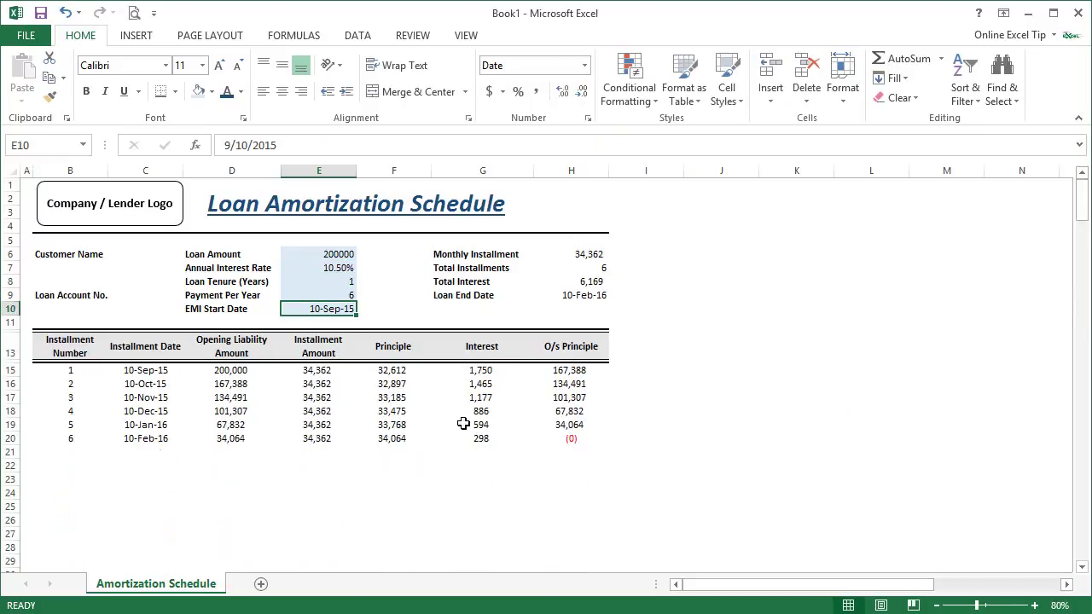